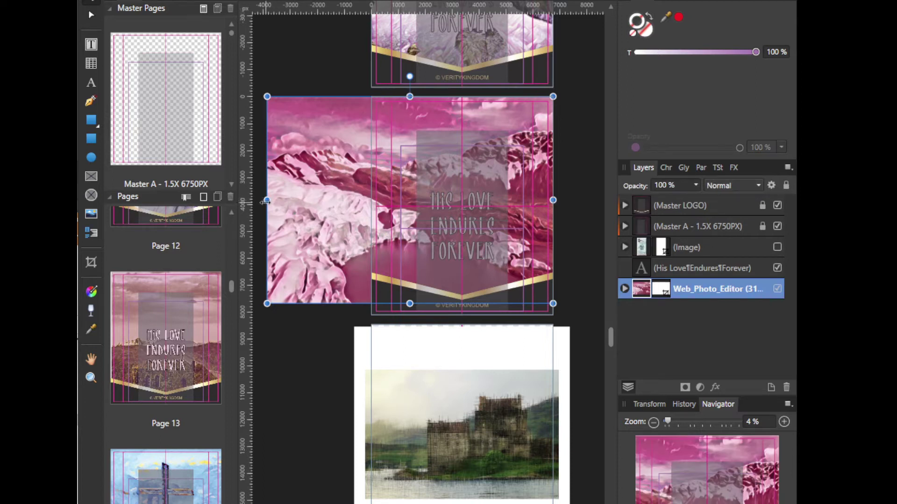
# Step: Crop the overhanging left side of the pink mountain image on page 41 to the page edge
pyautogui.press('c')
pyautogui.moveTo(265, 200); pyautogui.dragTo(370, 200)
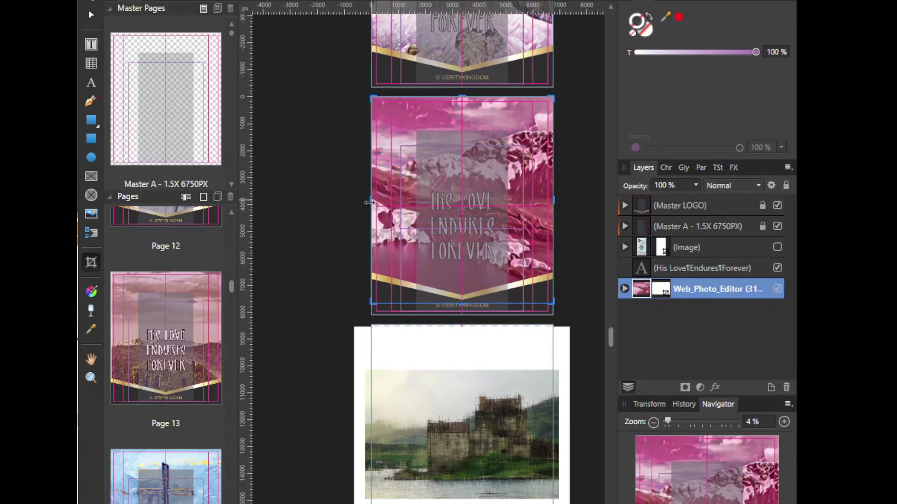
# Step: Crop the white borders off the castle image on page 42, trimming its left side to the page edge
pyautogui.scroll(-5, 340, 296)
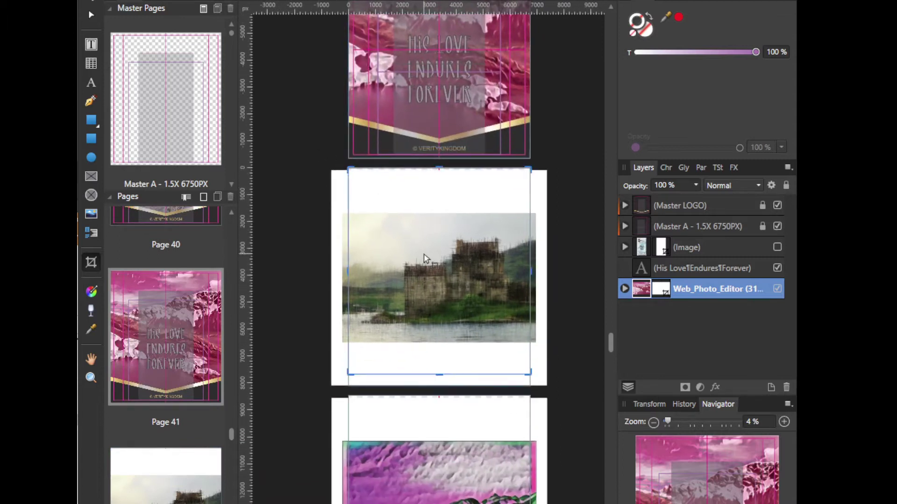
pyautogui.click(425, 258)
pyautogui.moveTo(546, 384); pyautogui.dragTo(536, 343)
pyautogui.moveTo(330, 171); pyautogui.dragTo(348, 214)
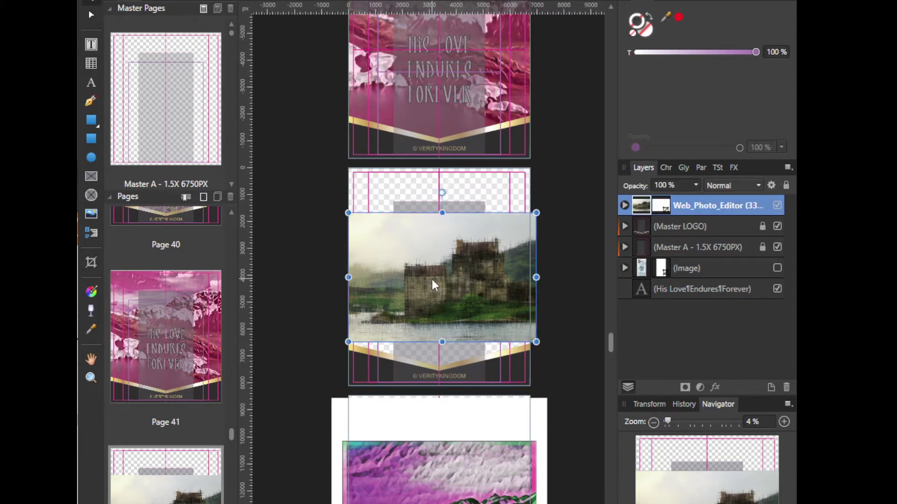
# Step: Enlarge the castle image to the full height of page 42 and place its layer beneath the "His Love Endures Forever" text
pyautogui.moveTo(431, 279); pyautogui.dragTo(415, 240)
pyautogui.moveTo(520, 298); pyautogui.dragTo(589, 375)
pyautogui.moveTo(528, 346); pyautogui.dragTo(508, 344)
pyautogui.moveTo(701, 209); pyautogui.dragTo(621, 294)
pyautogui.moveTo(513, 296); pyautogui.dragTo(483, 293)
pyautogui.moveTo(538, 375); pyautogui.dragTo(554, 385)
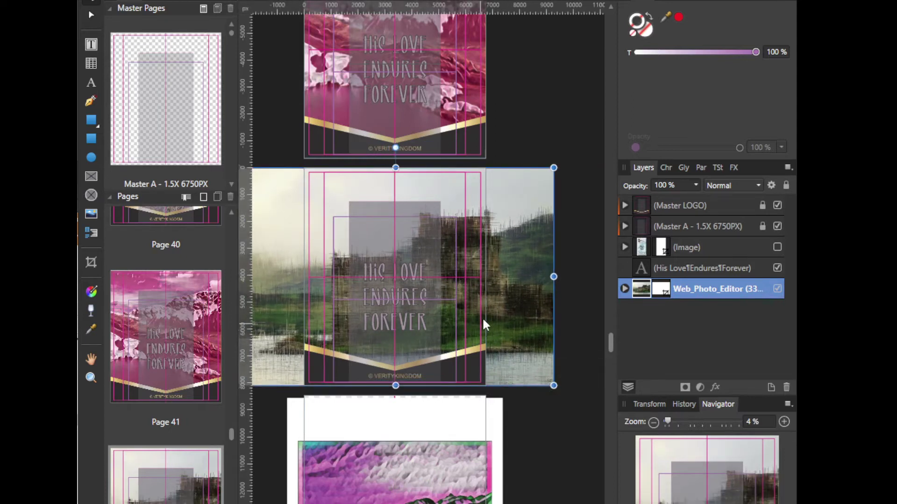
# Step: Shift the castle image down and left, enough to reframe the castle, and crop its bottom, right and left sides to the page edges
pyautogui.moveTo(518, 287); pyautogui.dragTo(503, 298)
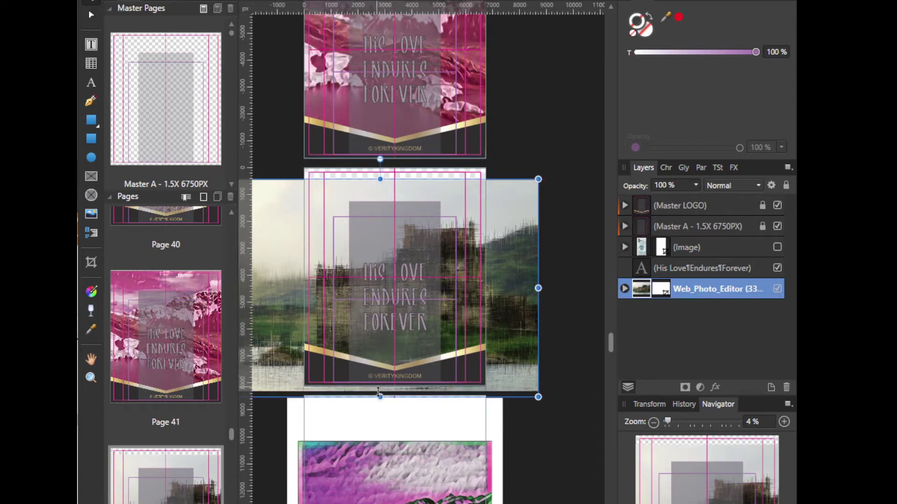
pyautogui.press('c')
pyautogui.moveTo(380, 396); pyautogui.dragTo(386, 384)
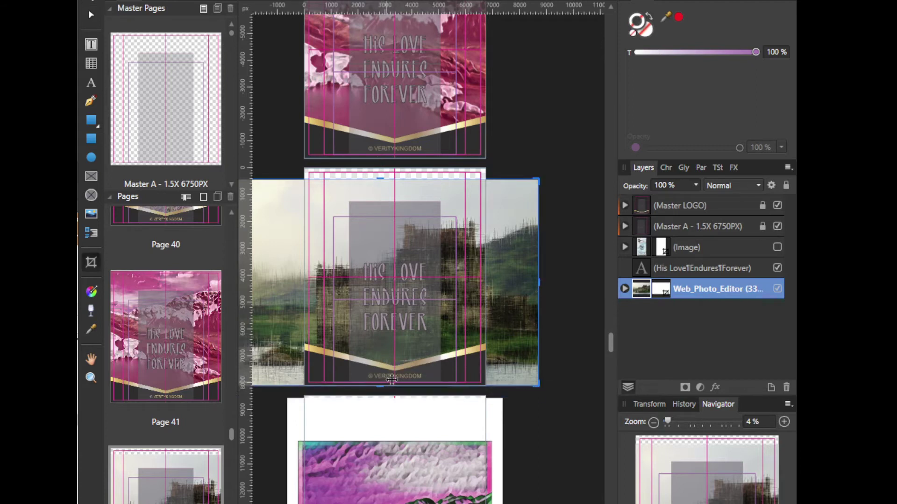
pyautogui.moveTo(538, 285); pyautogui.dragTo(486, 287)
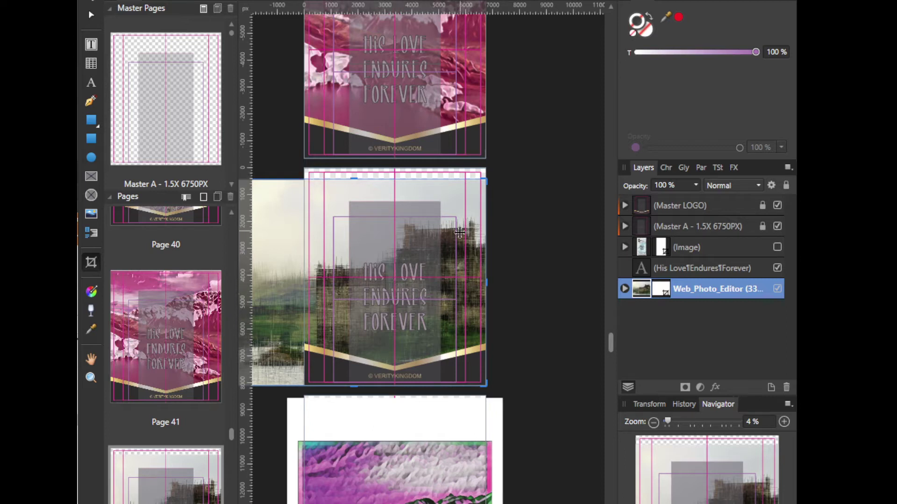
pyautogui.hscroll(-2, 395, 210)
pyautogui.scroll(-1, 395, 210)
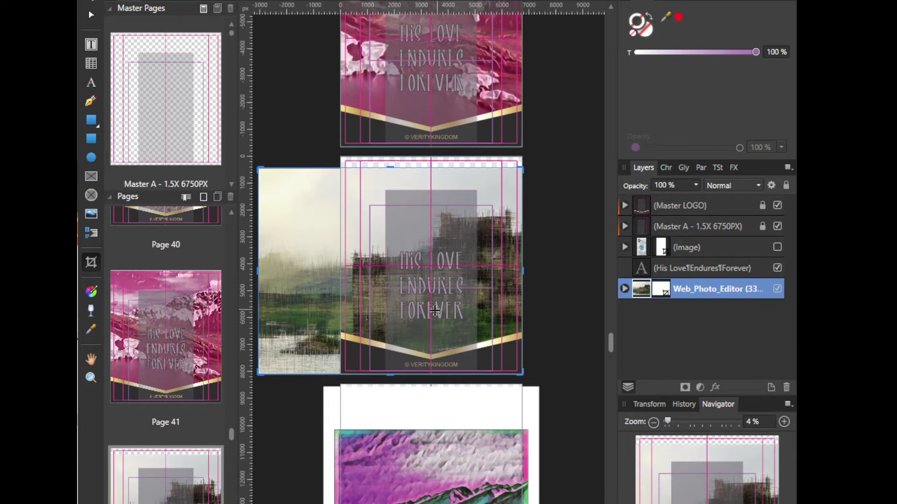
pyautogui.moveTo(258, 271); pyautogui.dragTo(346, 271)
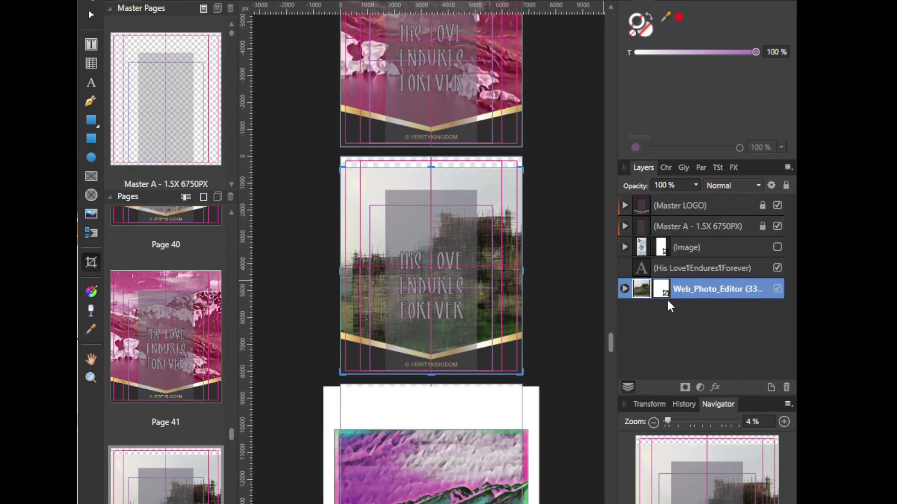
# Step: Duplicate the cropped castle image layer on page 42
pyautogui.hotkey('ctrl', 'j')
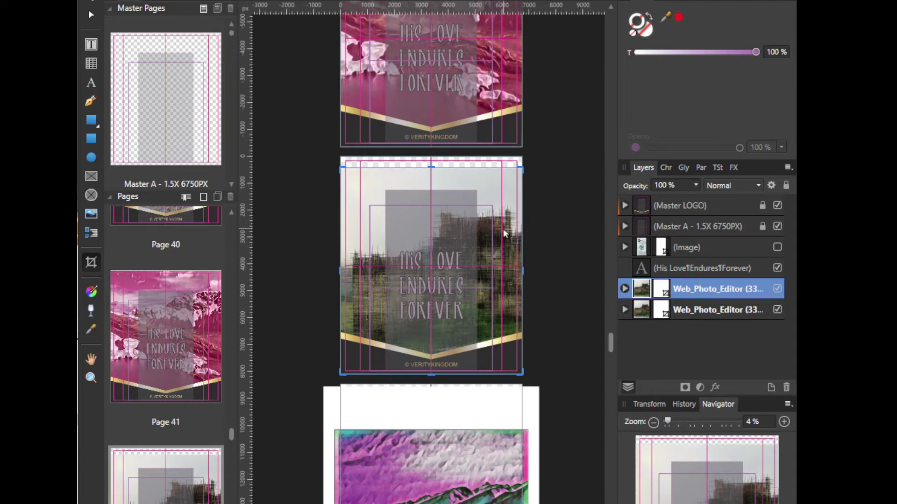
pyautogui.press('v')
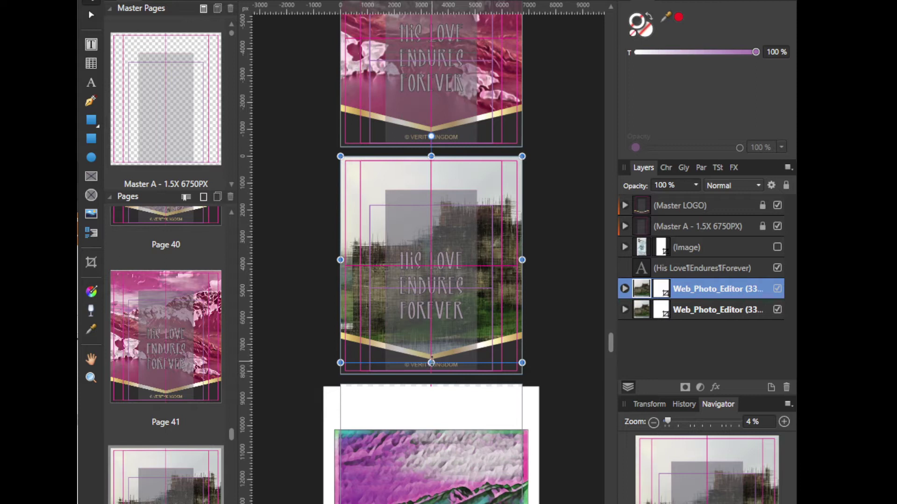
pyautogui.moveTo(458, 190); pyautogui.dragTo(461, 199)
pyautogui.moveTo(431, 168)
pyautogui.mouseDown()
pyautogui.moveTo(431, 153)
pyautogui.moveTo(431, 170)
pyautogui.mouseUp()
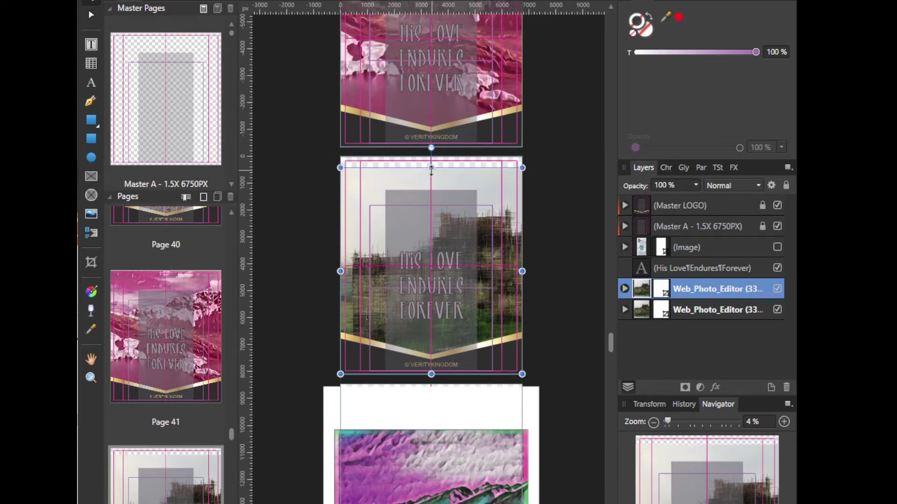
pyautogui.press('c')
pyautogui.moveTo(431, 168)
pyautogui.mouseDown()
pyautogui.moveTo(431, 153)
pyautogui.moveTo(431, 168)
pyautogui.mouseUp()
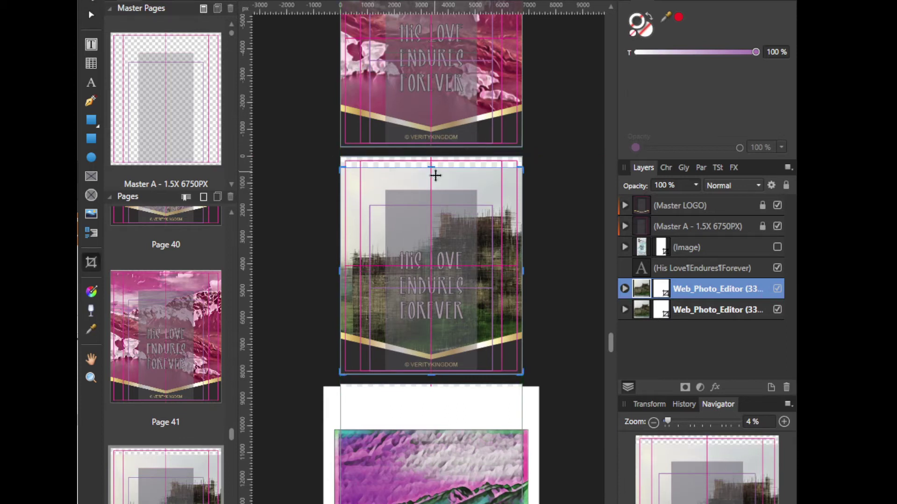
pyautogui.press('v')
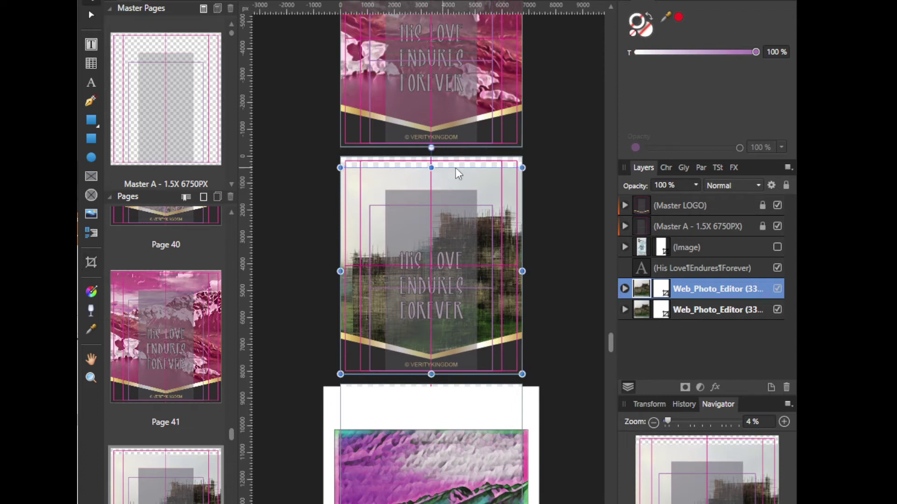
# Step: Enlarge the duplicate castle image proportionally until it reaches the top edge of page 42
pyautogui.moveTo(522, 168); pyautogui.dragTo(531, 156)
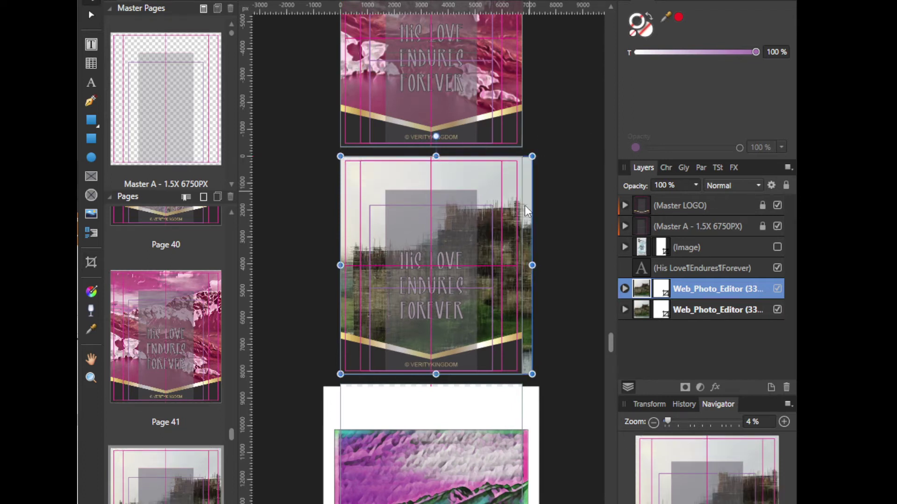
pyautogui.moveTo(495, 235); pyautogui.dragTo(472, 252)
# Step: Switch to the Presentations window, move it clear of the page layout, and return to the layout document
pyautogui.hotkey('alt', 'Tab')
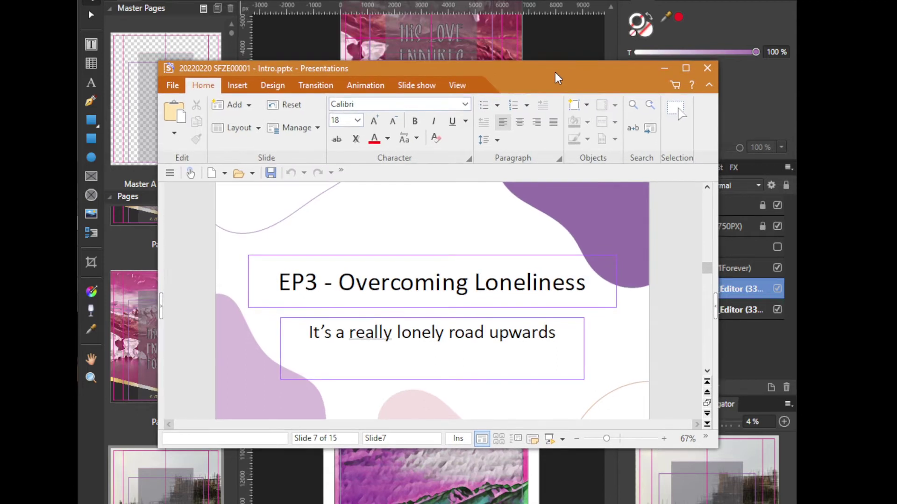
pyautogui.moveTo(555, 72); pyautogui.dragTo(56, 214)
pyautogui.hotkey('alt', 'Tab')
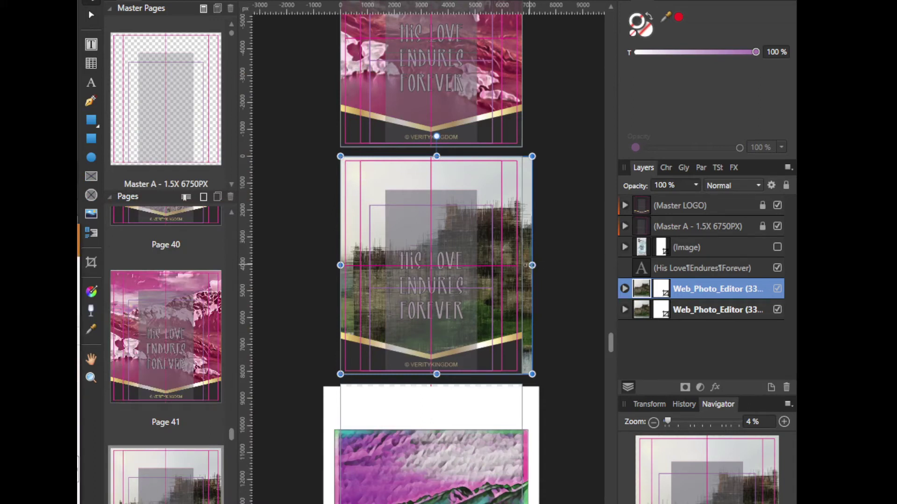
# Step: Narrow the duplicate castle image so its right side meets the page edge
pyautogui.moveTo(532, 265); pyautogui.dragTo(522, 265)
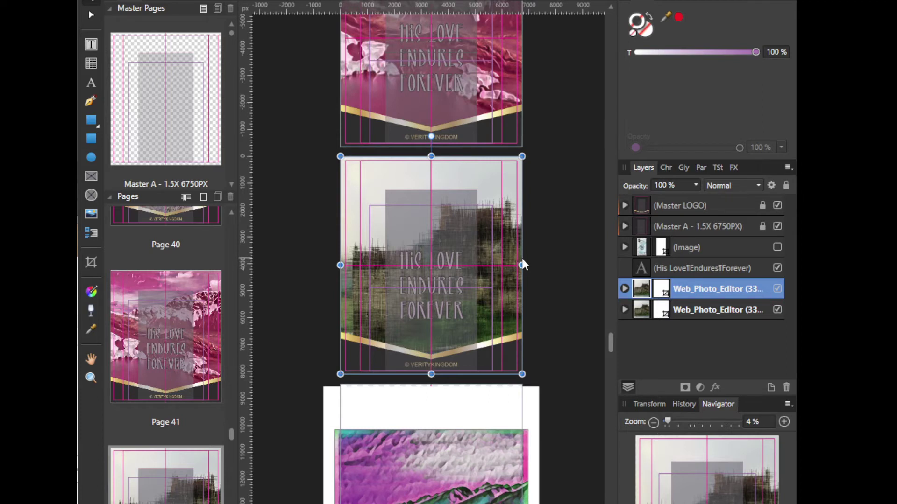
# Step: Crop the white borders off the purple mountain image on page 43, trimming its left side to the page edge
pyautogui.scroll(-2, 558, 288)
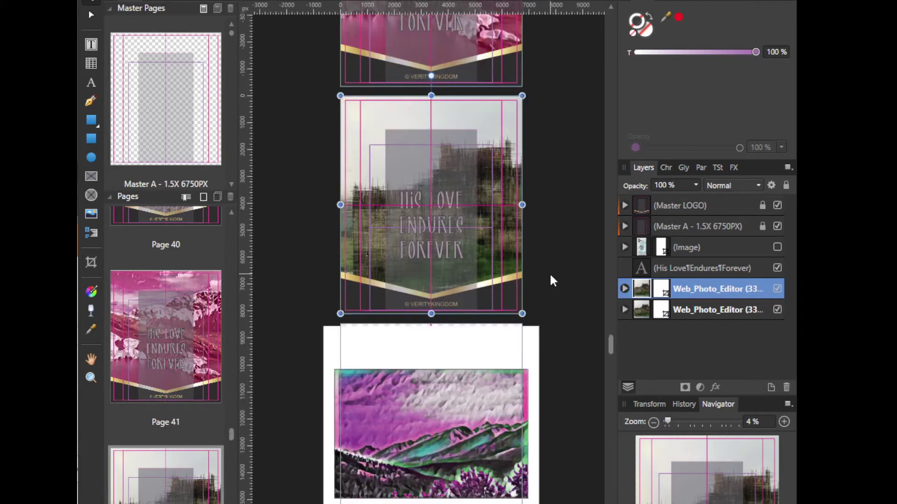
pyautogui.scroll(-5, 551, 278)
pyautogui.click(518, 363)
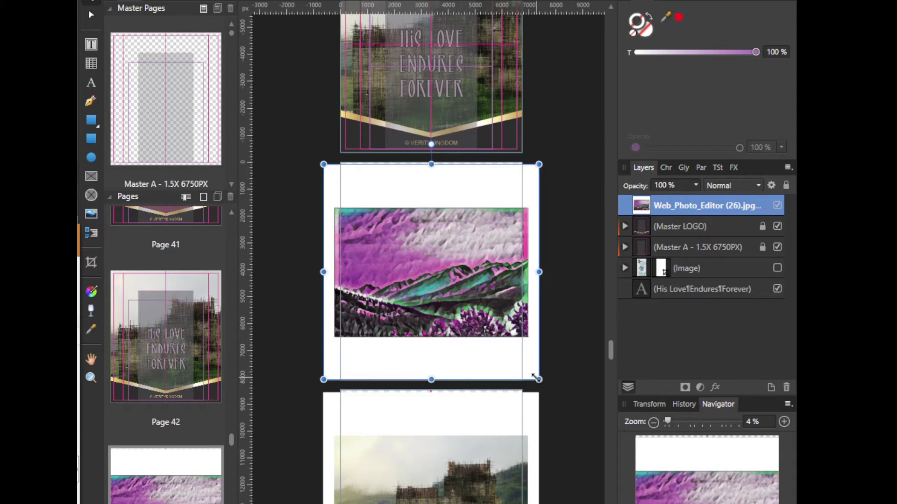
pyautogui.moveTo(536, 377)
pyautogui.mouseDown()
pyautogui.moveTo(533, 362)
pyautogui.moveTo(539, 377)
pyautogui.mouseUp()
pyautogui.press('c')
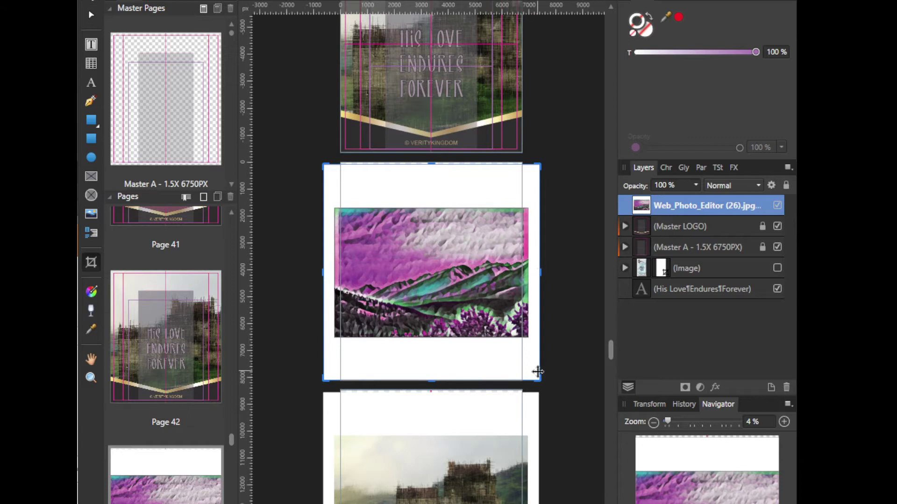
pyautogui.scroll(1, 550, 391)
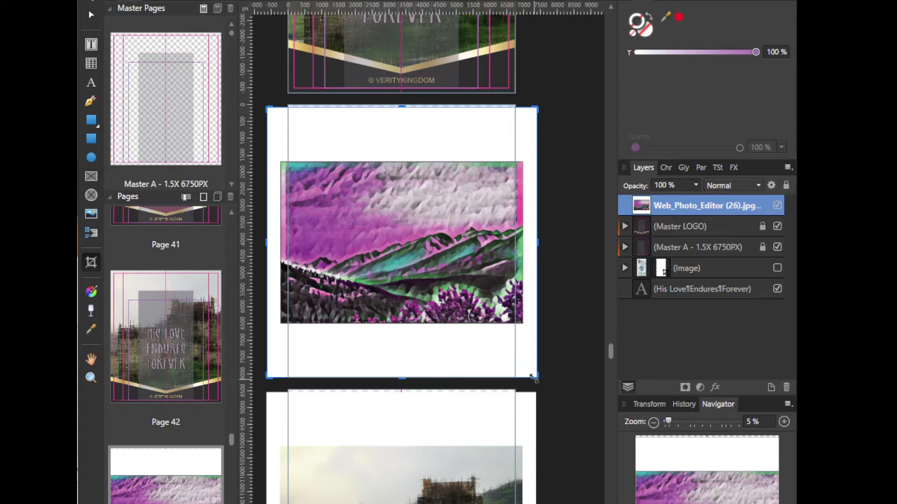
pyautogui.moveTo(534, 374); pyautogui.dragTo(522, 321)
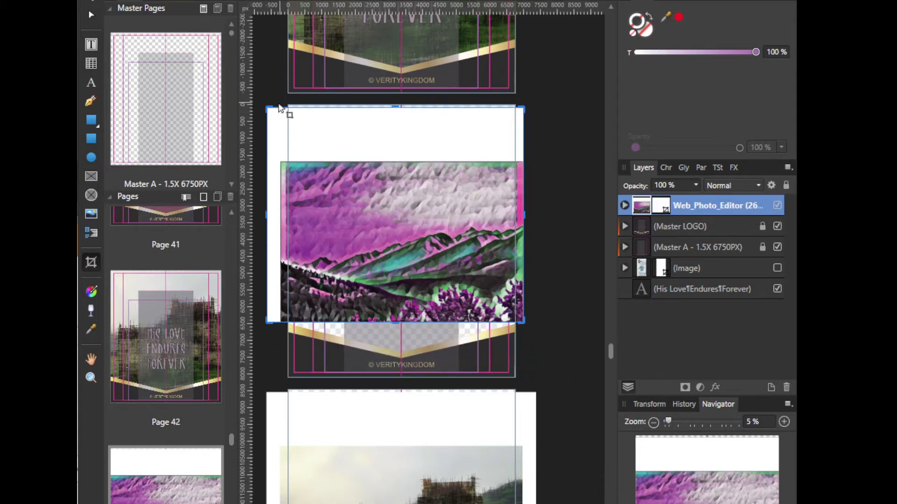
pyautogui.moveTo(267, 109); pyautogui.dragTo(288, 162)
pyautogui.press('Escape')
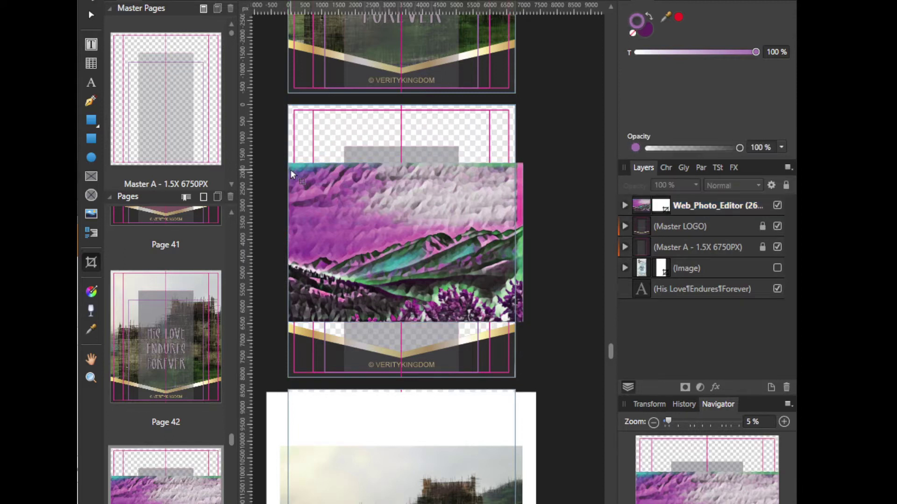
# Step: Align the purple mountain image with the page top, enlarge it across the page, and place its layer beneath the text layer
pyautogui.click(468, 258)
pyautogui.moveTo(468, 258); pyautogui.dragTo(444, 200)
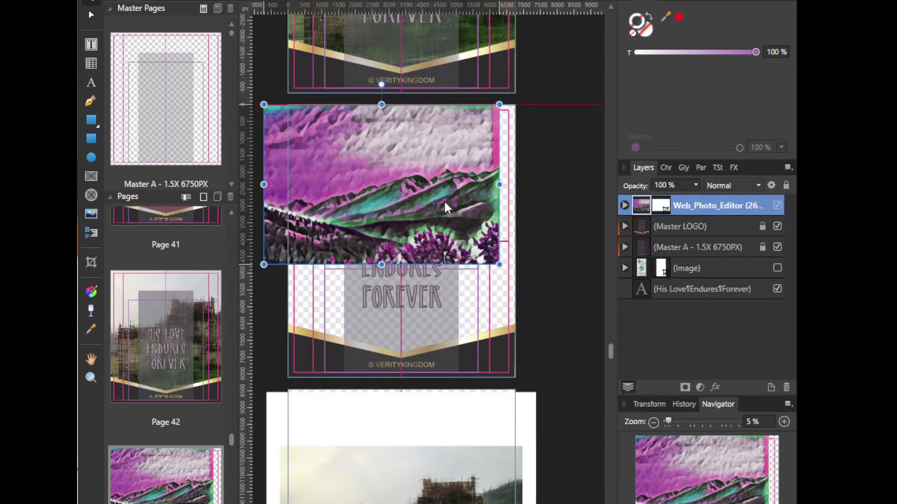
pyautogui.moveTo(499, 264); pyautogui.dragTo(589, 358)
pyautogui.moveTo(508, 344); pyautogui.dragTo(466, 339)
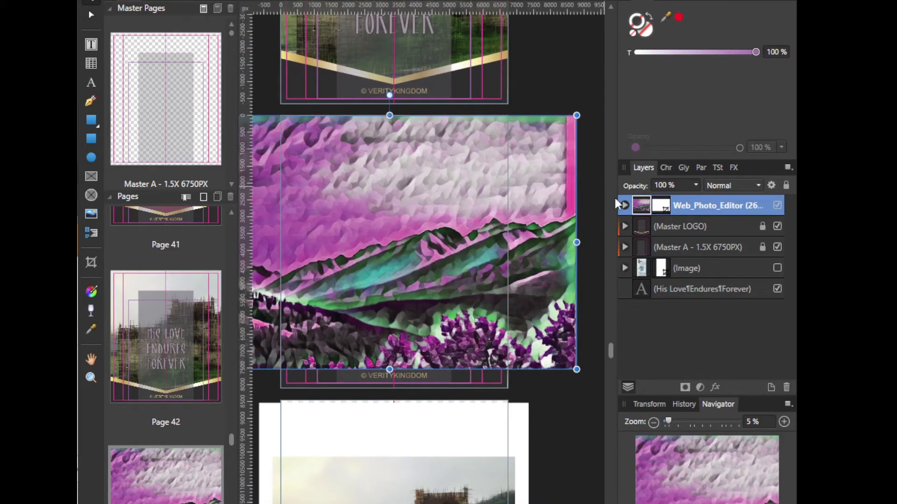
pyautogui.moveTo(683, 205); pyautogui.dragTo(624, 299)
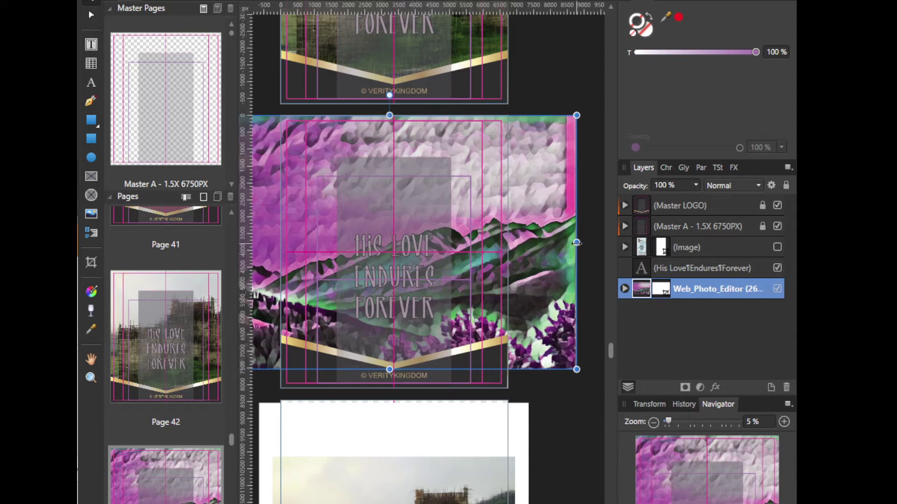
# Step: Crop the right and left sides of the purple mountain image to the edges of page 43
pyautogui.press('c')
pyautogui.moveTo(578, 241); pyautogui.dragTo(529, 237)
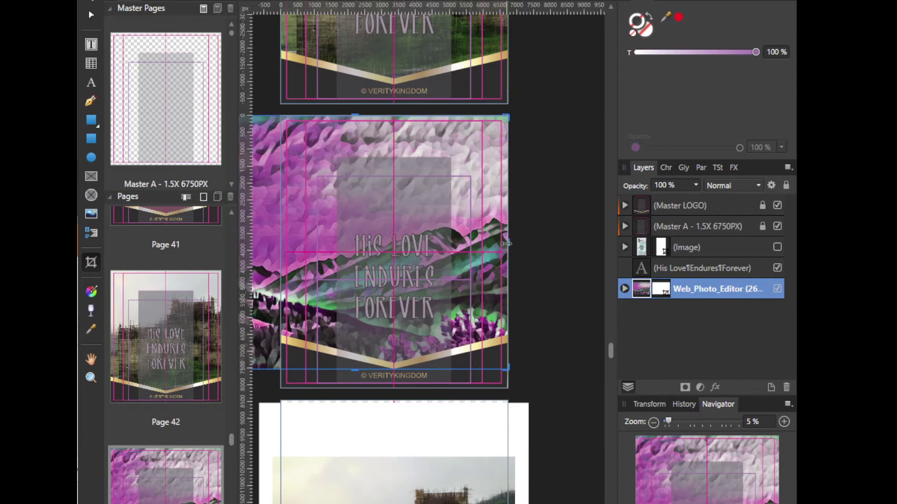
pyautogui.hscroll(-3, 610, 234)
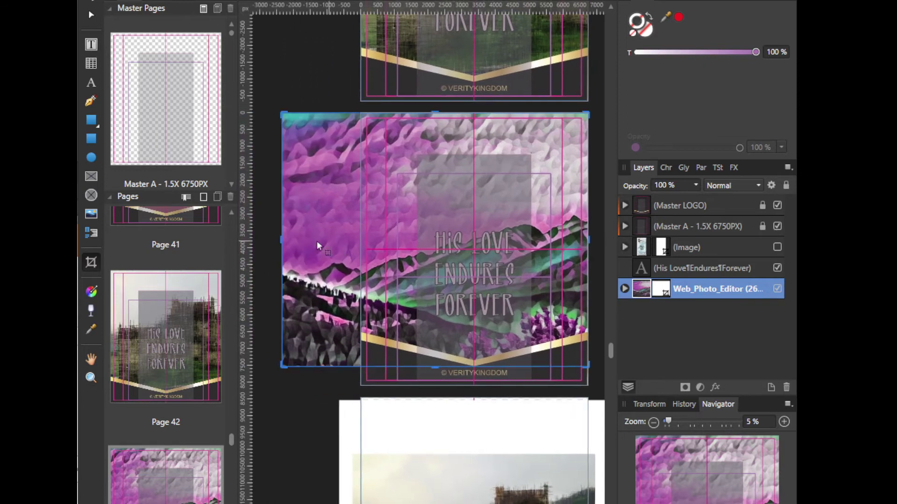
pyautogui.moveTo(281, 240); pyautogui.dragTo(360, 240)
pyautogui.click(335, 320)
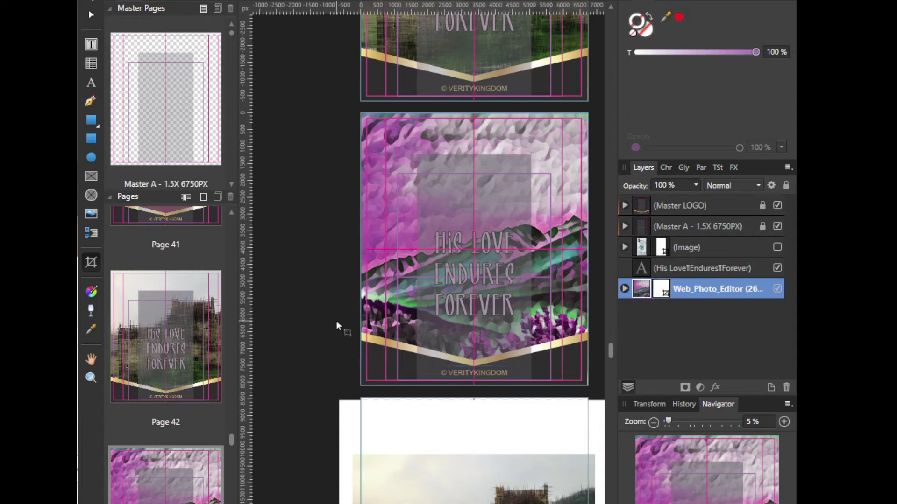
# Step: Crop the white borders off the castle image on the page following page 43
pyautogui.scroll(-3, 335, 320)
pyautogui.scroll(1, 300, 190)
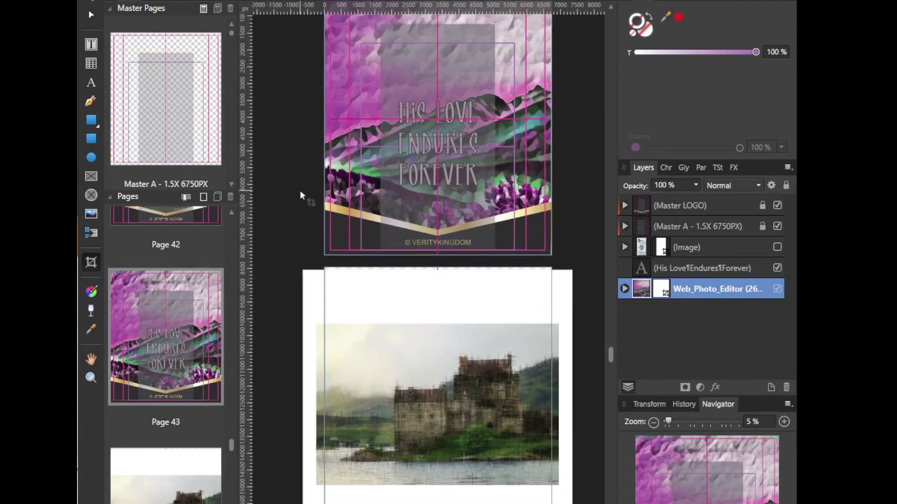
pyautogui.scroll(-3, 294, 280)
pyautogui.scroll(-3, 295, 201)
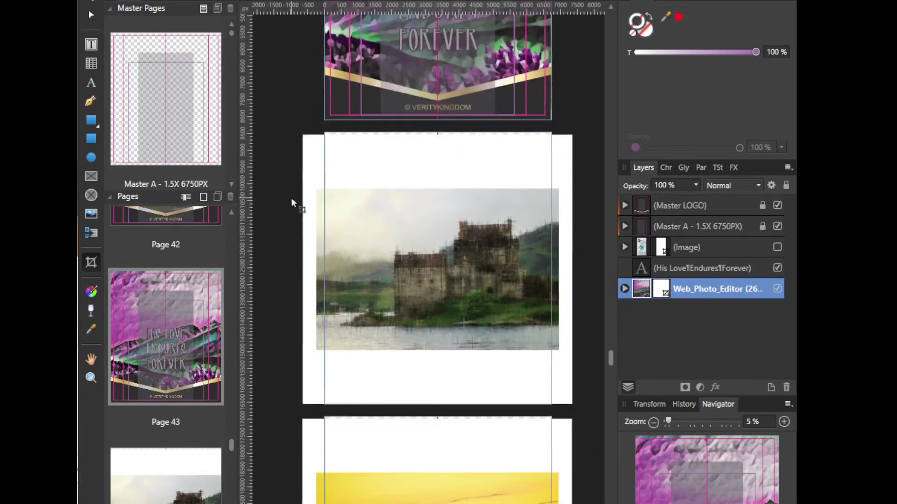
pyautogui.click(505, 384)
pyautogui.moveTo(573, 406); pyautogui.dragTo(560, 354)
pyautogui.moveTo(302, 135); pyautogui.dragTo(317, 191)
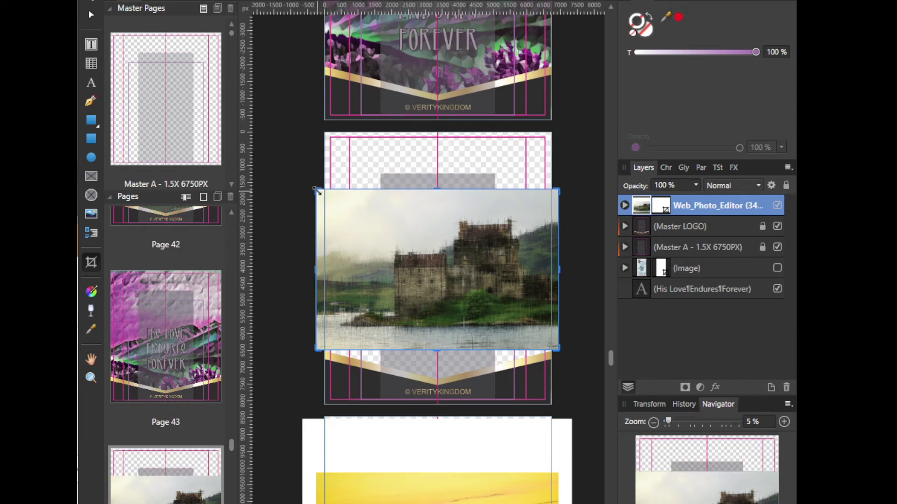
# Step: Align the castle image with the page top, enlarge it to full page height, and shift it sideways over the page
pyautogui.moveTo(467, 289); pyautogui.dragTo(460, 236)
pyautogui.moveTo(316, 293); pyautogui.dragTo(311, 371)
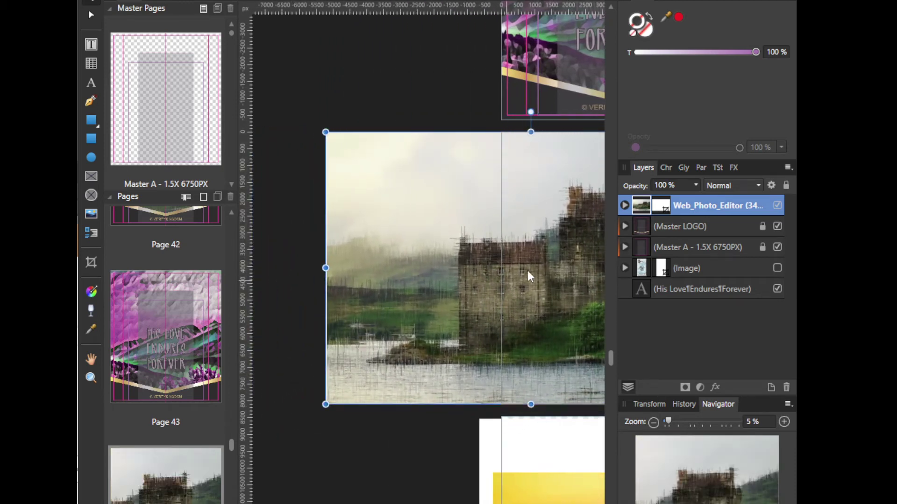
pyautogui.scroll(-1, 432, 256)
pyautogui.scroll(-1, 461, 265)
pyautogui.moveTo(460, 266); pyautogui.dragTo(551, 269)
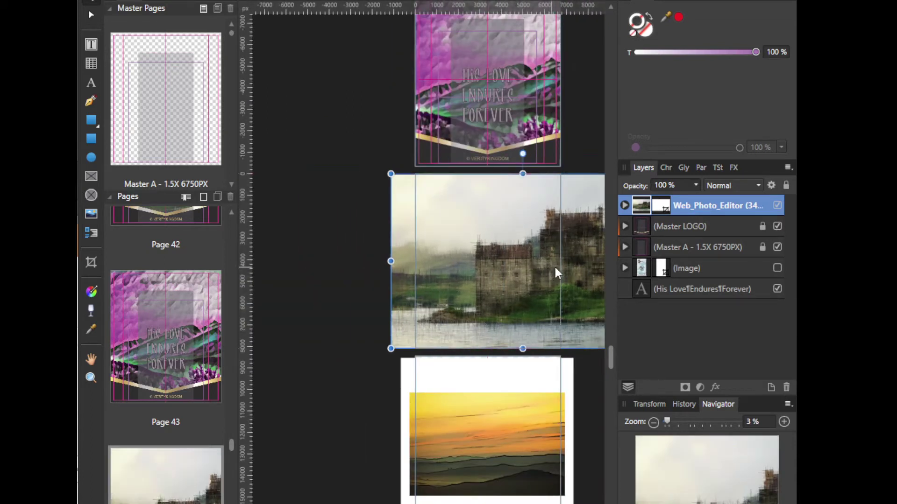
# Step: Place the castle image's layer beneath the text layer and crop its right and left sides to the edges of page 44
pyautogui.moveTo(701, 208); pyautogui.dragTo(567, 284)
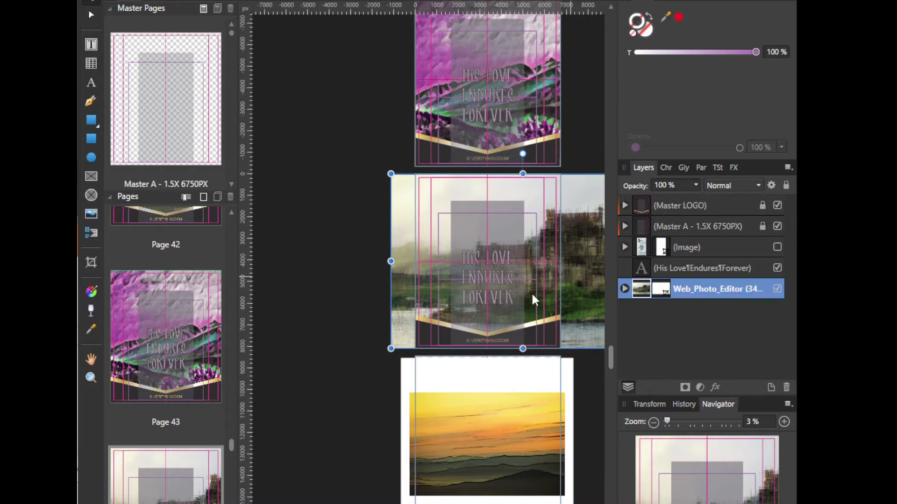
pyautogui.moveTo(520, 327); pyautogui.dragTo(441, 327)
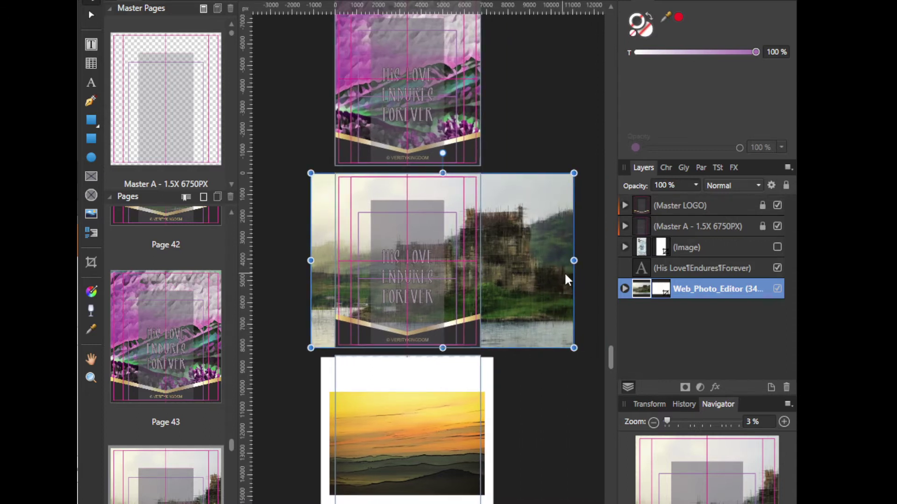
pyautogui.press('c')
pyautogui.moveTo(574, 263); pyautogui.dragTo(481, 263)
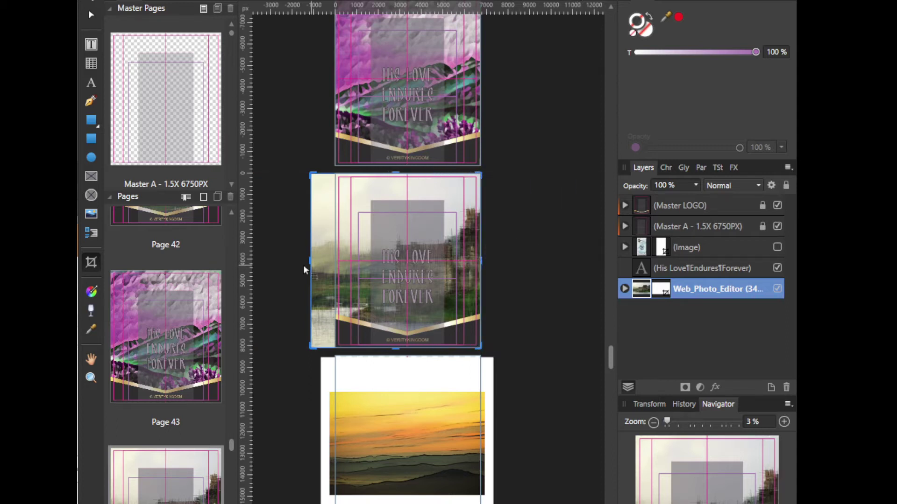
pyautogui.moveTo(310, 262); pyautogui.dragTo(332, 260)
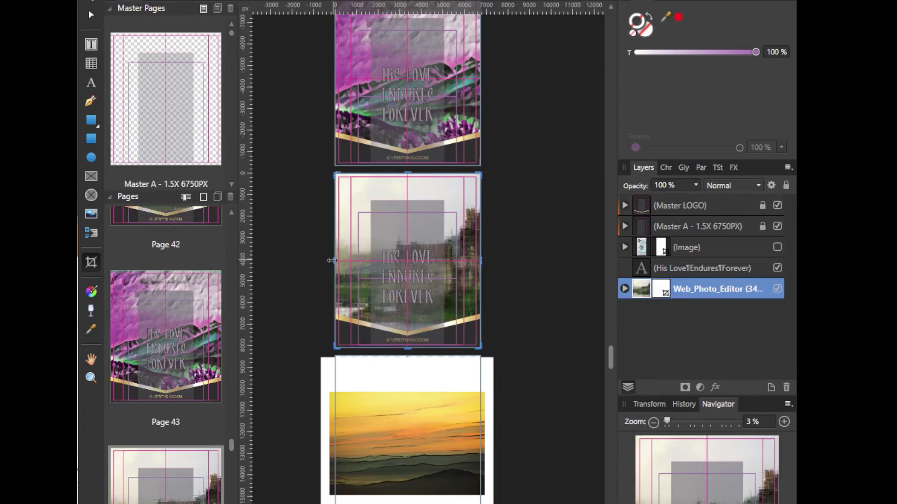
pyautogui.press('Escape')
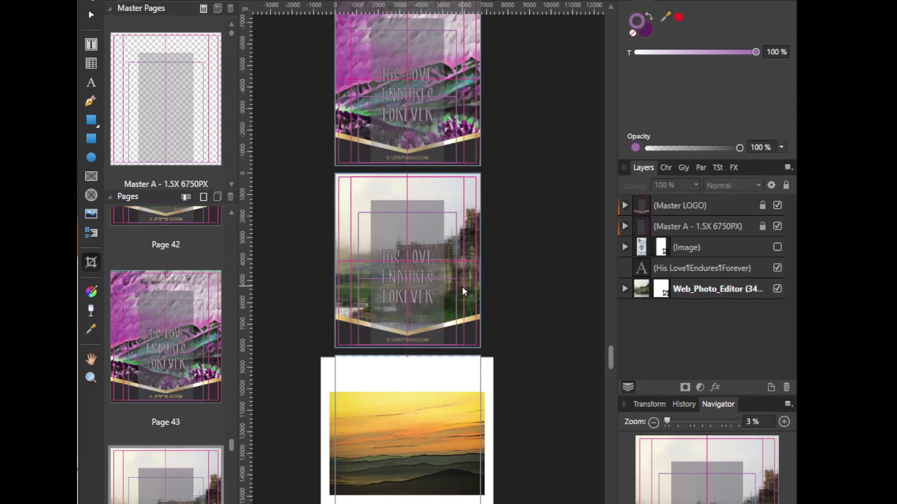
# Step: Crop the white borders off the yellow sunset image on page 45
pyautogui.scroll(-4, 463, 292)
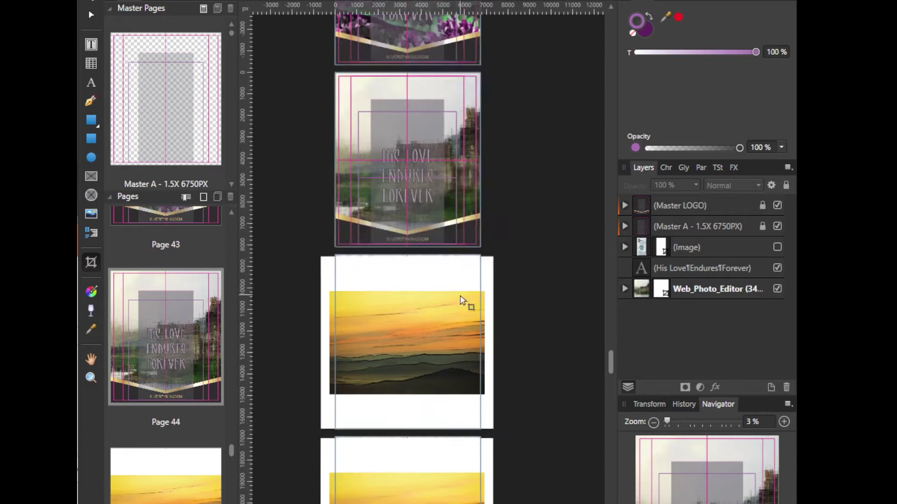
pyautogui.click(484, 252)
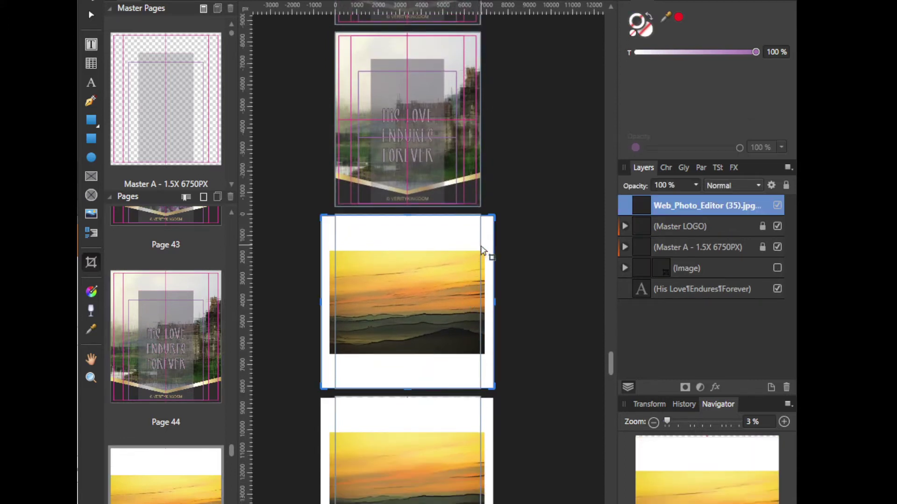
pyautogui.moveTo(491, 217); pyautogui.dragTo(486, 251)
pyautogui.scroll(4, 499, 291)
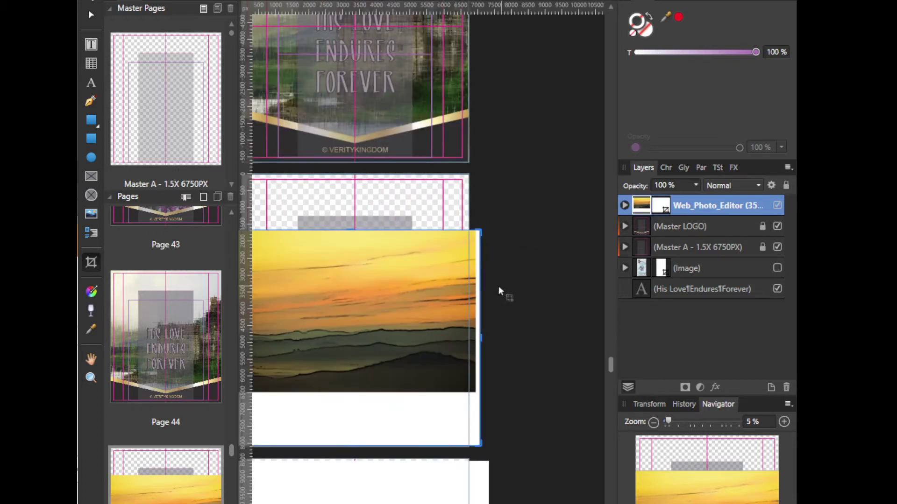
pyautogui.moveTo(533, 216)
pyautogui.mouseDown()
pyautogui.moveTo(541, 213)
pyautogui.moveTo(530, 216)
pyautogui.mouseUp()
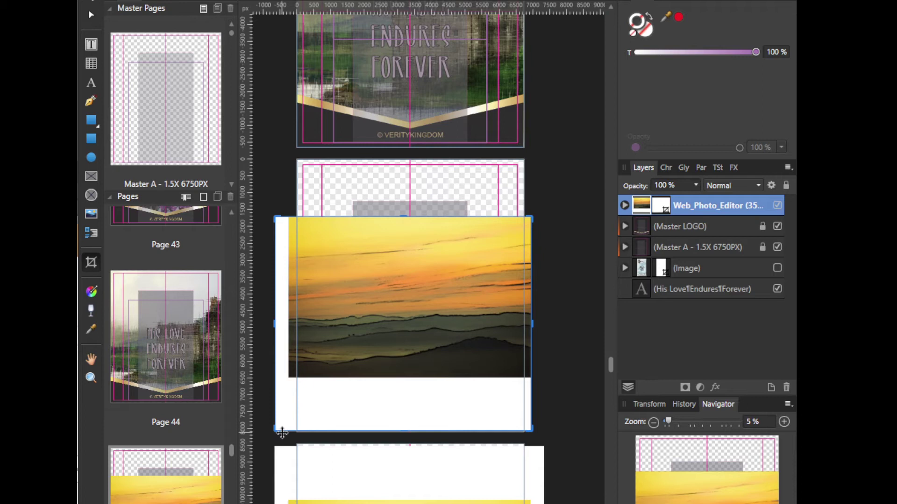
pyautogui.moveTo(276, 429); pyautogui.dragTo(288, 378)
# Step: Align the sunset image with the top of page 45, enlarge it over the page, and trim the white strip along its bottom edge
pyautogui.moveTo(381, 298); pyautogui.dragTo(364, 226)
pyautogui.moveTo(509, 321); pyautogui.dragTo(543, 462)
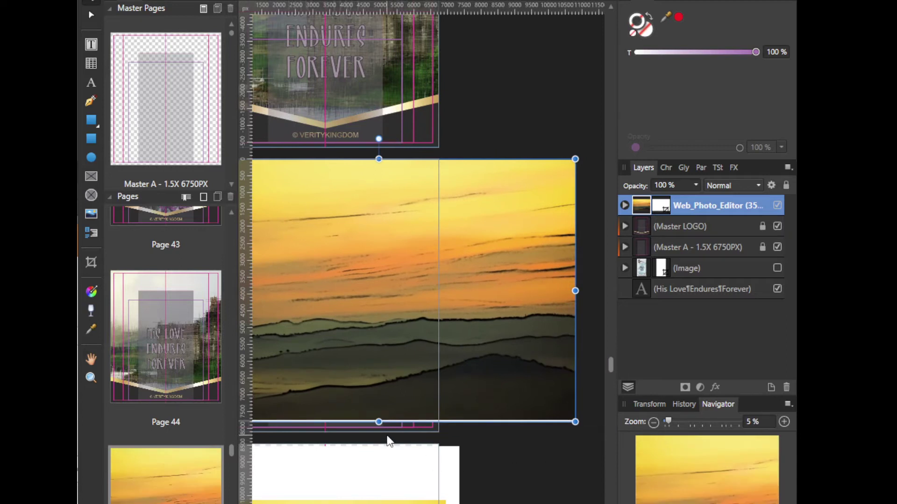
pyautogui.press('c')
pyautogui.moveTo(377, 420); pyautogui.dragTo(378, 418)
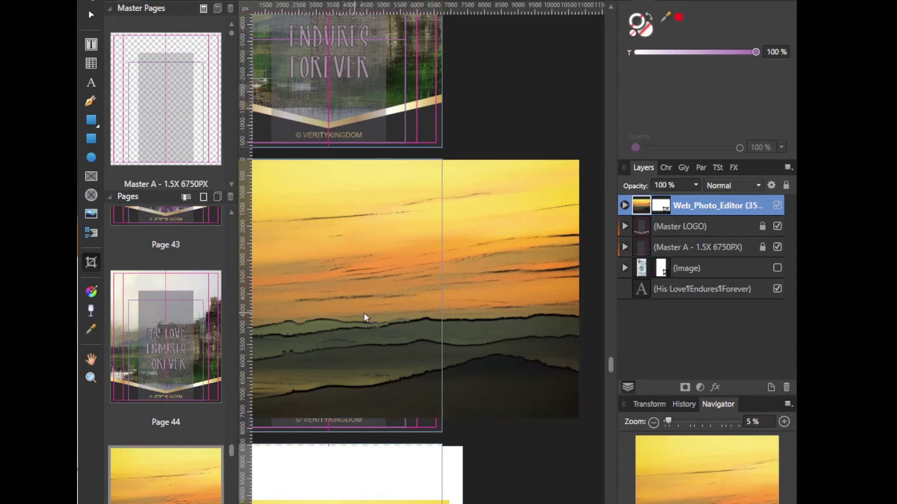
# Step: Place the page 45 sunset image's layer beneath the text layer and crop its left side to the page edge
pyautogui.hscroll(-3, 365, 316)
pyautogui.moveTo(708, 205); pyautogui.dragTo(653, 302)
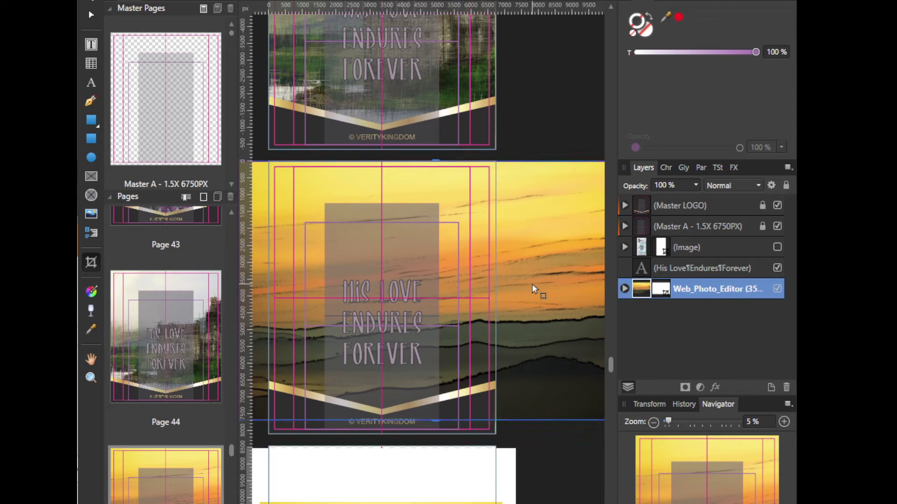
pyautogui.scroll(-2, 531, 284)
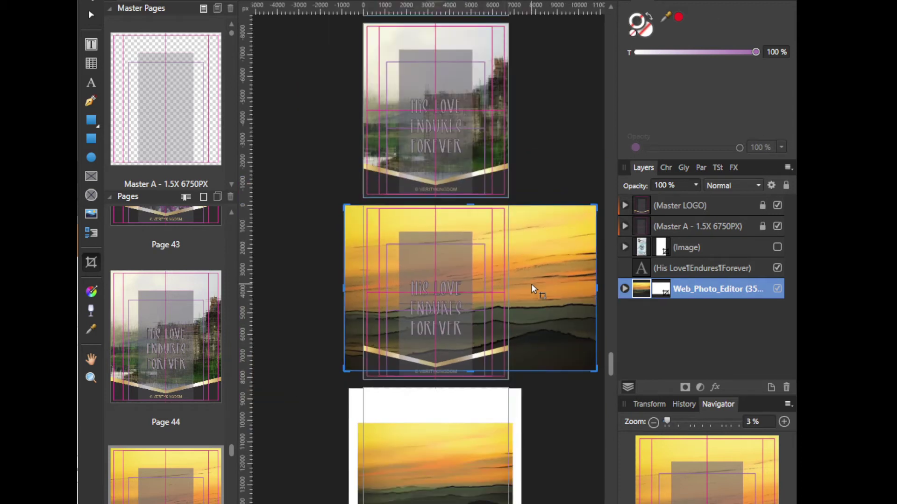
pyautogui.moveTo(343, 289); pyautogui.dragTo(363, 288)
pyautogui.hscroll(3, 514, 285)
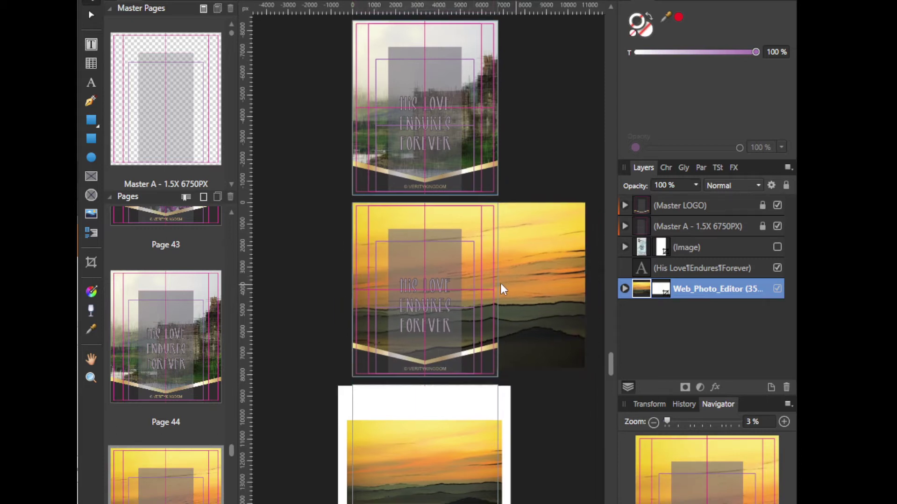
pyautogui.moveTo(542, 283); pyautogui.dragTo(454, 284)
pyautogui.click(496, 296)
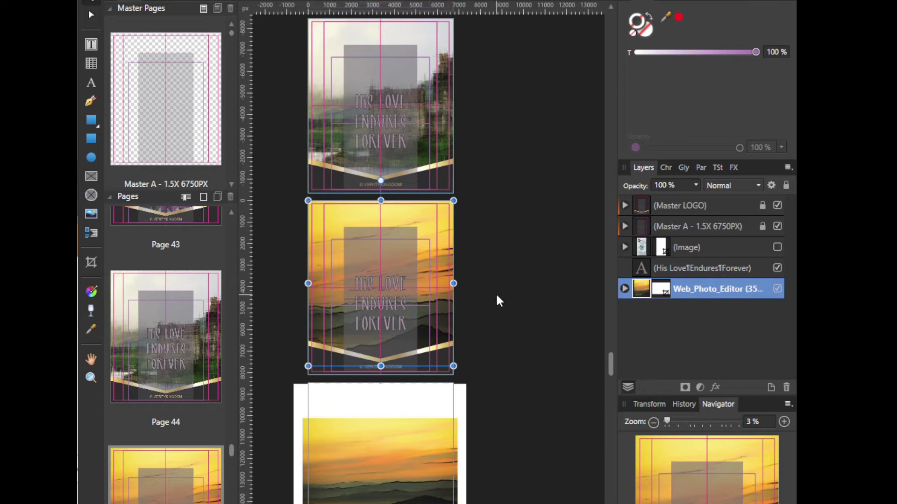
pyautogui.moveTo(454, 284); pyautogui.dragTo(521, 285)
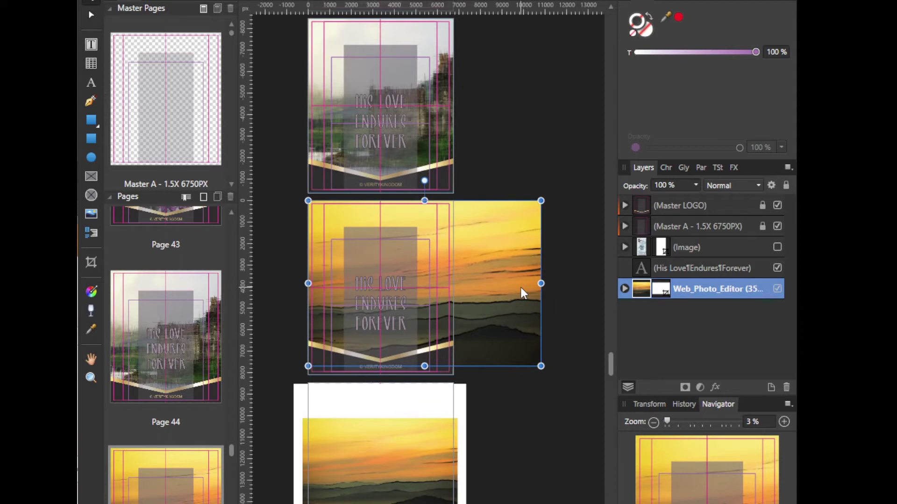
# Step: Crop the right side of the sunset image to the right edge of page 45
pyautogui.moveTo(540, 283); pyautogui.dragTo(457, 283)
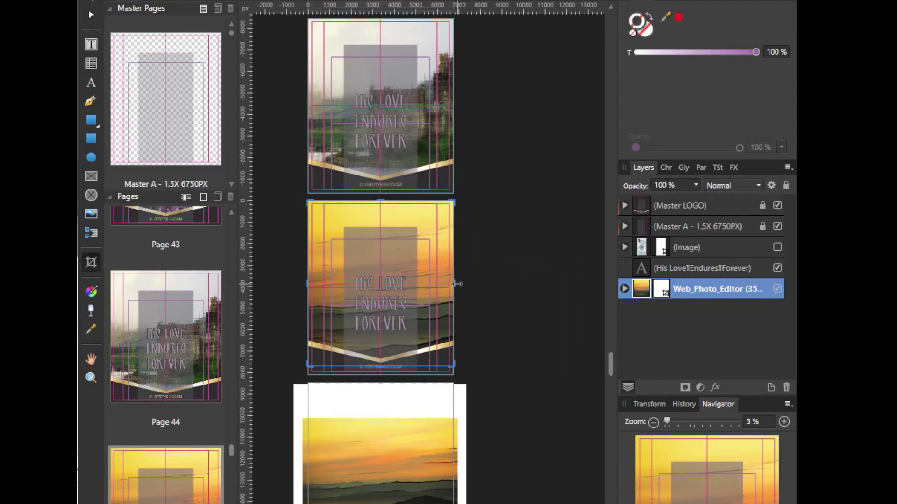
pyautogui.press('v')
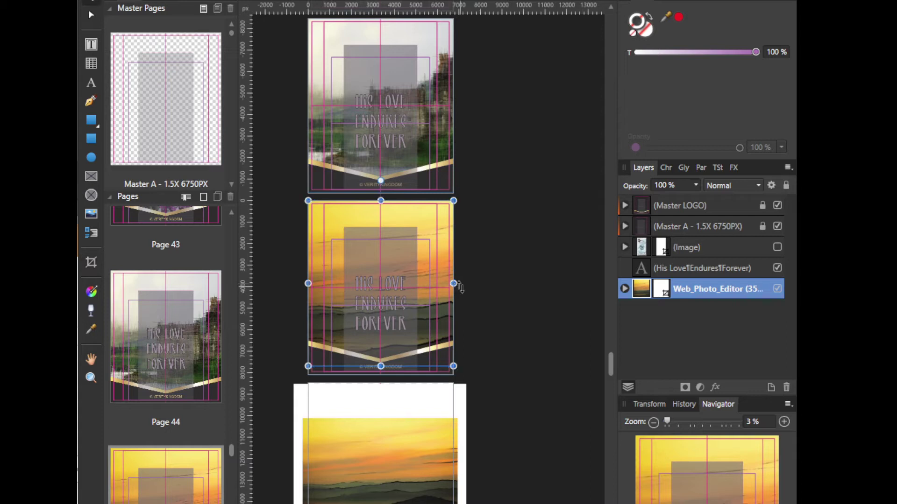
# Step: Crop the white borders off the softer sunset image on page 46
pyautogui.scroll(-3, 495, 377)
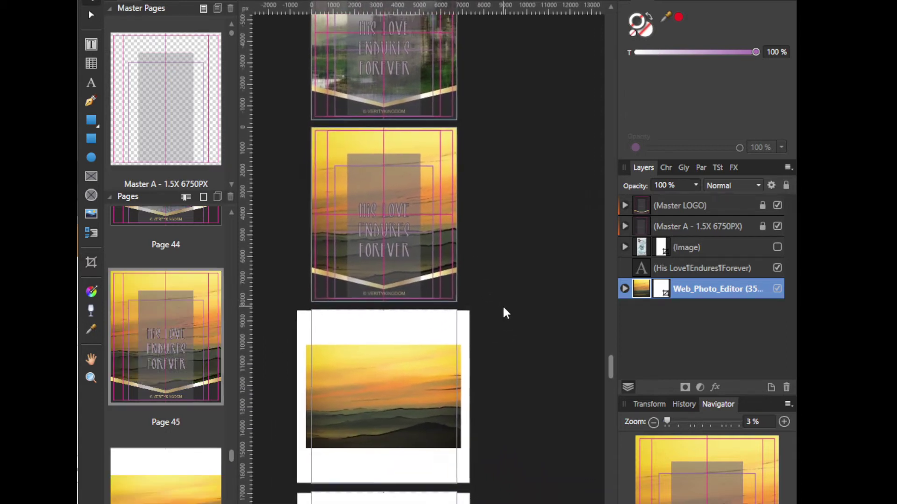
pyautogui.moveTo(501, 306); pyautogui.dragTo(488, 282)
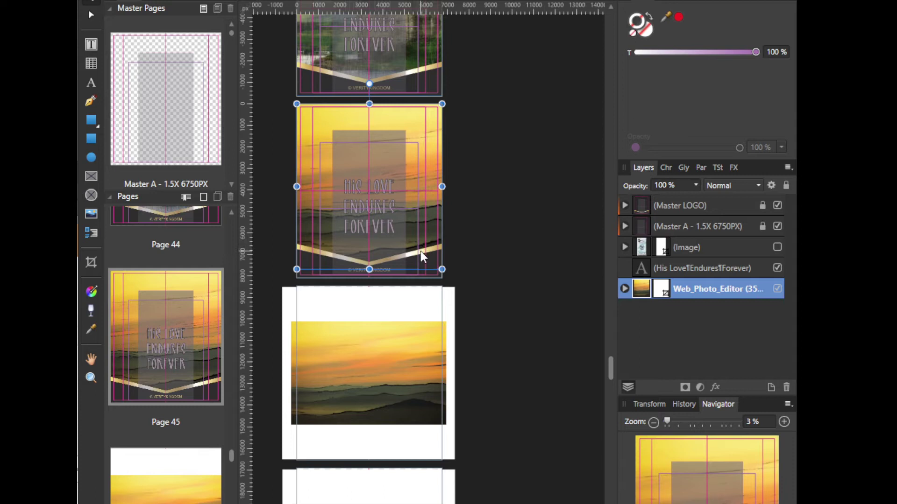
pyautogui.press('c')
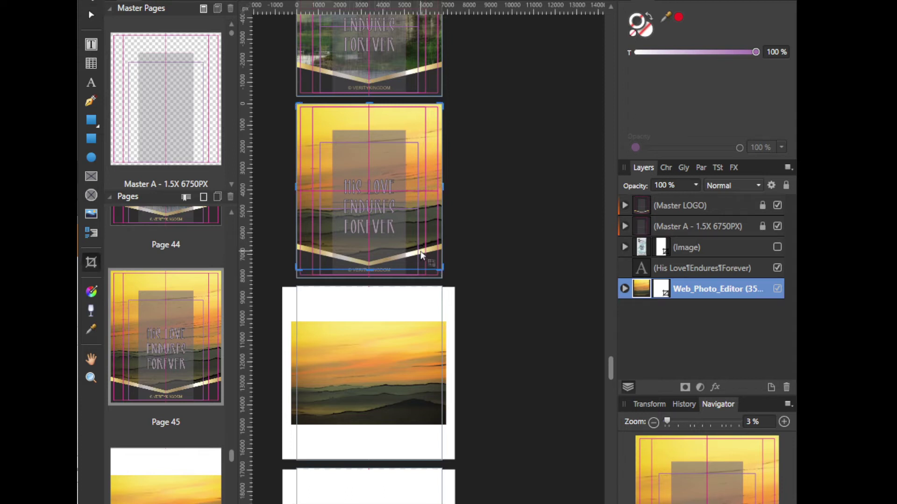
pyautogui.click(440, 312)
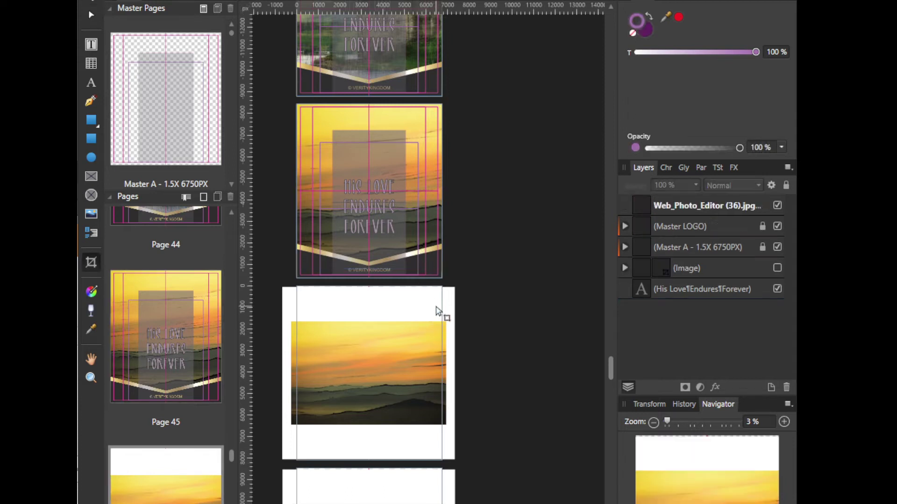
pyautogui.scroll(3, 459, 324)
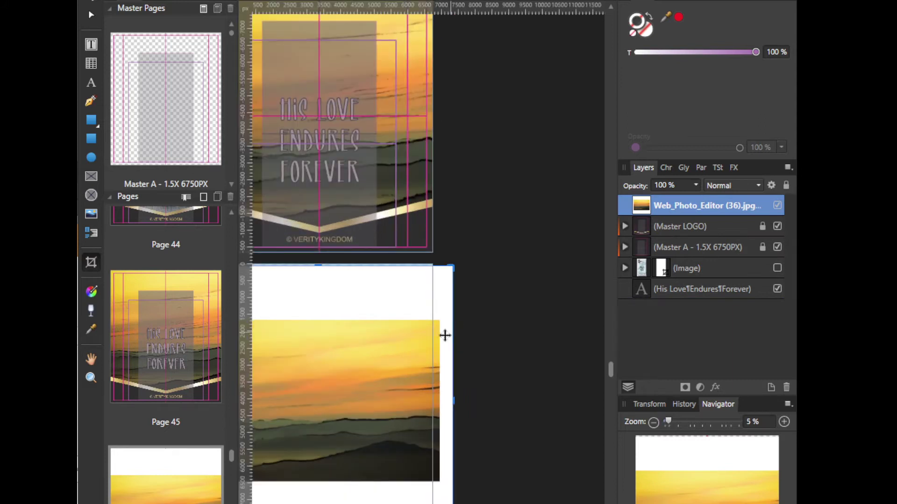
pyautogui.scroll(-2, 420, 313)
pyautogui.hscroll(-2, 420, 313)
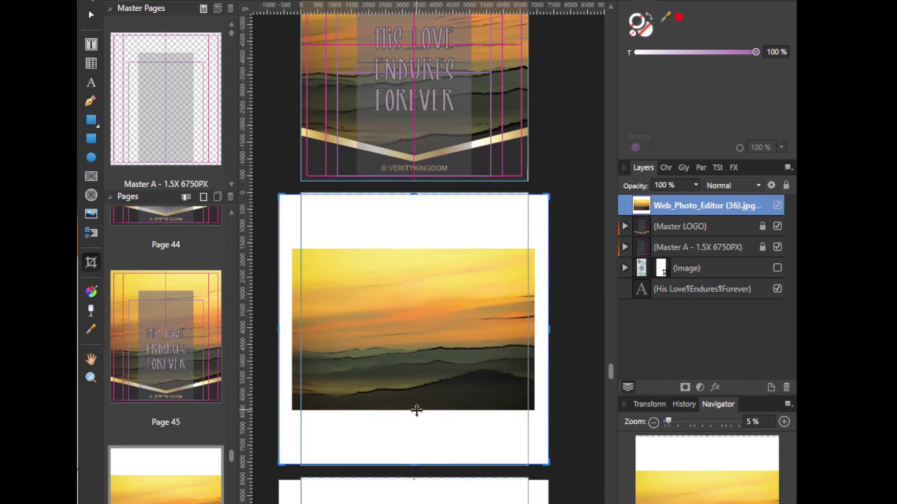
pyautogui.moveTo(546, 198); pyautogui.dragTo(534, 251)
pyautogui.moveTo(281, 464); pyautogui.dragTo(294, 412)
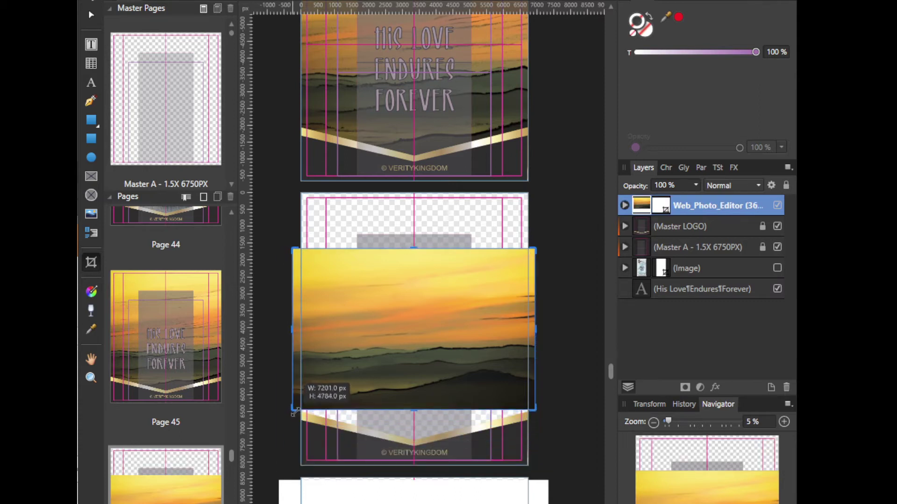
# Step: Align the page 46 sunset image with the page top, enlarge it to full page height, and place its layer beneath the text layer
pyautogui.press('v')
pyautogui.moveTo(372, 350); pyautogui.dragTo(360, 299)
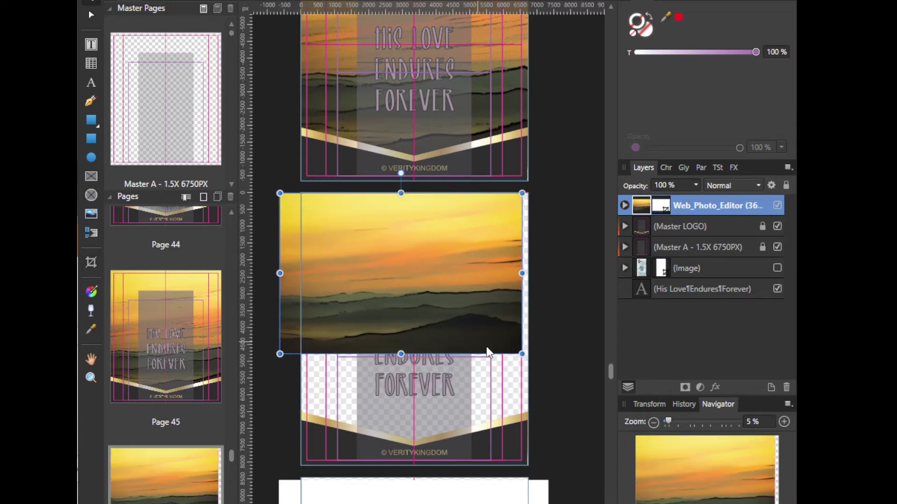
pyautogui.moveTo(522, 354); pyautogui.dragTo(536, 499)
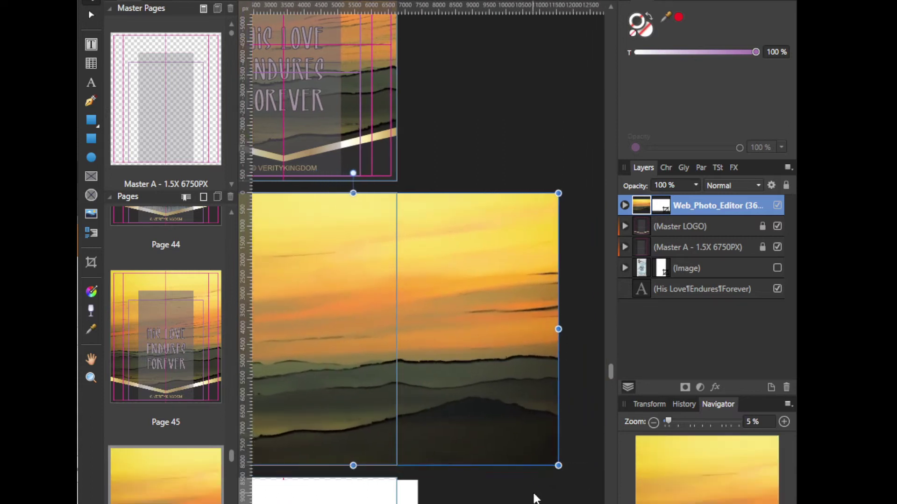
pyautogui.moveTo(697, 206); pyautogui.dragTo(607, 307)
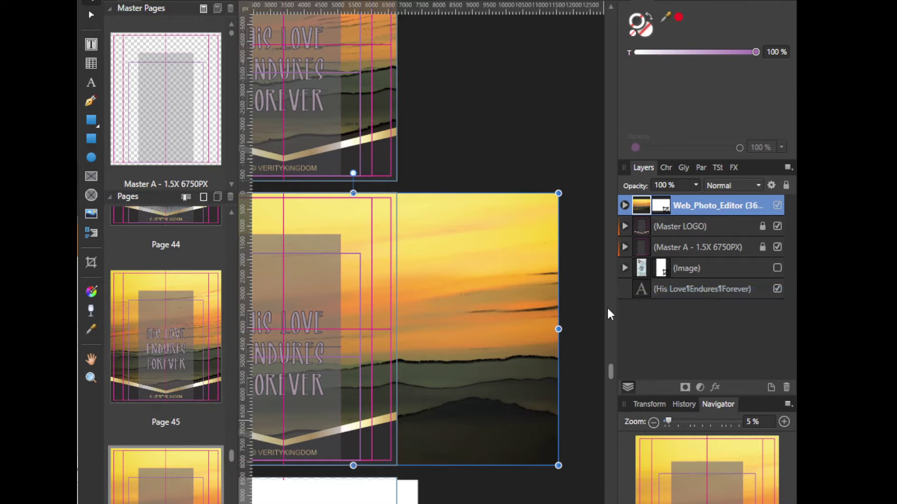
# Step: Crop the left and right sides of the sunset image to the edges of page 46
pyautogui.moveTo(366, 303); pyautogui.dragTo(480, 296)
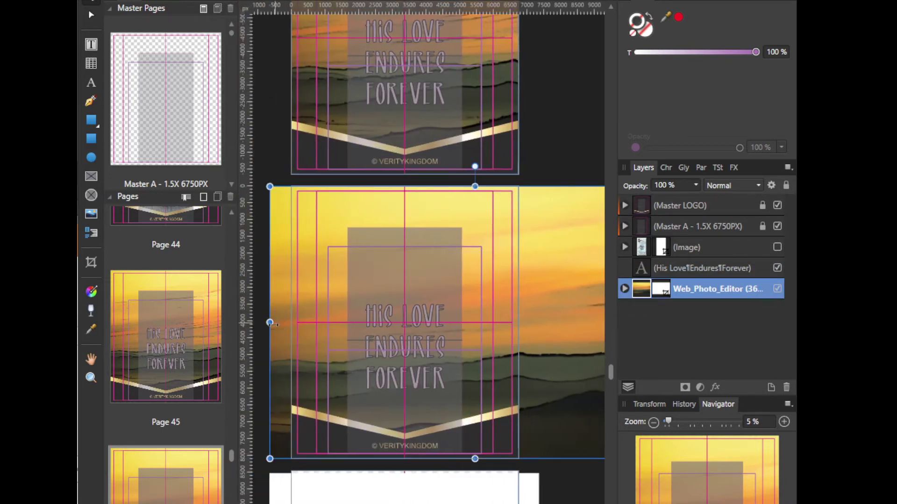
pyautogui.press('c')
pyautogui.moveTo(272, 324); pyautogui.dragTo(298, 324)
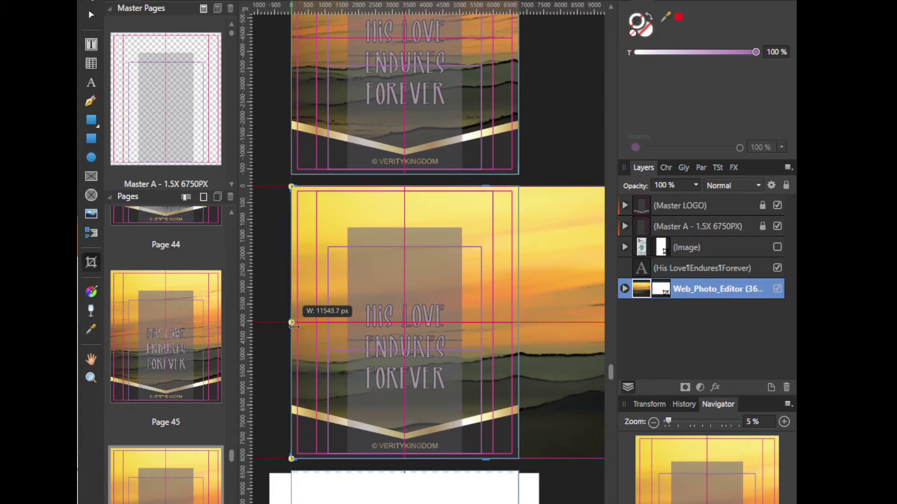
pyautogui.hscroll(5, 411, 328)
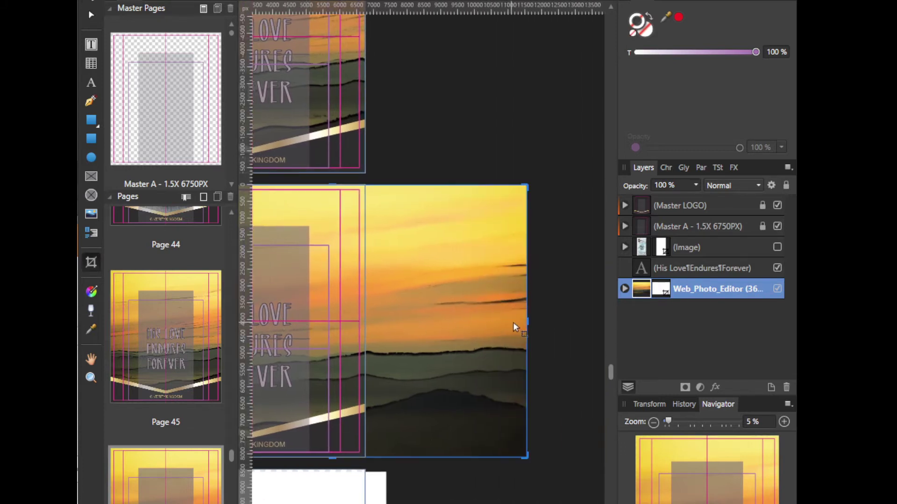
pyautogui.moveTo(527, 321); pyautogui.dragTo(365, 306)
# Step: Crop the white borders off the pale hazy sunset image on page 47
pyautogui.moveTo(301, 320); pyautogui.dragTo(422, 120)
pyautogui.scroll(-1, 422, 120)
pyautogui.scroll(-3, 424, 382)
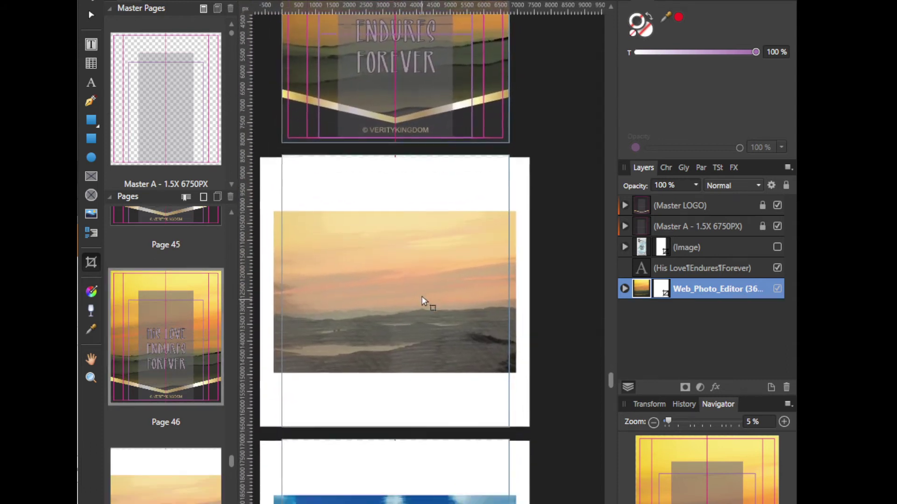
pyautogui.click(416, 306)
pyautogui.moveTo(528, 418); pyautogui.dragTo(515, 365)
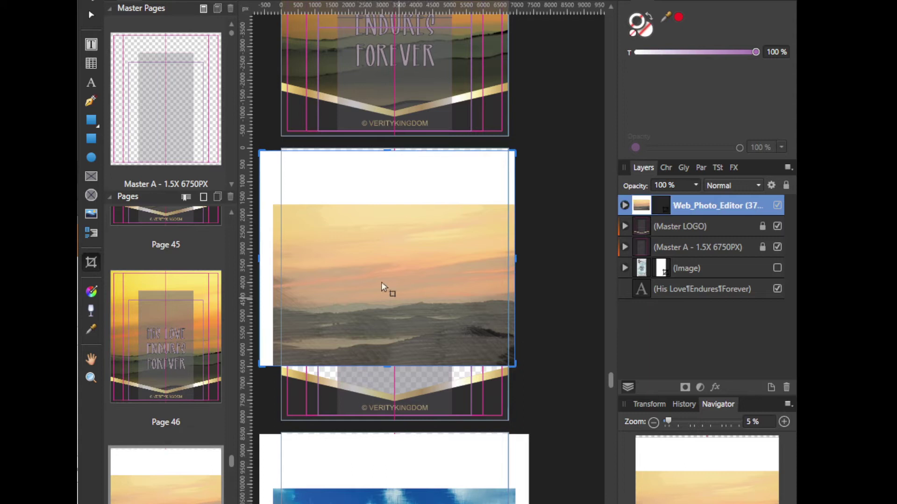
pyautogui.moveTo(260, 152); pyautogui.dragTo(276, 206)
# Step: Align the hazy sunset image with the top of page 47, enlarge it over the page, and move its layer below the text layer
pyautogui.press('v')
pyautogui.moveTo(381, 301); pyautogui.dragTo(357, 241)
pyautogui.moveTo(489, 309); pyautogui.dragTo(594, 405)
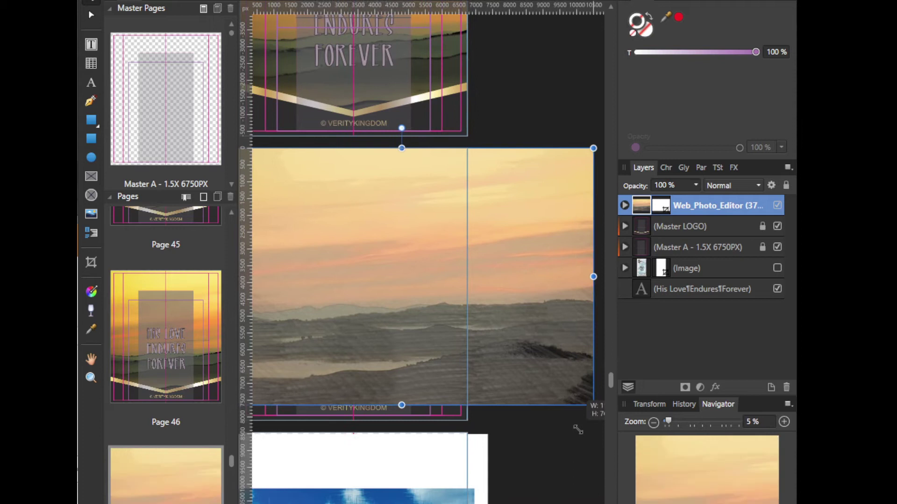
pyautogui.moveTo(691, 209); pyautogui.dragTo(653, 298)
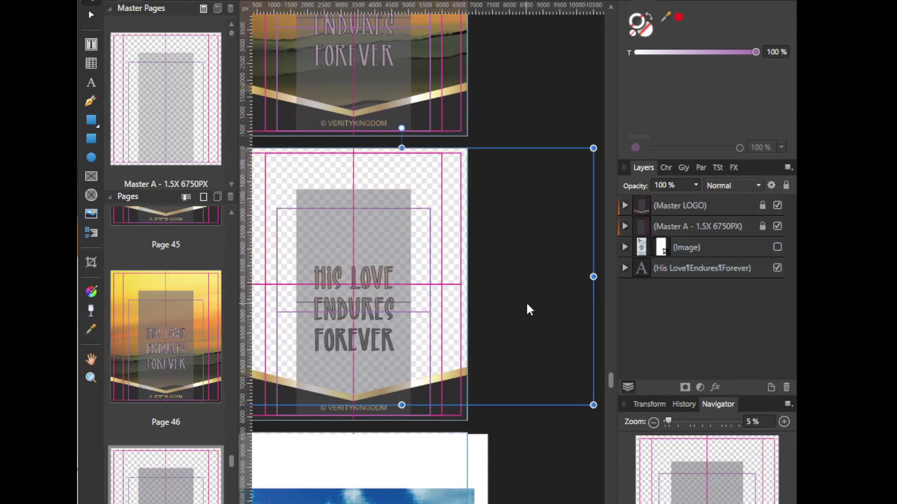
# Step: Place the hazy sunset image's layer beneath the text layer and crop its right and left sides to the edges of page 47
pyautogui.hotkey('ctrl', 'z')
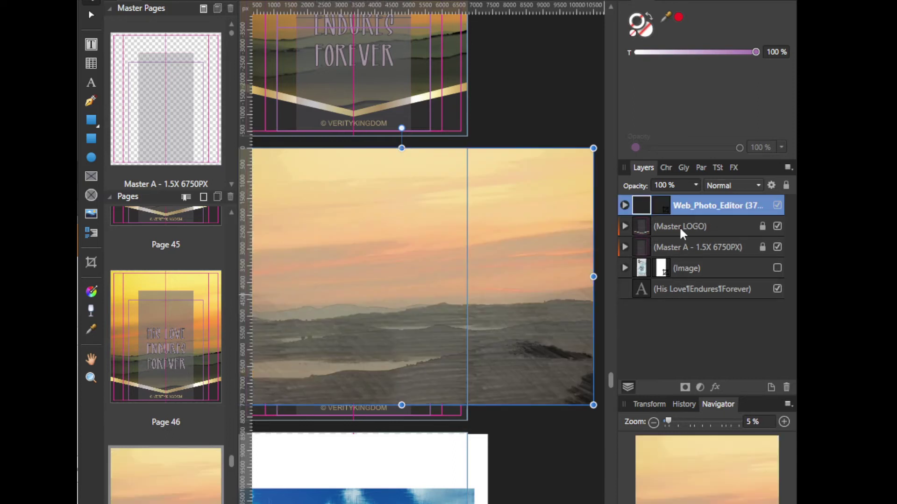
pyautogui.moveTo(693, 211); pyautogui.dragTo(648, 298)
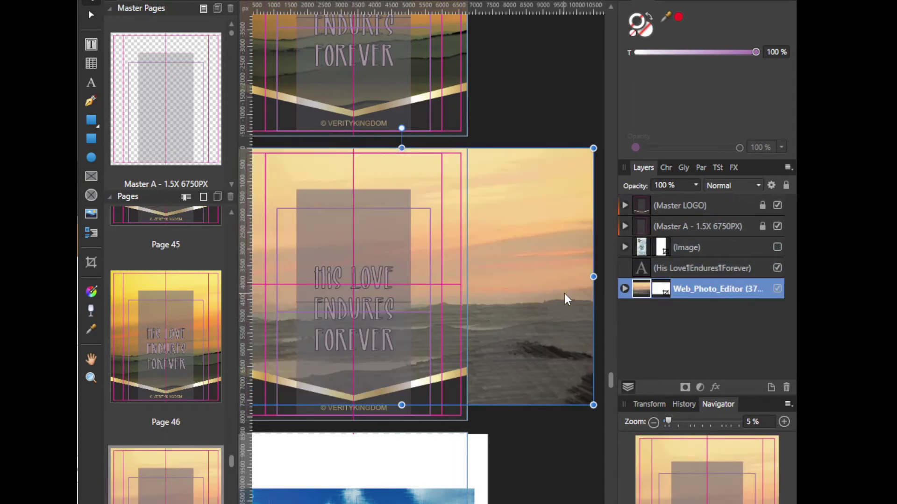
pyautogui.press('c')
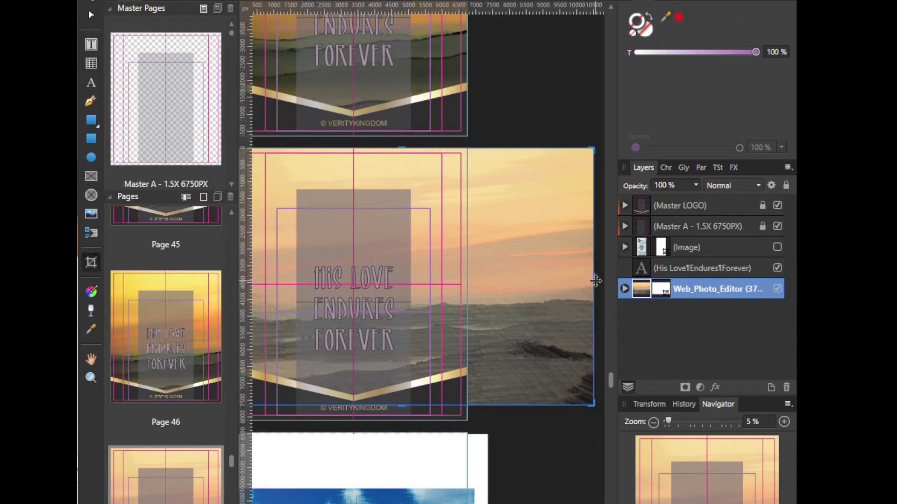
pyautogui.moveTo(592, 279); pyautogui.dragTo(467, 276)
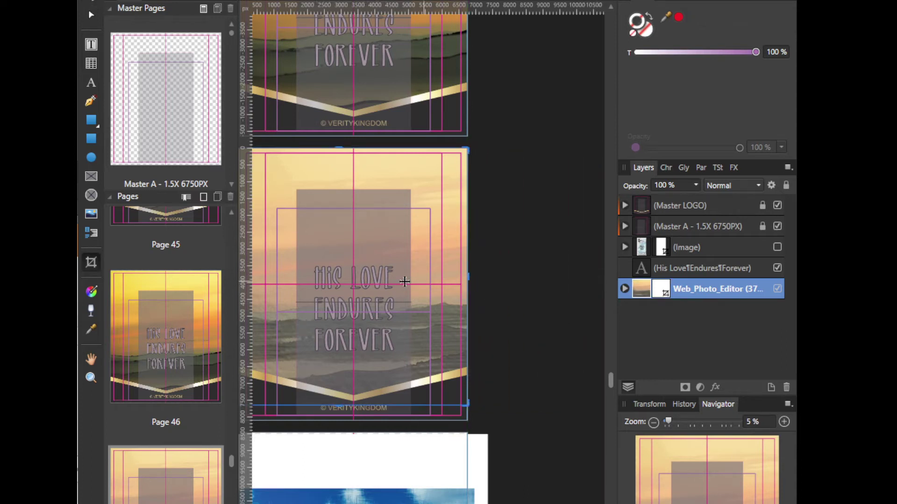
pyautogui.hscroll(-2, 458, 279)
pyautogui.hscroll(-1, 458, 278)
pyautogui.moveTo(298, 274); pyautogui.dragTo(329, 275)
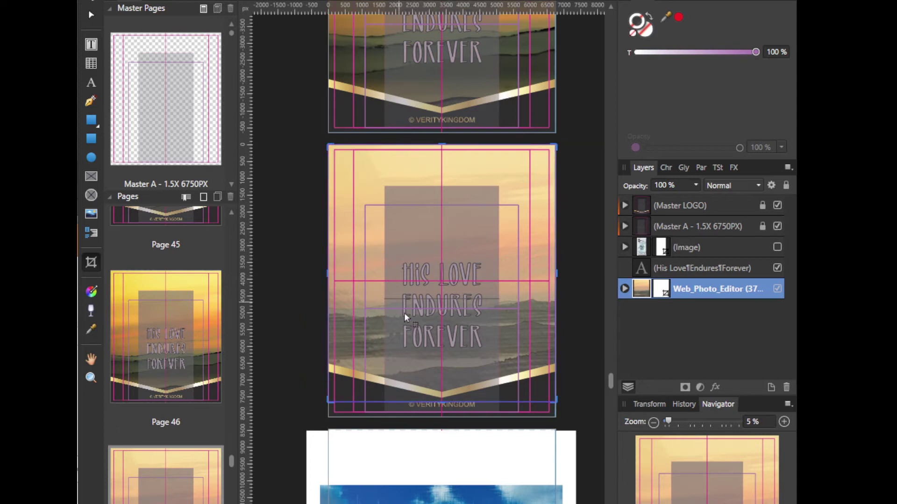
# Step: Crop the white borders off the canyon image on page 48
pyautogui.moveTo(414, 465); pyautogui.dragTo(383, 103)
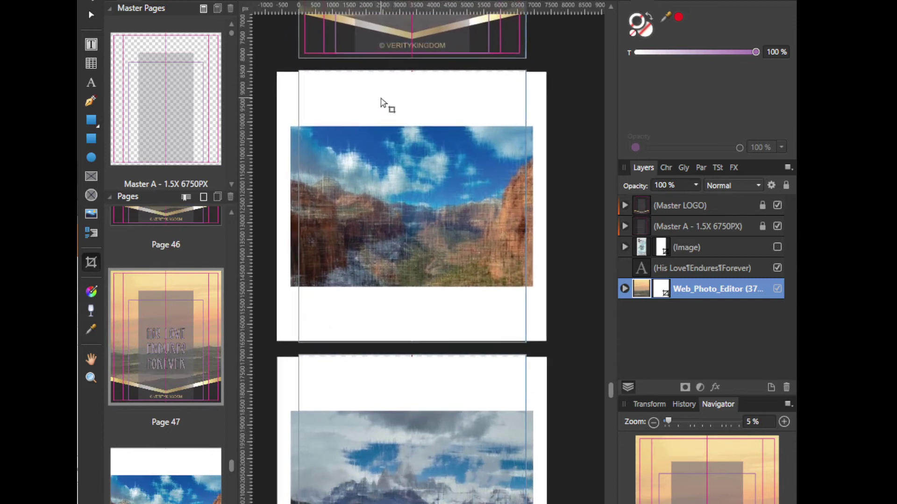
pyautogui.click(497, 113)
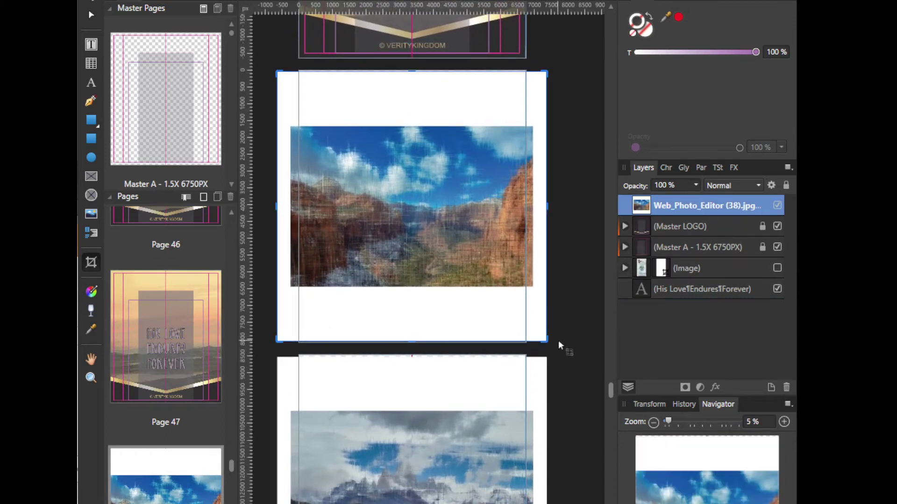
pyautogui.moveTo(545, 340); pyautogui.dragTo(534, 289)
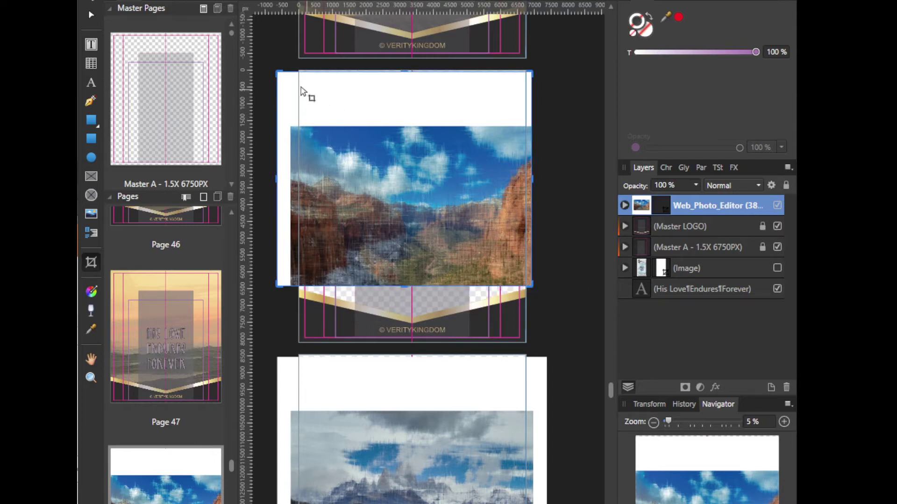
pyautogui.moveTo(278, 73); pyautogui.dragTo(289, 126)
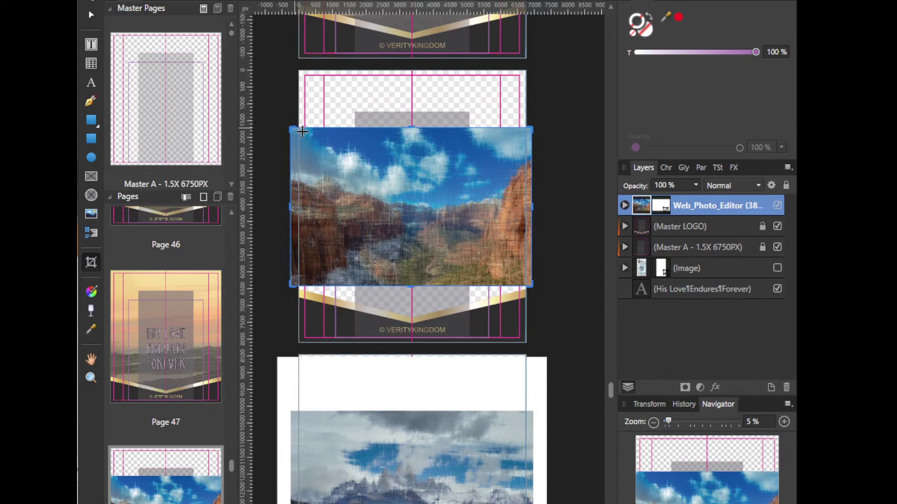
pyautogui.press('Escape')
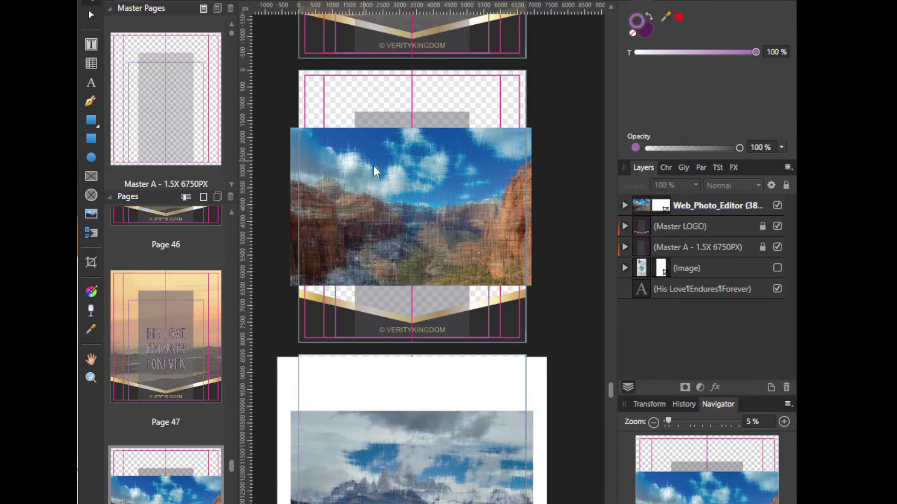
# Step: Fit the canyon image to the height of page 48 from the page top, and position it beneath the text layer
pyautogui.moveTo(418, 196); pyautogui.dragTo(384, 139)
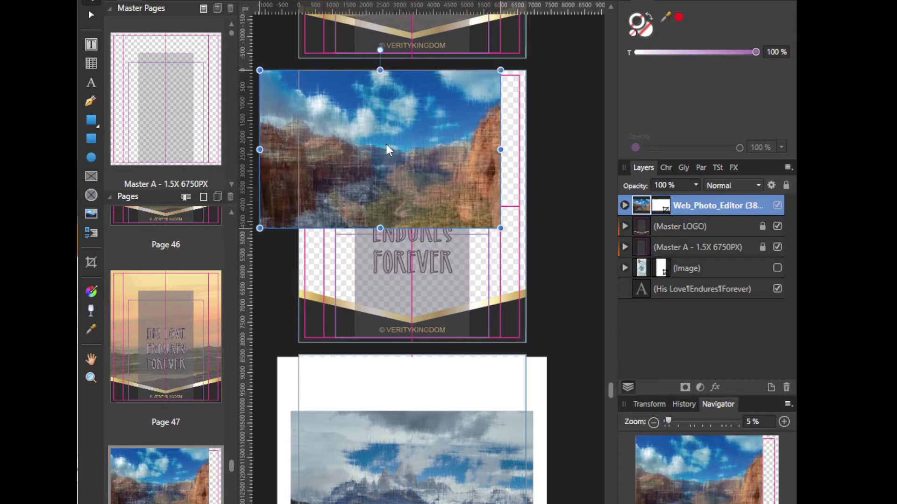
pyautogui.moveTo(504, 231); pyautogui.dragTo(601, 371)
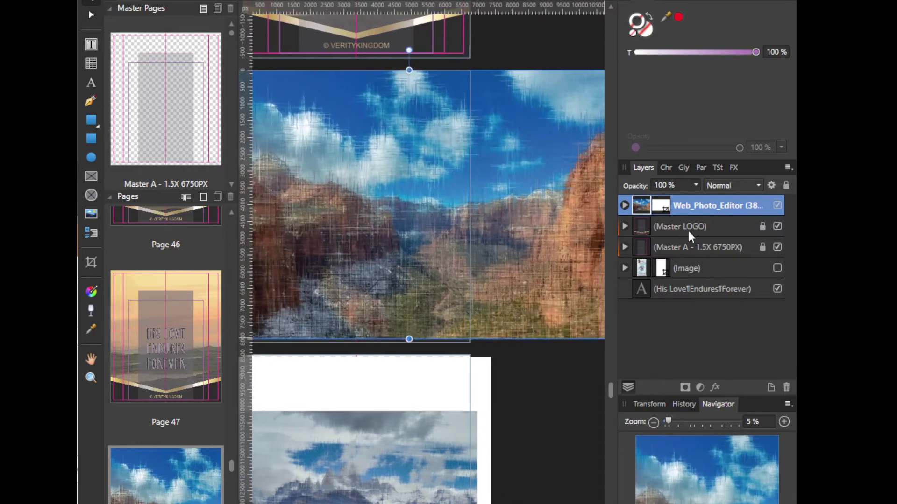
pyautogui.moveTo(696, 209); pyautogui.dragTo(634, 296)
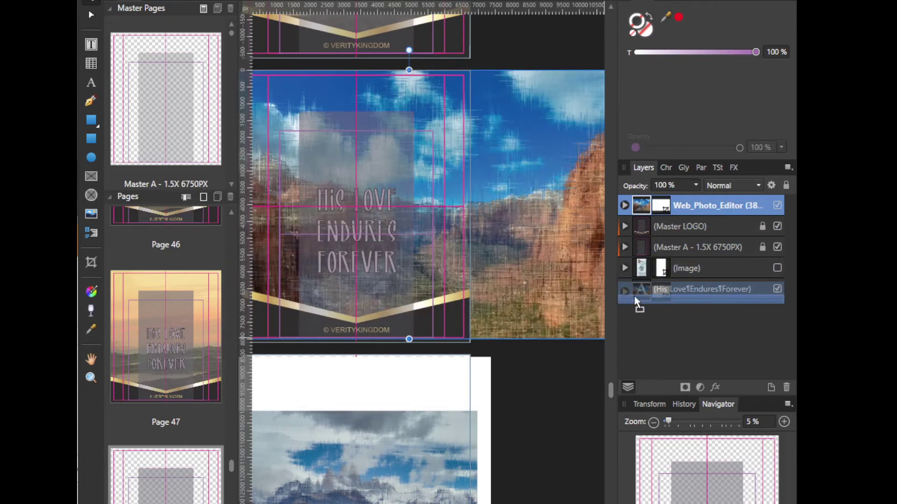
pyautogui.moveTo(495, 252); pyautogui.dragTo(471, 256)
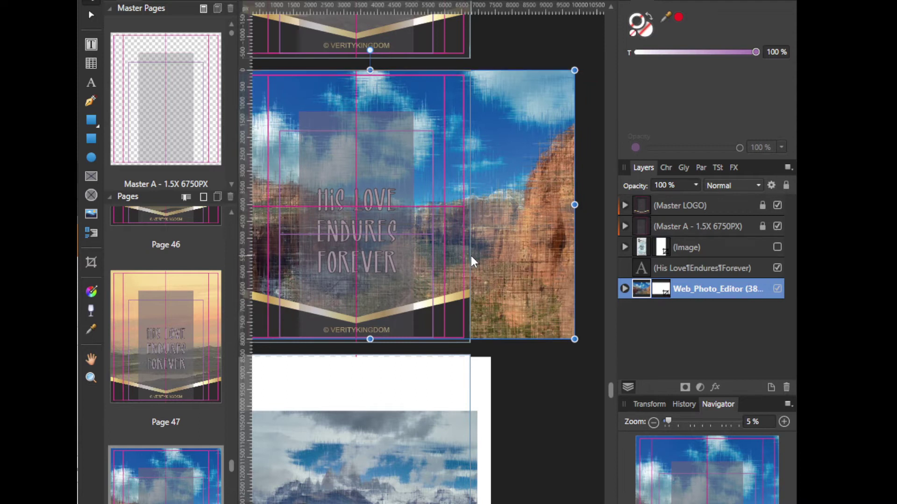
# Step: Crop the left and right sides of the canyon image to the edges of page 48
pyautogui.scroll(-1, 468, 254)
pyautogui.scroll(-1, 468, 254)
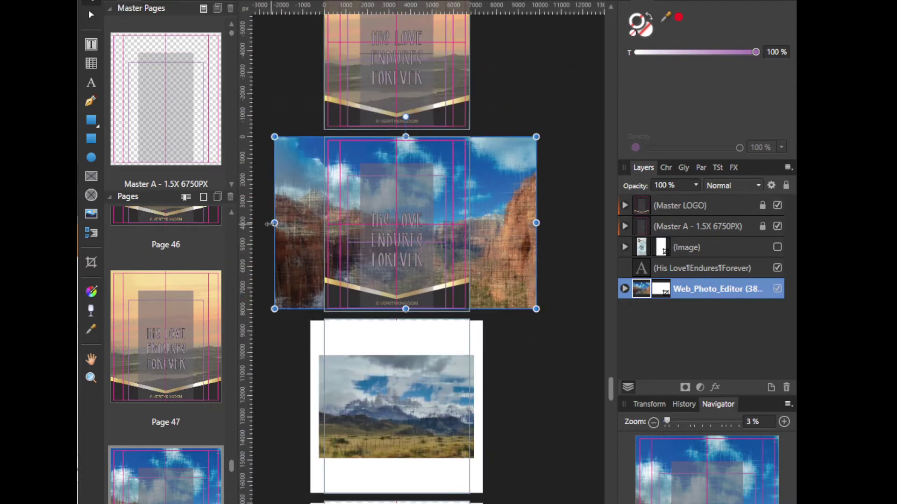
pyautogui.press('c')
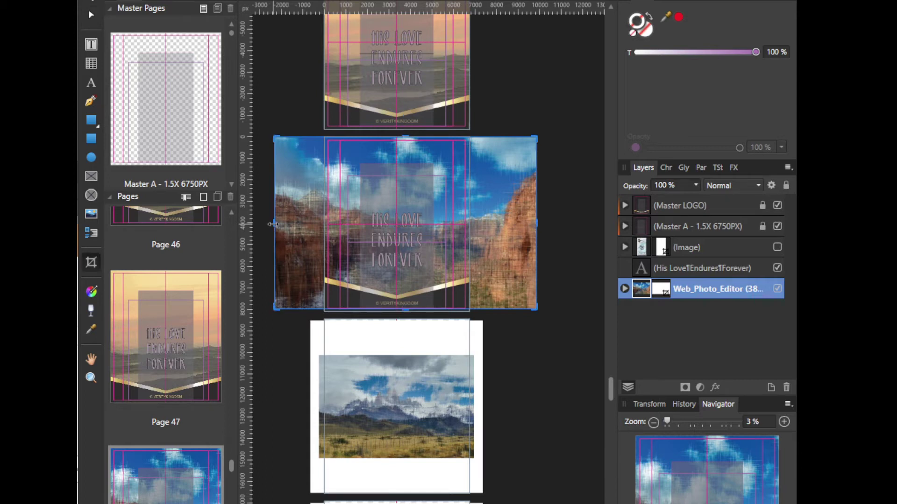
pyautogui.moveTo(270, 224); pyautogui.dragTo(323, 223)
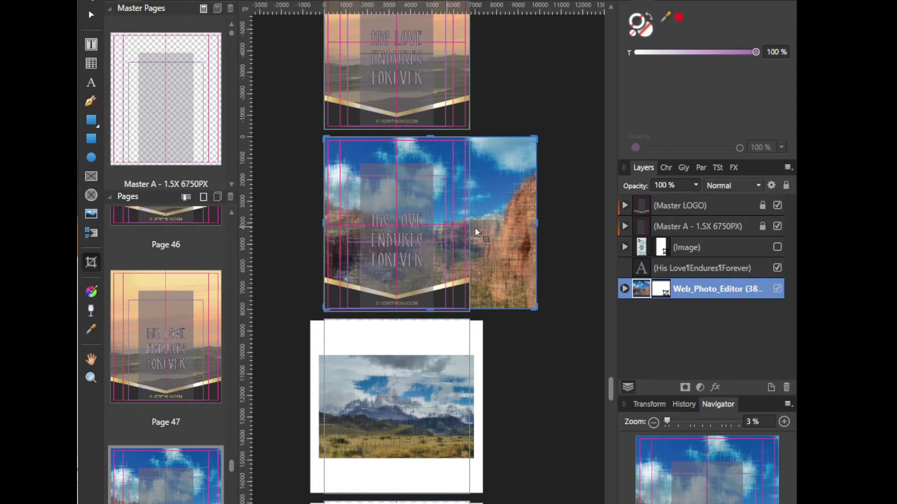
pyautogui.moveTo(538, 226); pyautogui.dragTo(470, 226)
# Step: Crop the white borders off the cloudy mountain and grassland image on page 49
pyautogui.moveTo(503, 286); pyautogui.dragTo(508, 271)
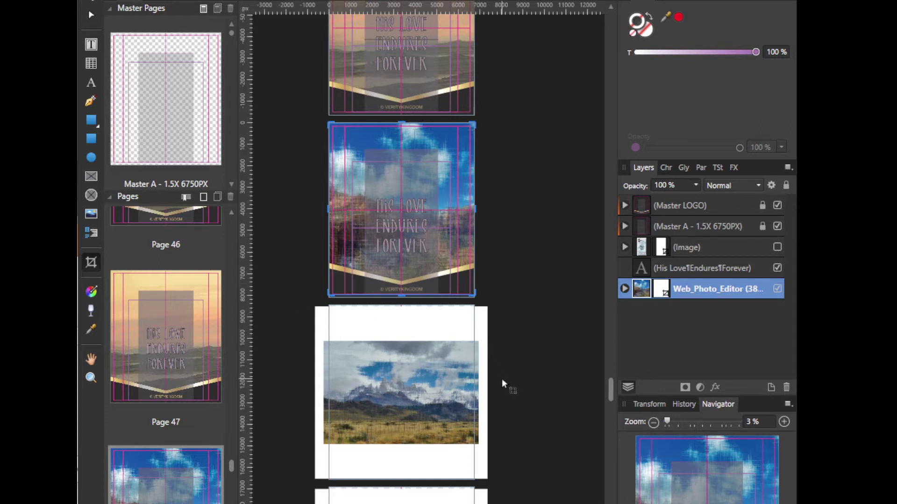
pyautogui.scroll(2, 502, 378)
pyautogui.scroll(1, 578, 301)
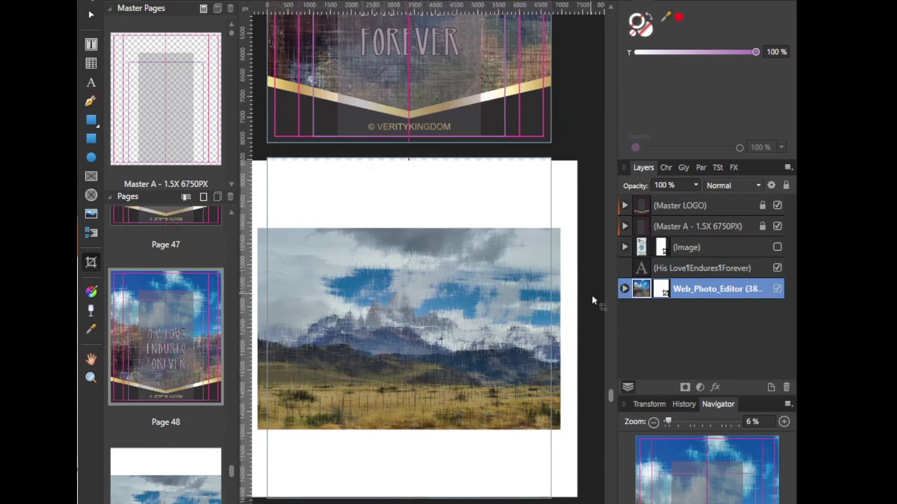
pyautogui.hotkey('ctrl', 'z')
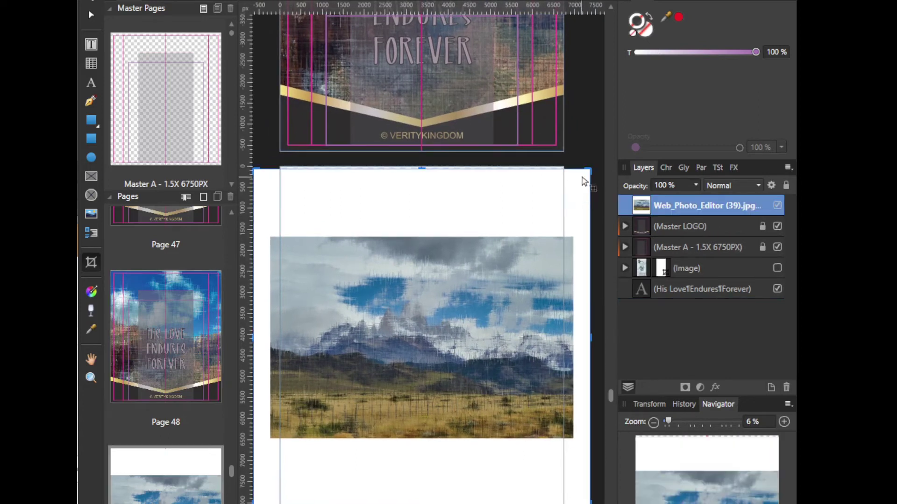
pyautogui.moveTo(591, 169); pyautogui.dragTo(570, 238)
pyautogui.scroll(-1, 337, 478)
pyautogui.hscroll(-1, 337, 478)
pyautogui.moveTo(271, 491); pyautogui.dragTo(291, 427)
pyautogui.hotkey('ctrl', 'd')
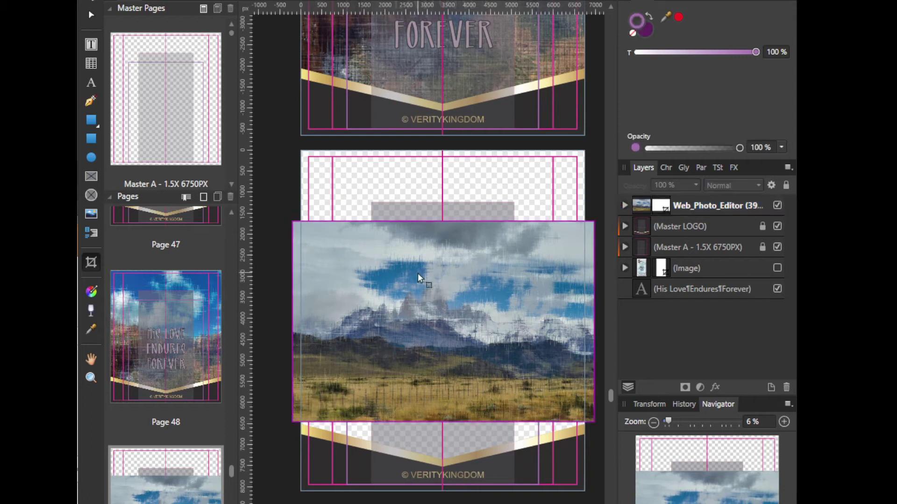
# Step: Enlarge the mountain image from the top of page 49 to nearly full page height, and position it beneath the text layer
pyautogui.click(459, 307)
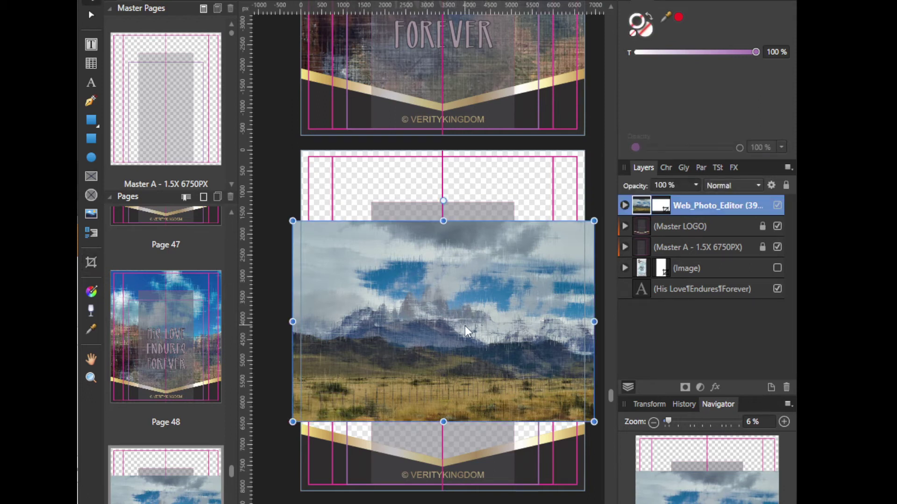
pyautogui.moveTo(492, 332); pyautogui.dragTo(446, 265)
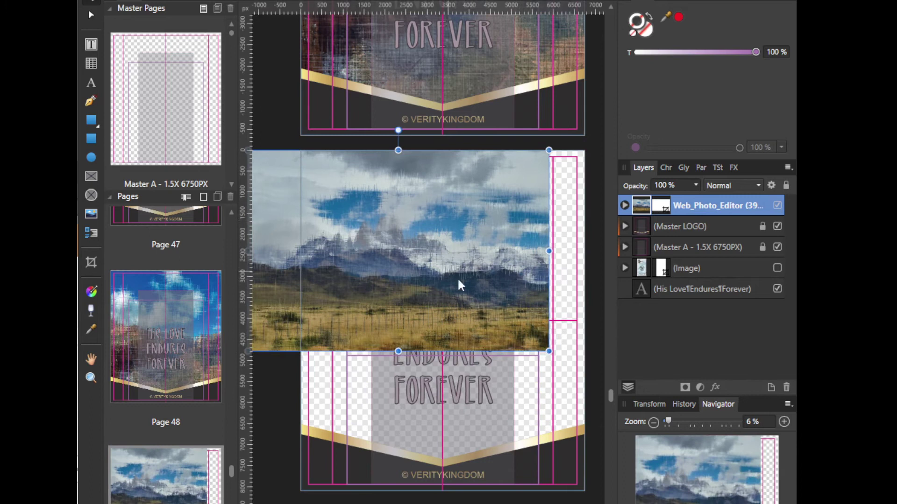
pyautogui.moveTo(549, 351); pyautogui.dragTo(523, 490)
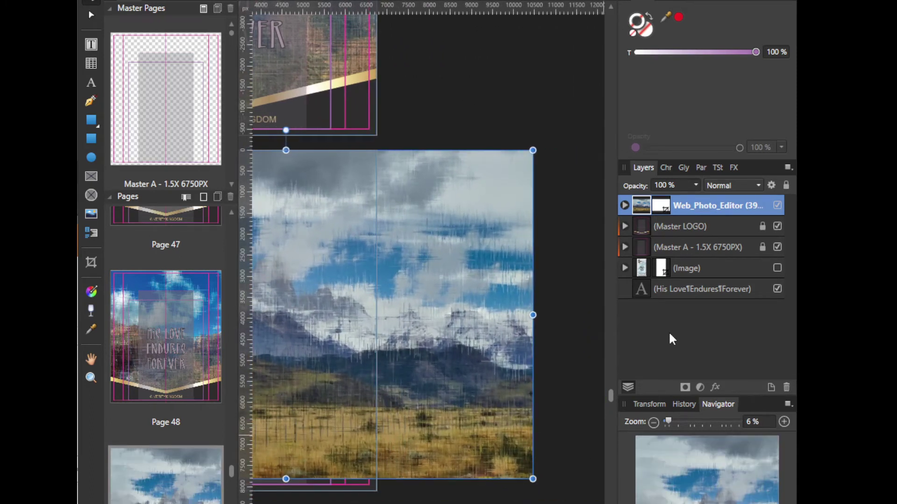
pyautogui.moveTo(698, 203); pyautogui.dragTo(636, 298)
pyautogui.moveTo(457, 357); pyautogui.dragTo(602, 332)
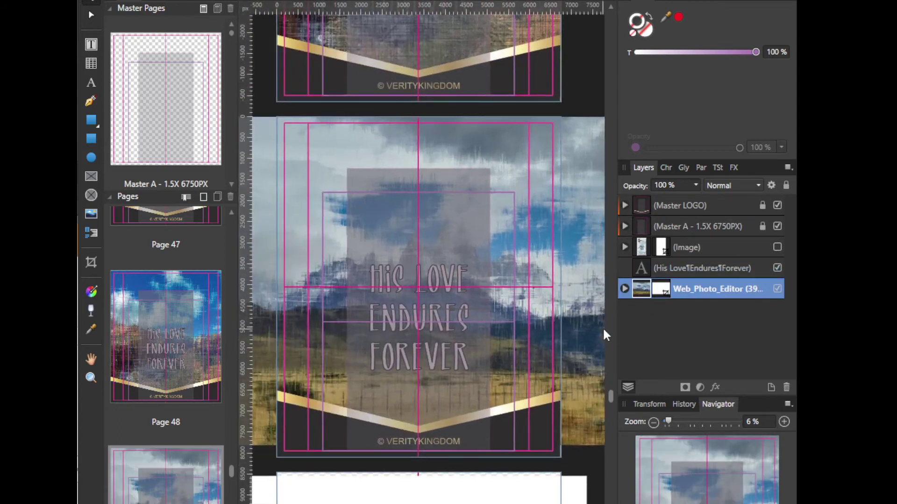
pyautogui.moveTo(548, 345); pyautogui.dragTo(524, 342)
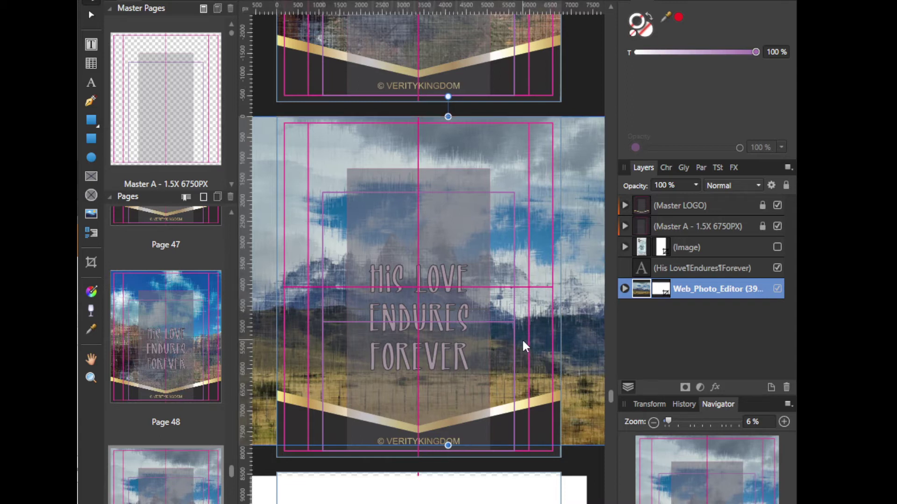
# Step: Crop the left and right sides of the mountain image to the edges of page 49
pyautogui.keyDown('ctrl'); pyautogui.scroll(-2, 523, 341); pyautogui.keyUp('ctrl')
pyautogui.hscroll(1, 380, 334)
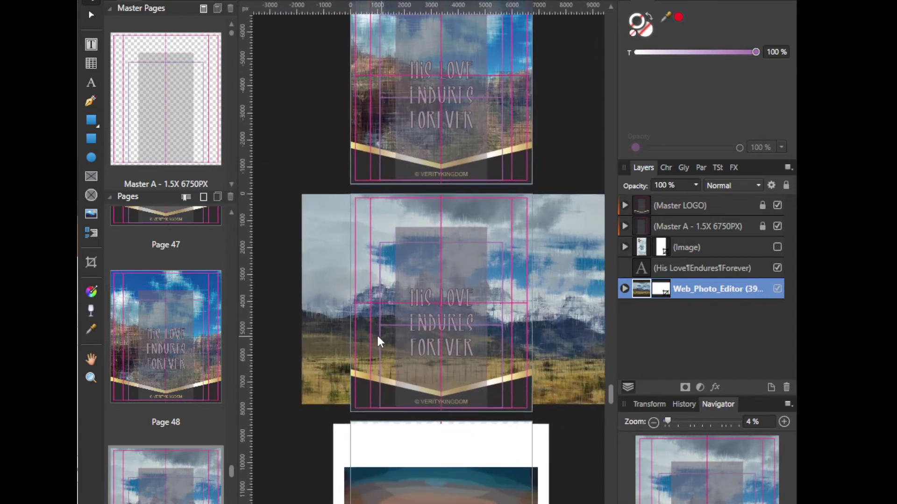
pyautogui.press('c')
pyautogui.moveTo(289, 298); pyautogui.dragTo(337, 298)
pyautogui.hscroll(3, 535, 306)
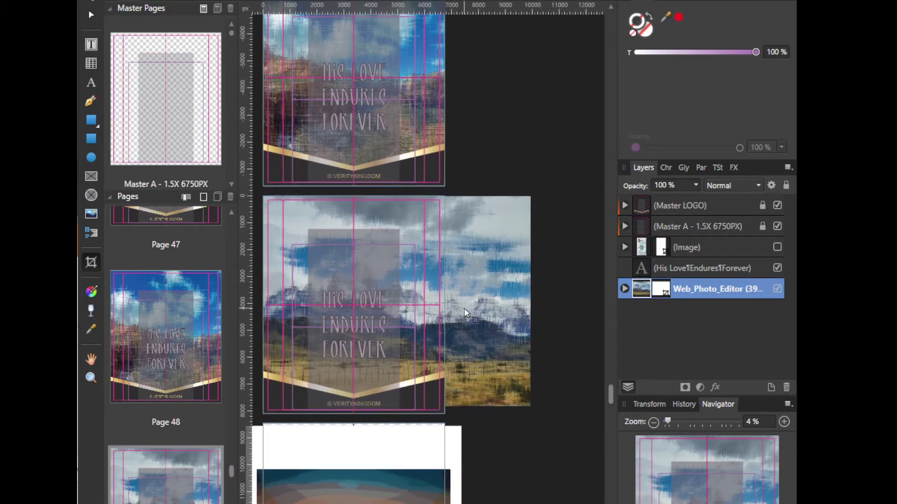
pyautogui.moveTo(535, 304); pyautogui.dragTo(445, 301)
# Step: Crop the white borders off the dark blue and orange dusk image on page 50
pyautogui.moveTo(483, 377); pyautogui.dragTo(519, 179)
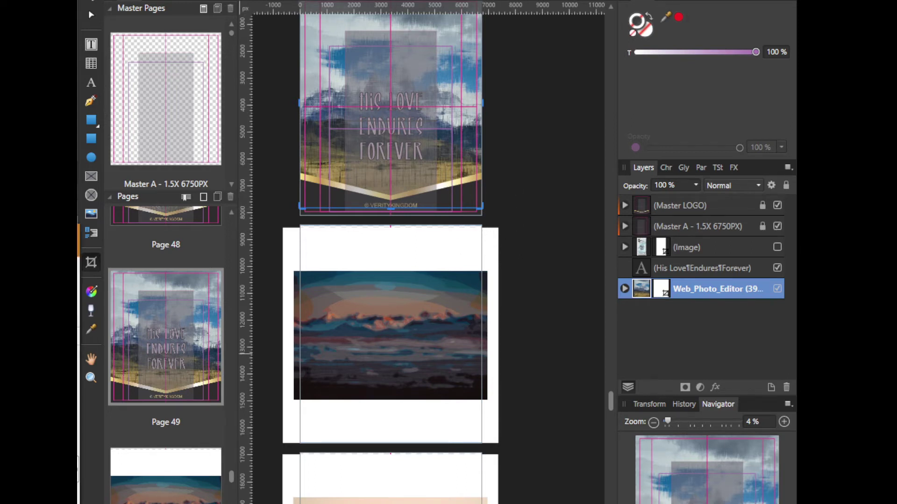
pyautogui.click(420, 303)
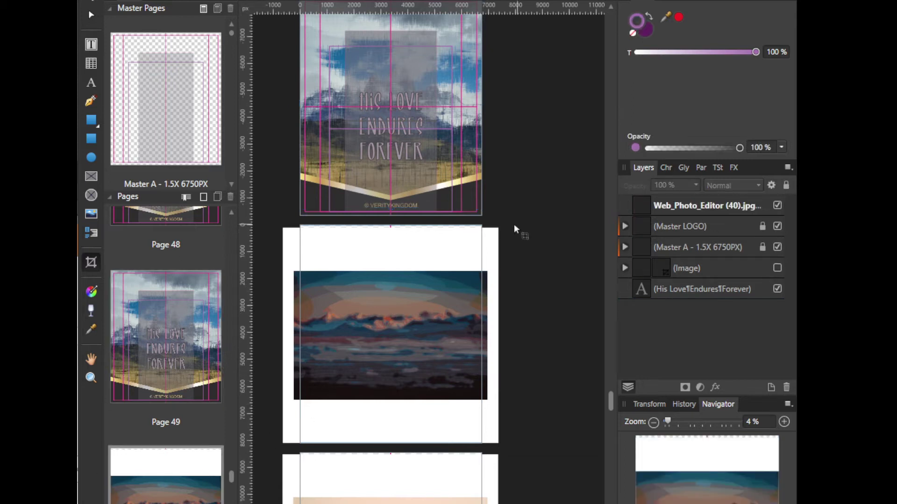
pyautogui.click(486, 246)
pyautogui.moveTo(498, 228); pyautogui.dragTo(488, 272)
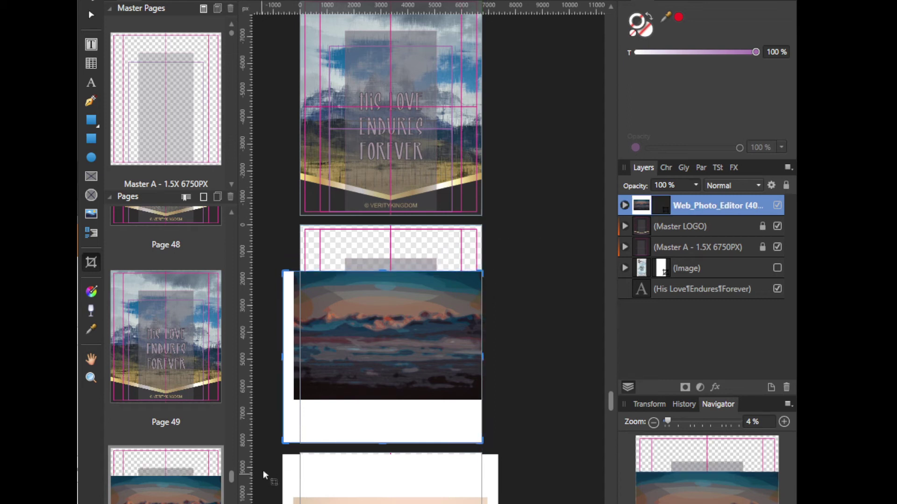
pyautogui.moveTo(282, 443); pyautogui.dragTo(290, 400)
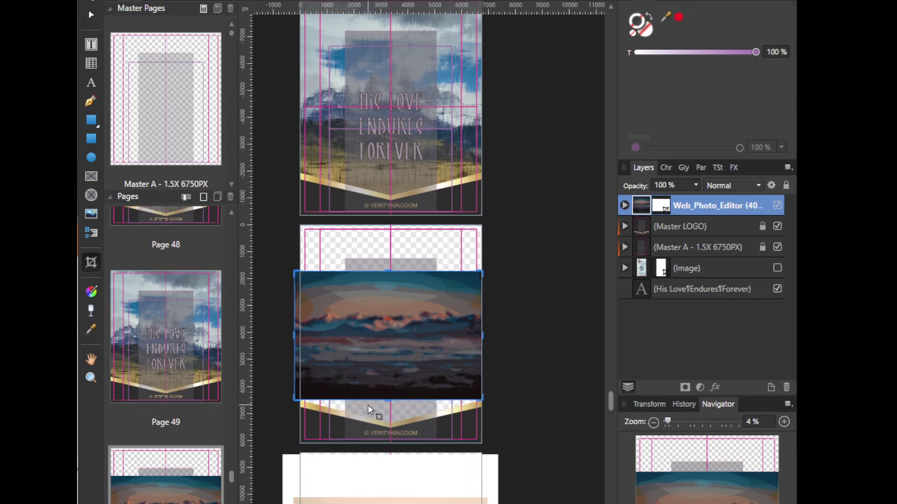
pyautogui.click(369, 408)
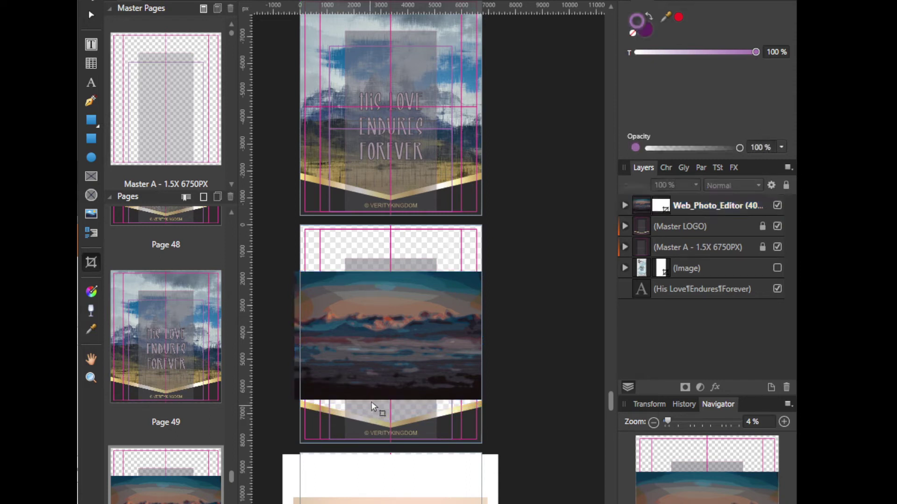
# Step: Fit the dusk image to the full height of page 50 from the page top, and move its layer beneath the text layer
pyautogui.click(370, 341)
pyautogui.press('v')
pyautogui.moveTo(370, 343); pyautogui.dragTo(353, 302)
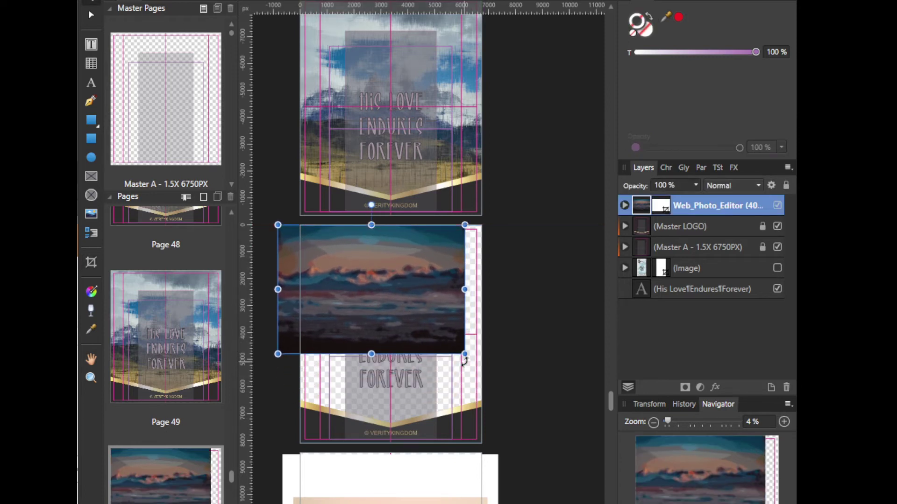
pyautogui.moveTo(464, 353); pyautogui.dragTo(565, 460)
pyautogui.moveTo(675, 205); pyautogui.dragTo(636, 305)
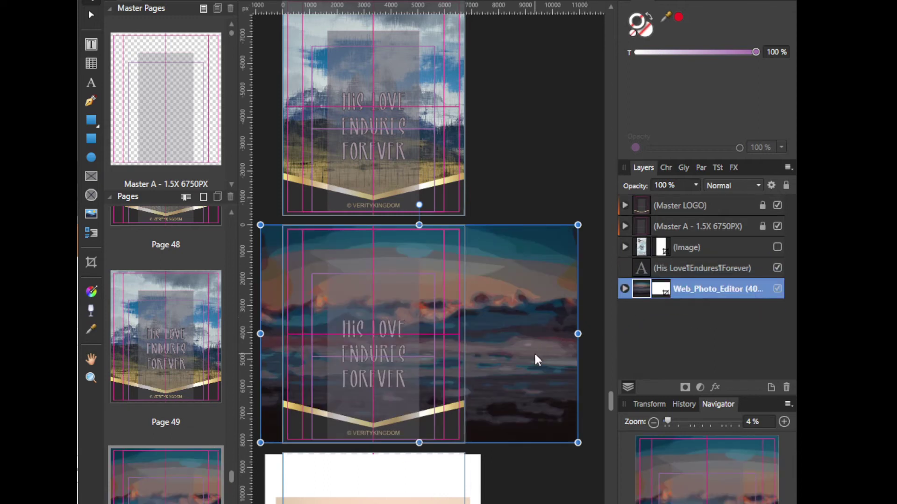
# Step: Centre the dusk image horizontally on page 50, keeping it aligned with the page top
pyautogui.moveTo(517, 360); pyautogui.dragTo(495, 360)
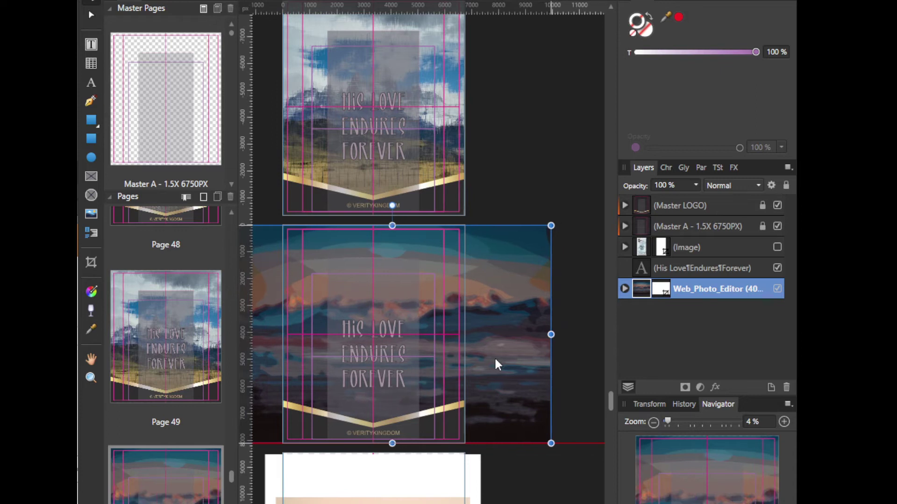
pyautogui.moveTo(495, 360); pyautogui.dragTo(534, 343)
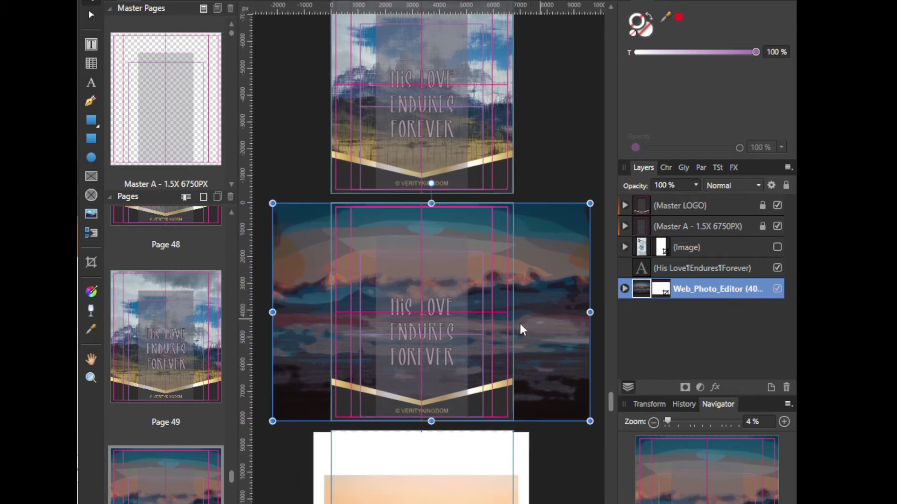
pyautogui.moveTo(536, 300)
pyautogui.mouseDown()
pyautogui.moveTo(550, 290)
pyautogui.moveTo(531, 351)
pyautogui.moveTo(536, 298)
pyautogui.mouseUp()
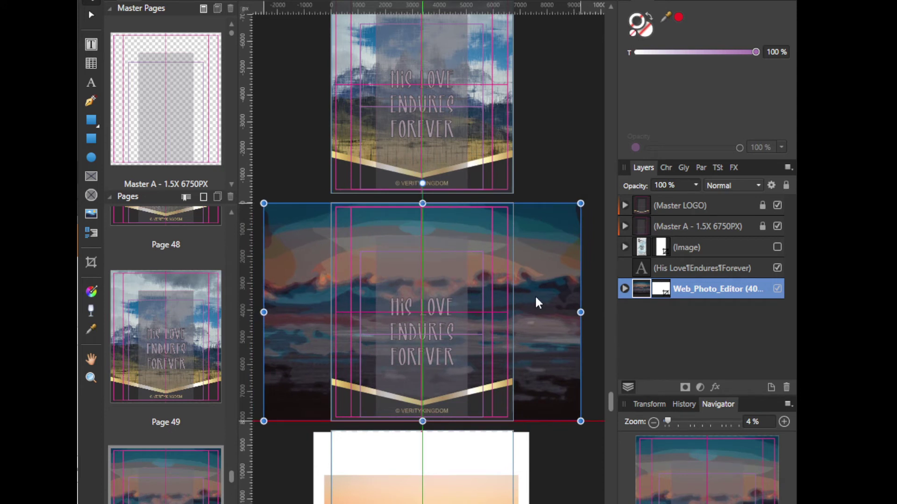
# Step: Crop the left and right sides of the dusk image to the edges of page 50
pyautogui.moveTo(535, 295)
pyautogui.mouseDown()
pyautogui.moveTo(577, 311)
pyautogui.moveTo(514, 311)
pyautogui.mouseUp()
pyautogui.press('c')
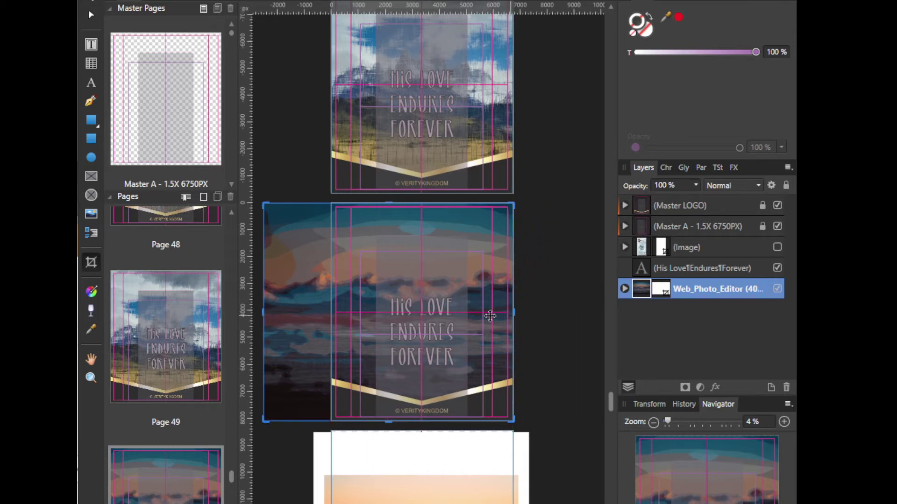
pyautogui.moveTo(264, 312); pyautogui.dragTo(333, 312)
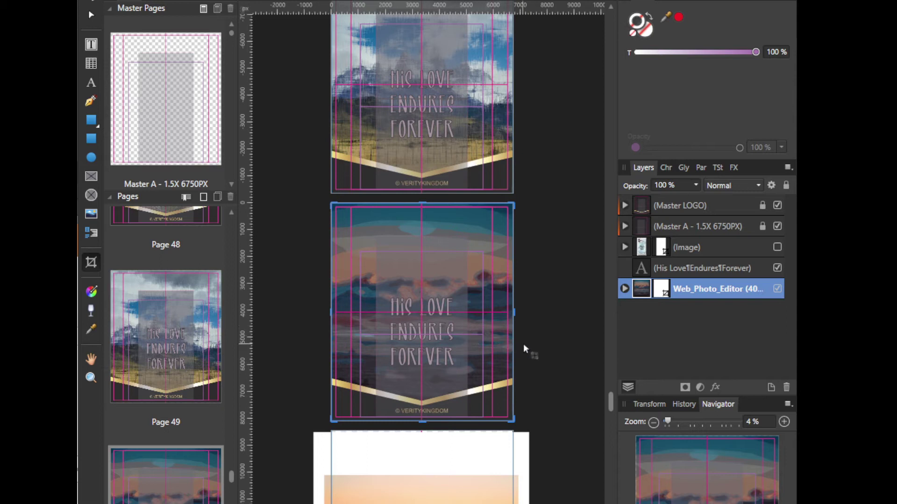
pyautogui.press('v')
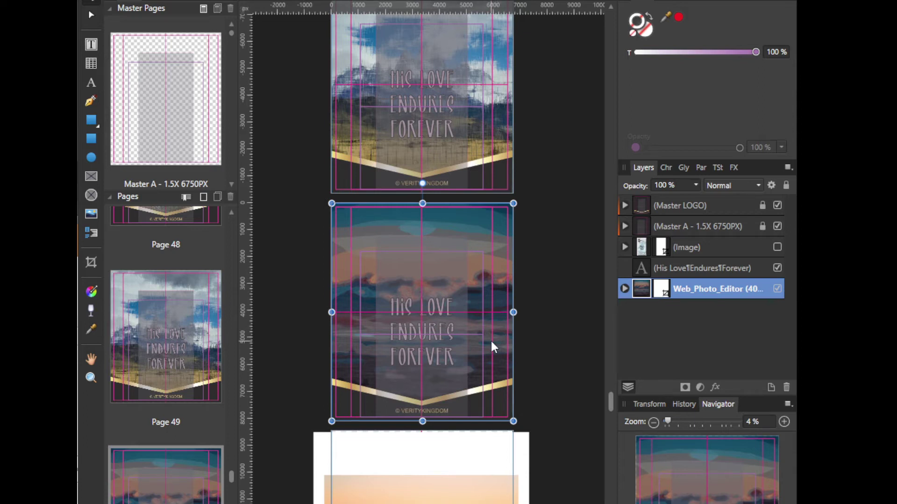
# Step: Crop the white borders off the orange sky and blue hills image on page 51
pyautogui.scroll(2, 526, 341)
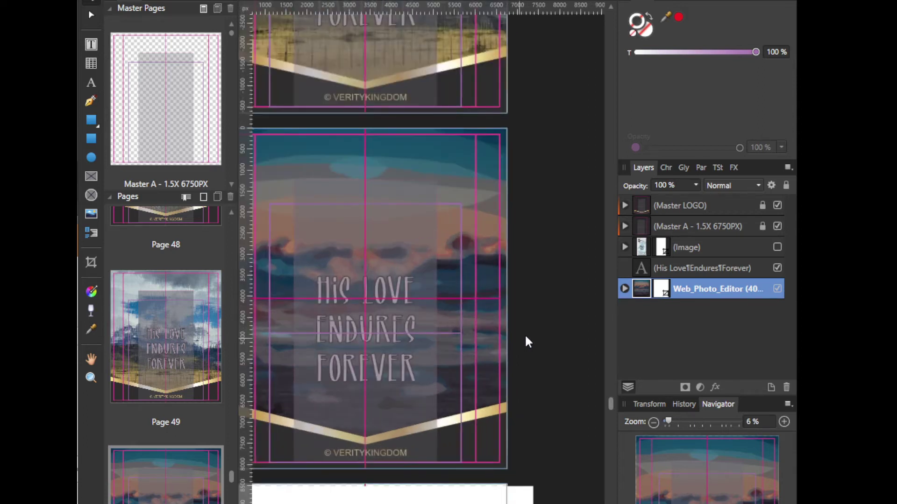
pyautogui.scroll(2, 486, 346)
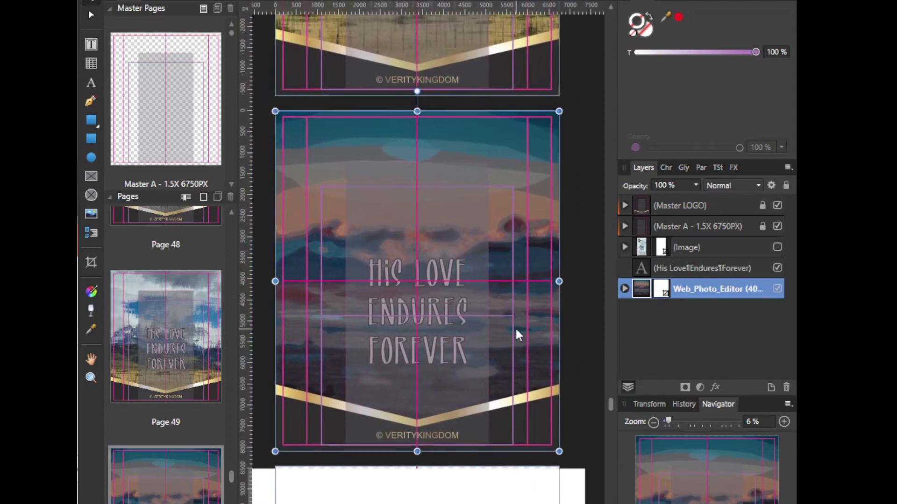
pyautogui.click(514, 316)
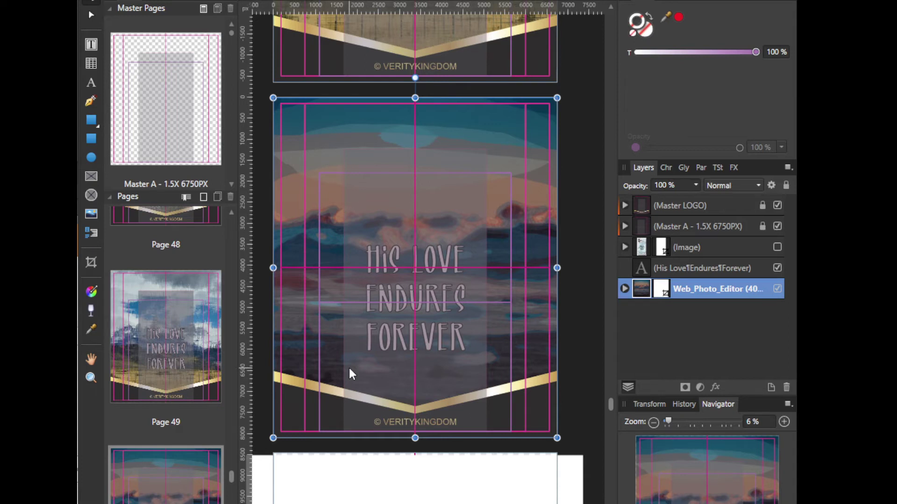
pyautogui.moveTo(349, 366); pyautogui.dragTo(363, 131)
pyautogui.click(519, 394)
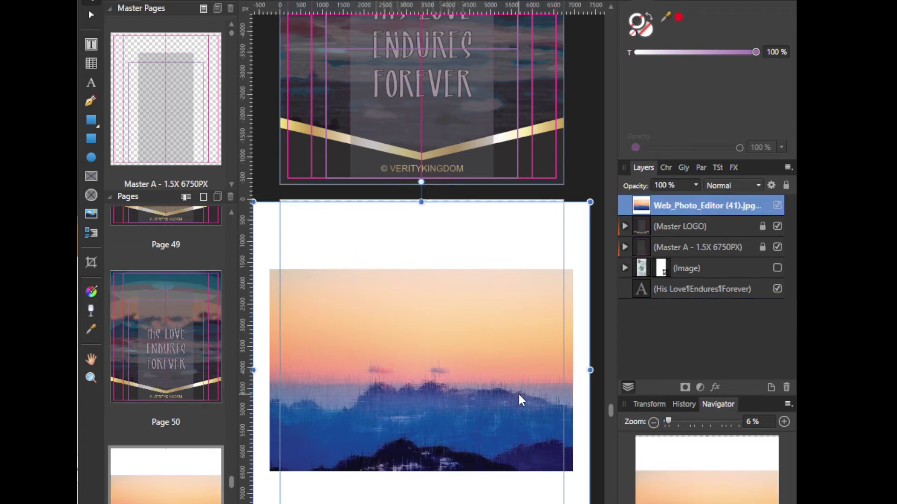
pyautogui.scroll(-1, 519, 396)
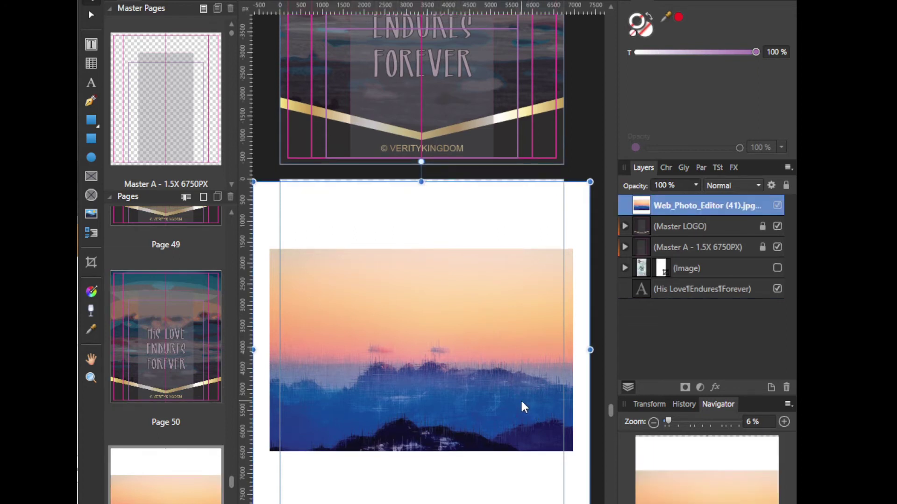
pyautogui.scroll(-1, 521, 404)
pyautogui.press('c')
pyautogui.moveTo(572, 491); pyautogui.dragTo(564, 442)
pyautogui.moveTo(306, 226); pyautogui.dragTo(317, 277)
pyautogui.press('v')
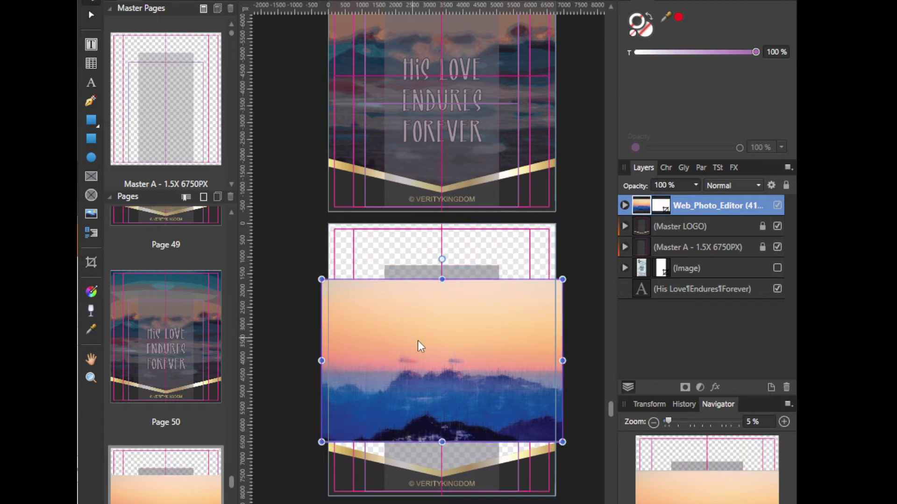
# Step: Enlarge the orange and blue image from the top of page 51 to nearly full page height, and move its layer beneath the text layer
pyautogui.moveTo(421, 344); pyautogui.dragTo(394, 295)
pyautogui.moveTo(533, 387); pyautogui.dragTo(590, 475)
pyautogui.doubleClick(710, 213)
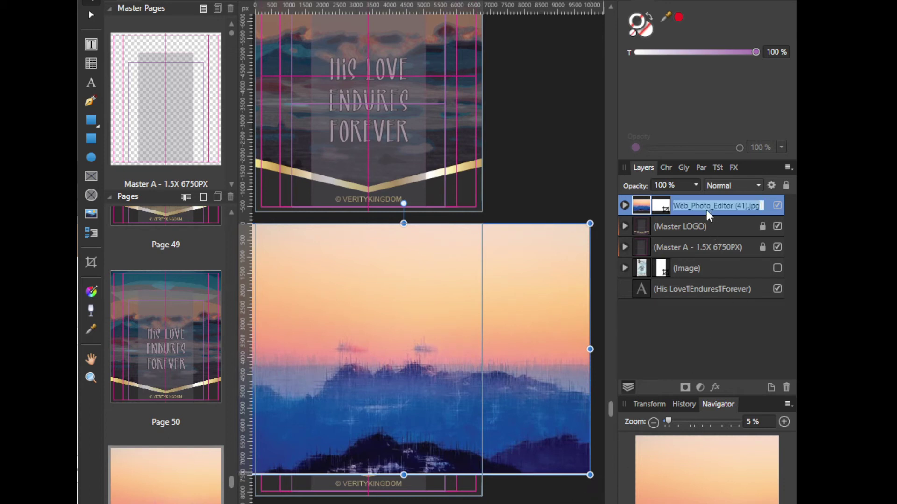
pyautogui.moveTo(702, 208); pyautogui.dragTo(651, 301)
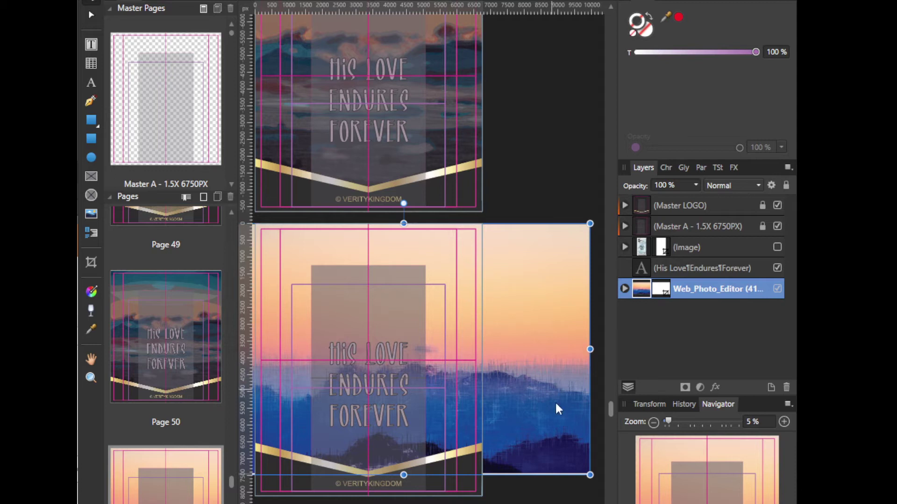
# Step: Scale the orange and blue image down slightly and shift it sideways so it overhangs both sides of page 51
pyautogui.moveTo(590, 475); pyautogui.dragTo(572, 464)
pyautogui.moveTo(514, 433); pyautogui.dragTo(507, 432)
pyautogui.hscroll(-3, 490, 406)
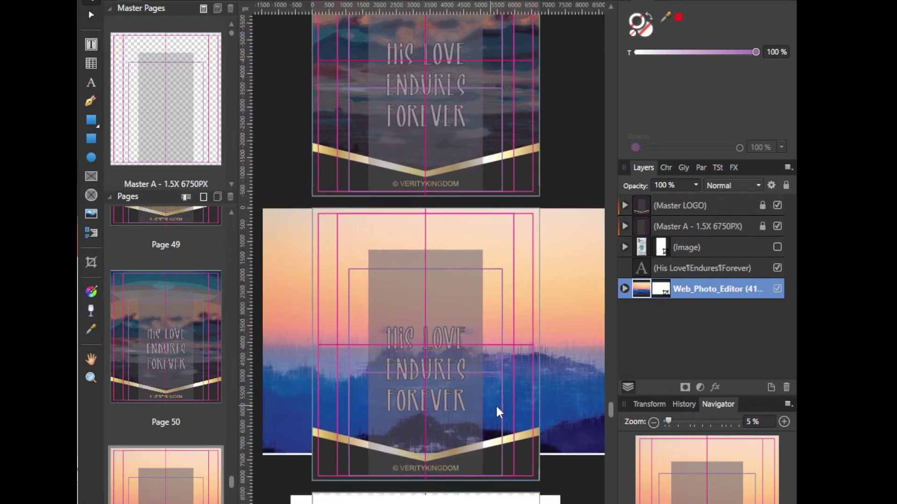
# Step: Crop the left and right sides of the orange and blue image to the edges of page 51
pyautogui.press('c')
pyautogui.moveTo(268, 331); pyautogui.dragTo(320, 331)
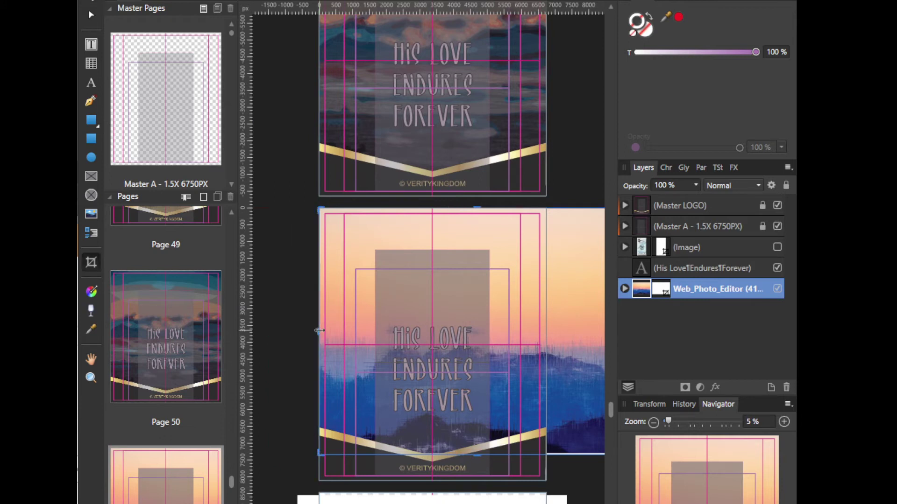
pyautogui.hscroll(3, 477, 343)
pyautogui.hscroll(2, 397, 341)
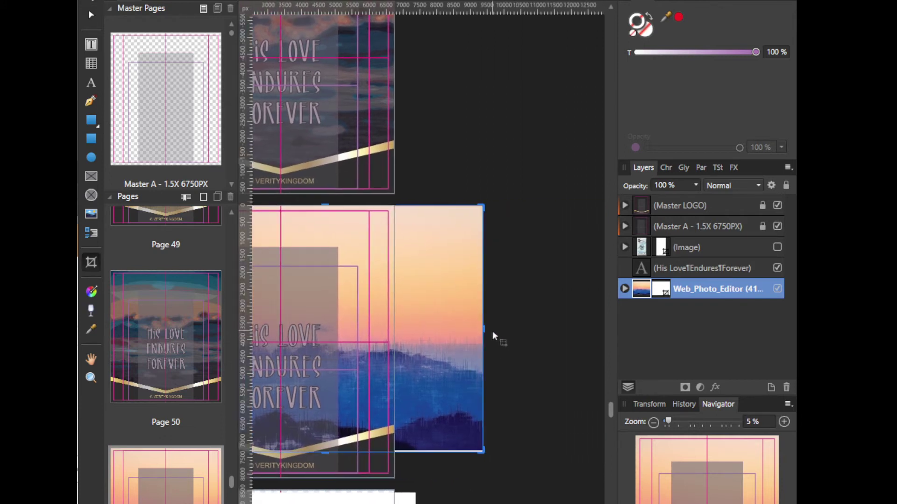
pyautogui.moveTo(485, 330); pyautogui.dragTo(480, 160)
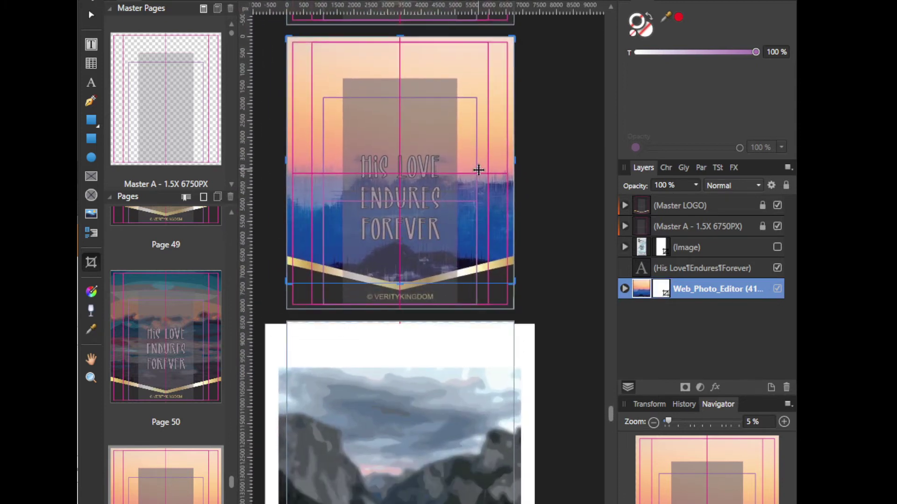
# Step: Crop the white borders off the grey cloudy valley image on page 52
pyautogui.scroll(-5, 485, 187)
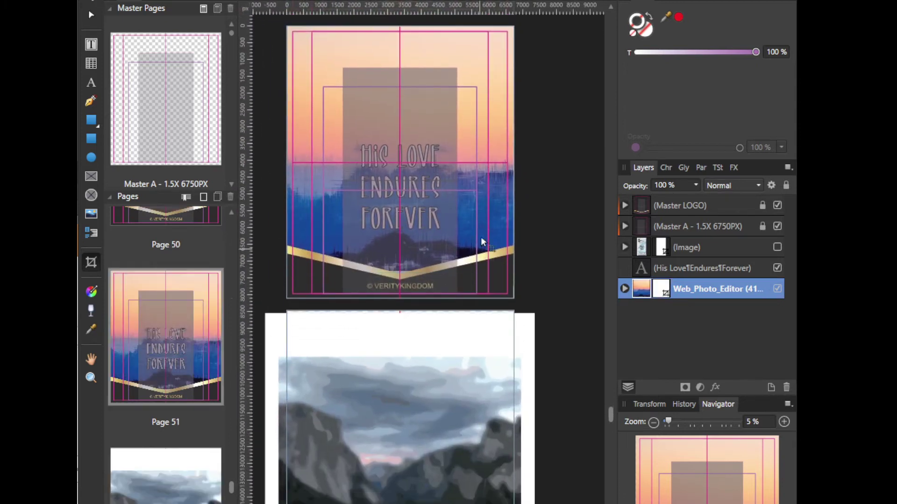
pyautogui.scroll(-1, 485, 149)
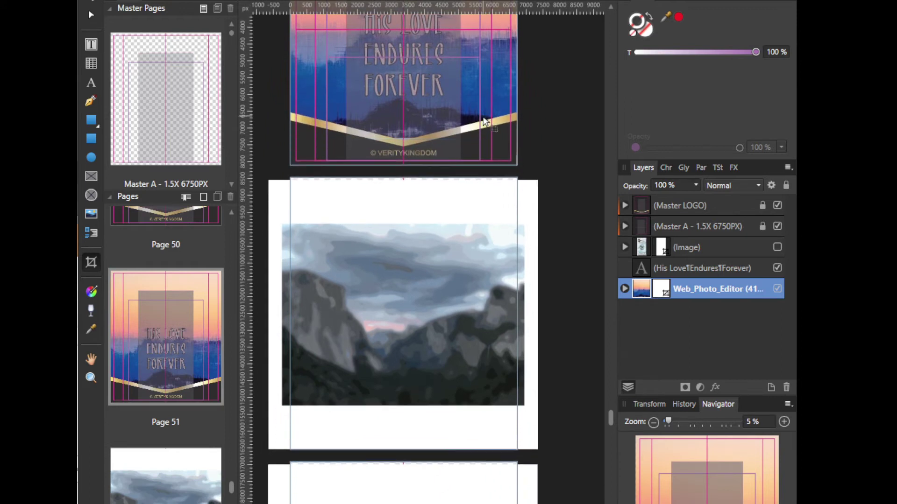
pyautogui.click(481, 215)
pyautogui.moveTo(540, 180); pyautogui.dragTo(523, 224)
pyautogui.moveTo(269, 449); pyautogui.dragTo(283, 406)
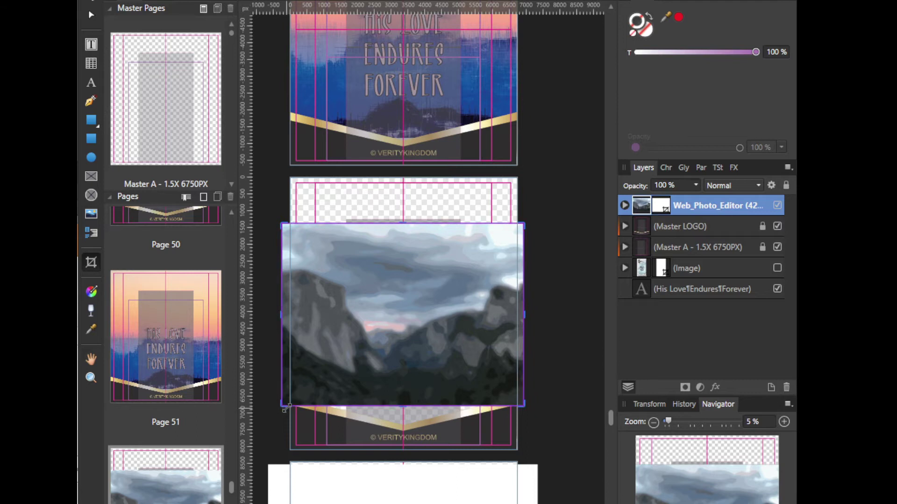
# Step: Enlarge the grey valley image from the top of page 52 to nearly full page height, and move its layer beneath the text layer
pyautogui.moveTo(398, 376); pyautogui.dragTo(410, 322)
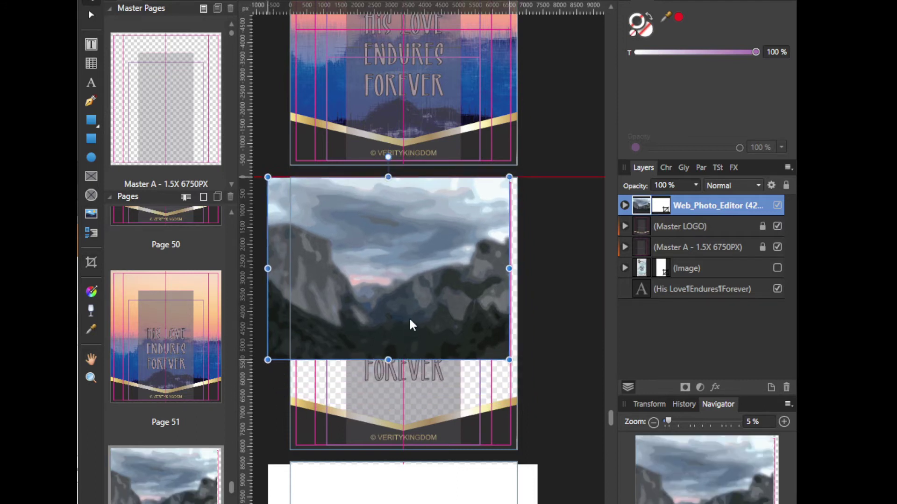
pyautogui.moveTo(509, 360); pyautogui.dragTo(576, 435)
pyautogui.moveTo(691, 205); pyautogui.dragTo(654, 302)
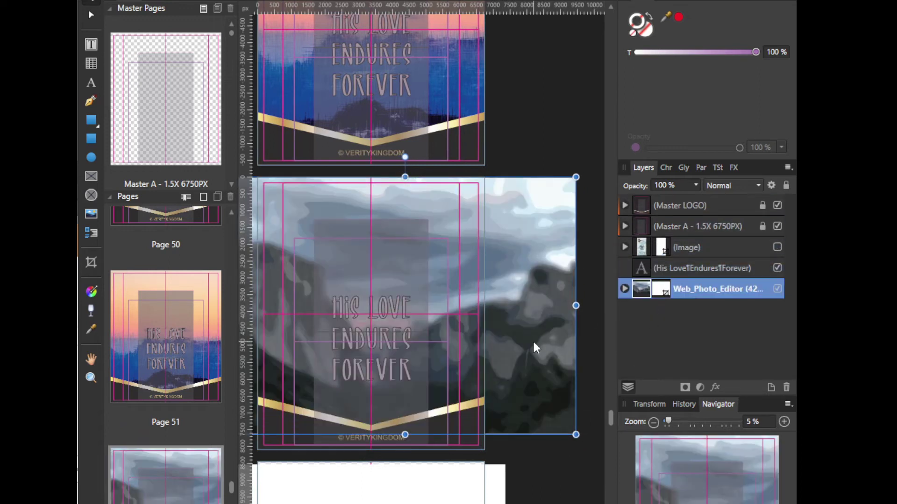
# Step: Try aligning the grey valley image with the left edge of page 52 and cropping its right side to the page edge
pyautogui.moveTo(533, 341); pyautogui.dragTo(560, 342)
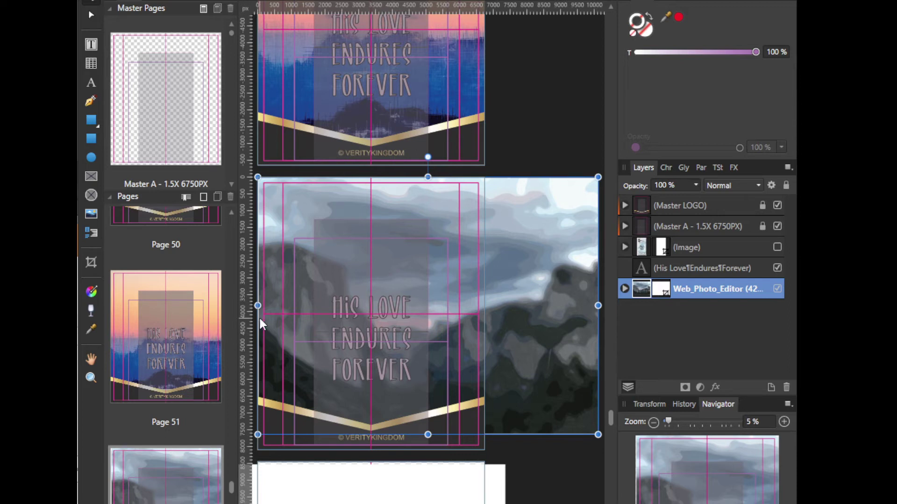
pyautogui.press('c')
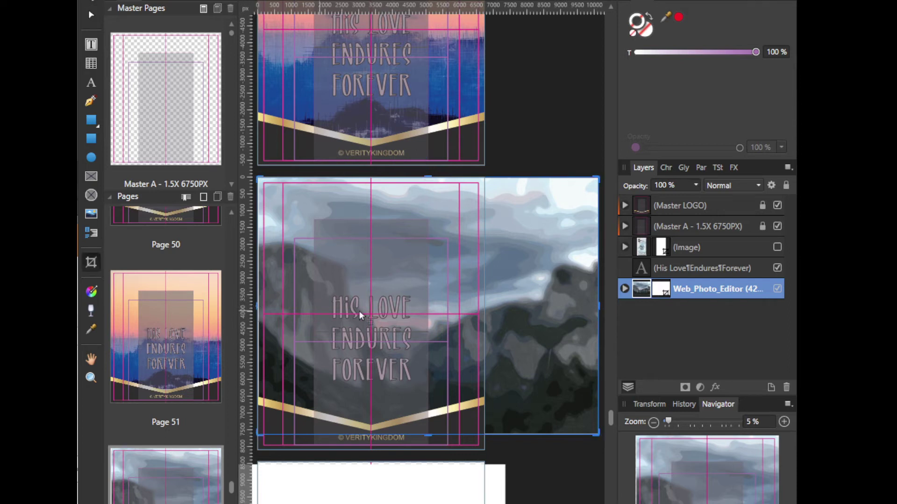
pyautogui.moveTo(597, 307); pyautogui.dragTo(485, 307)
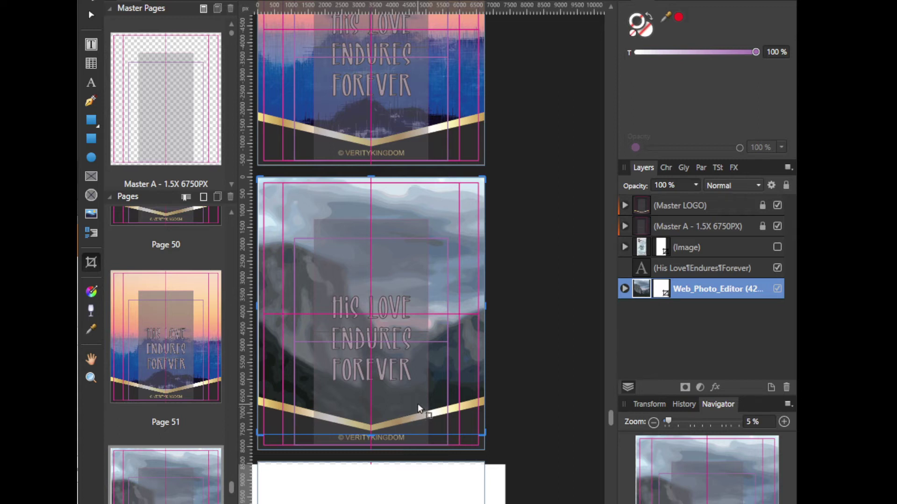
# Step: Shift the grey valley image slightly left on page 52 and recrop both sides to the page edges
pyautogui.moveTo(485, 305)
pyautogui.mouseDown()
pyautogui.moveTo(545, 305)
pyautogui.moveTo(496, 317)
pyautogui.mouseUp()
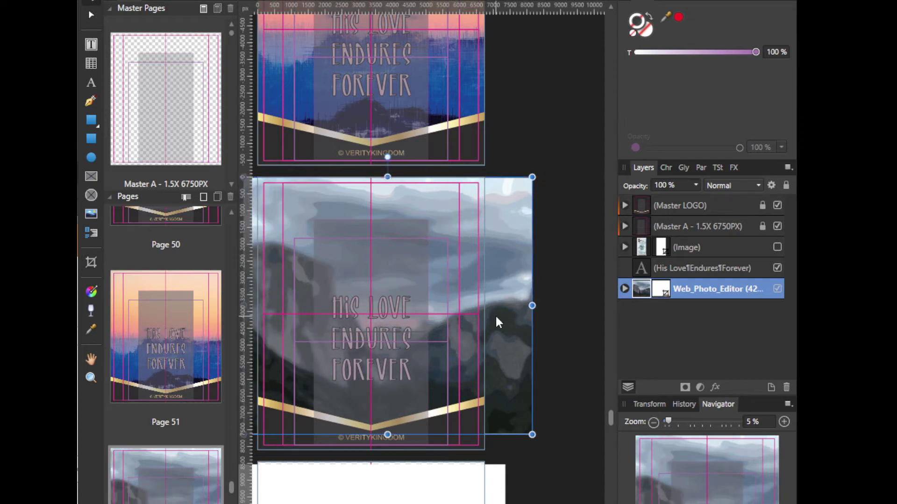
pyautogui.moveTo(499, 333); pyautogui.dragTo(530, 320)
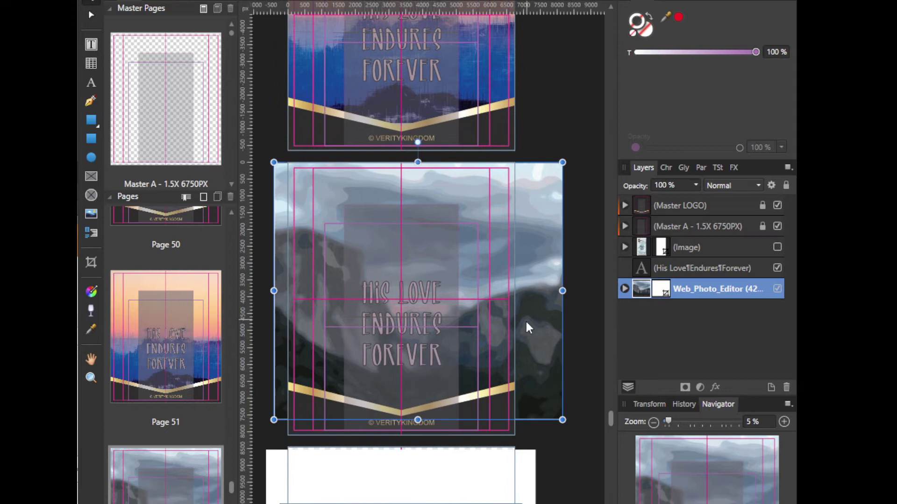
pyautogui.press('c')
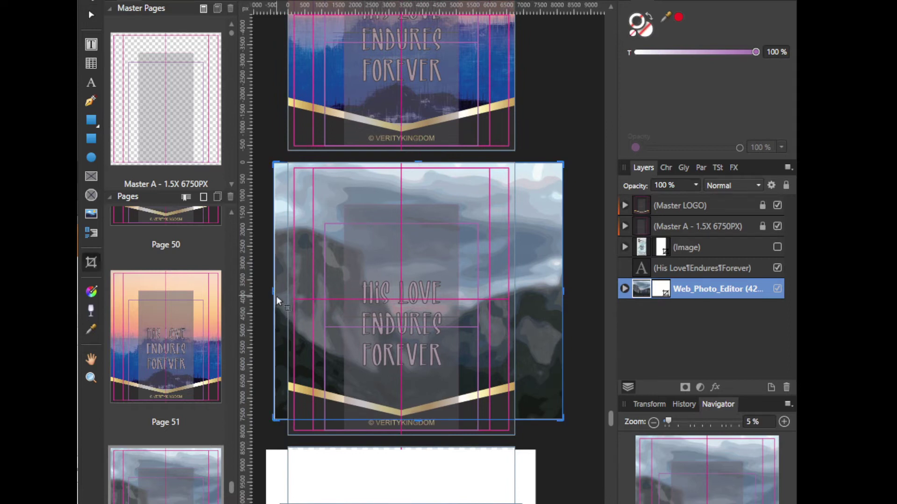
pyautogui.moveTo(274, 291); pyautogui.dragTo(288, 291)
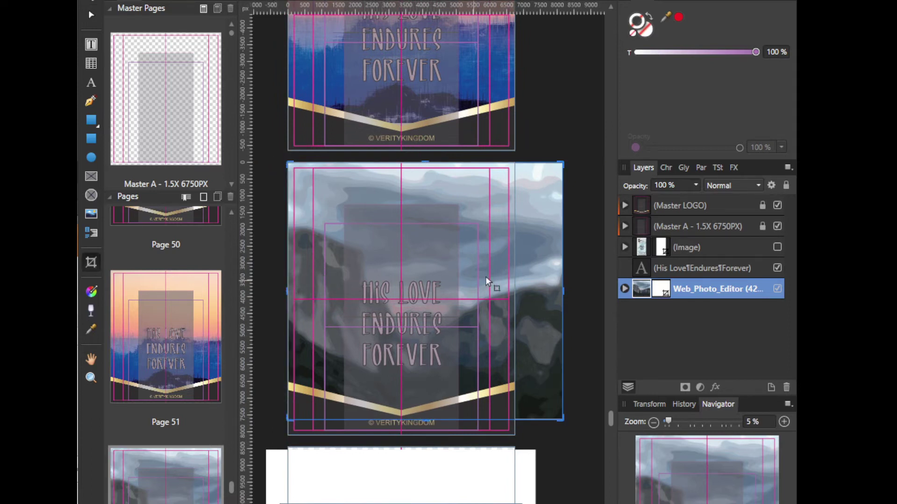
pyautogui.moveTo(562, 291); pyautogui.dragTo(515, 291)
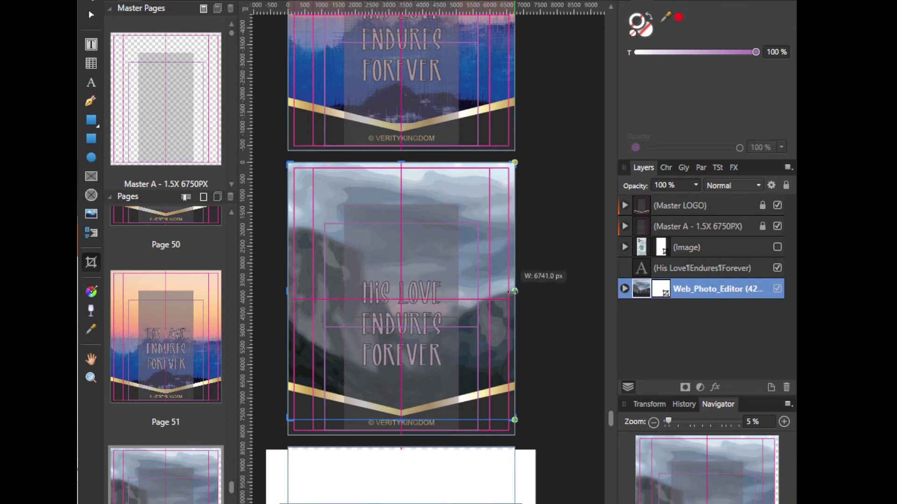
# Step: Crop the white borders off the blue snowy mountain image on page 53
pyautogui.click(433, 490)
pyautogui.scroll(-5, 422, 286)
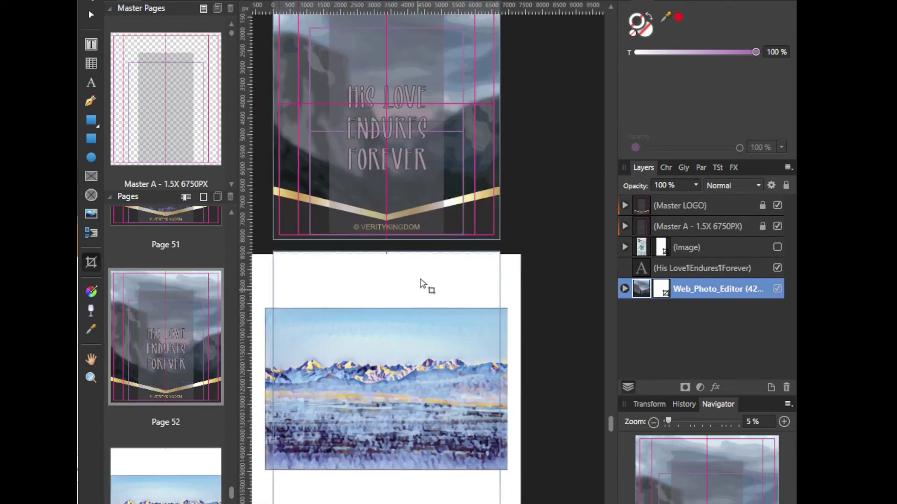
pyautogui.hotkey('ctrl', 'v')
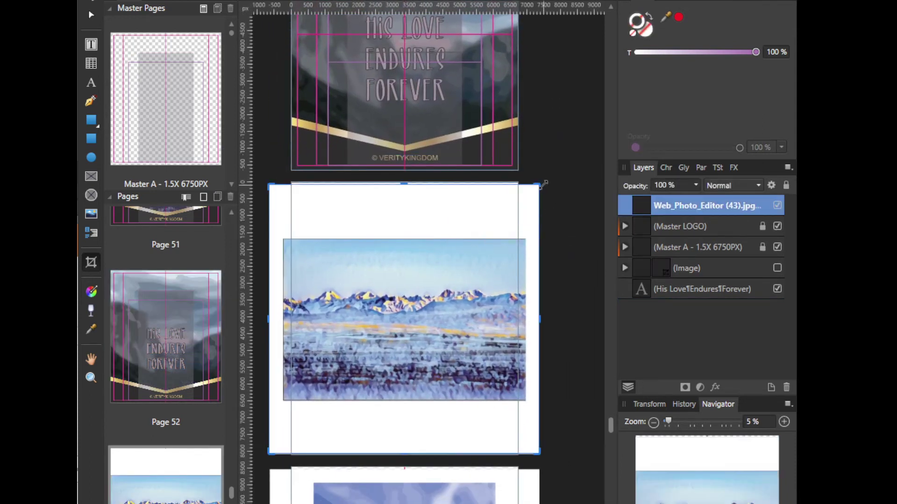
pyautogui.moveTo(538, 185); pyautogui.dragTo(525, 240)
pyautogui.moveTo(268, 456); pyautogui.dragTo(283, 400)
pyautogui.press('v')
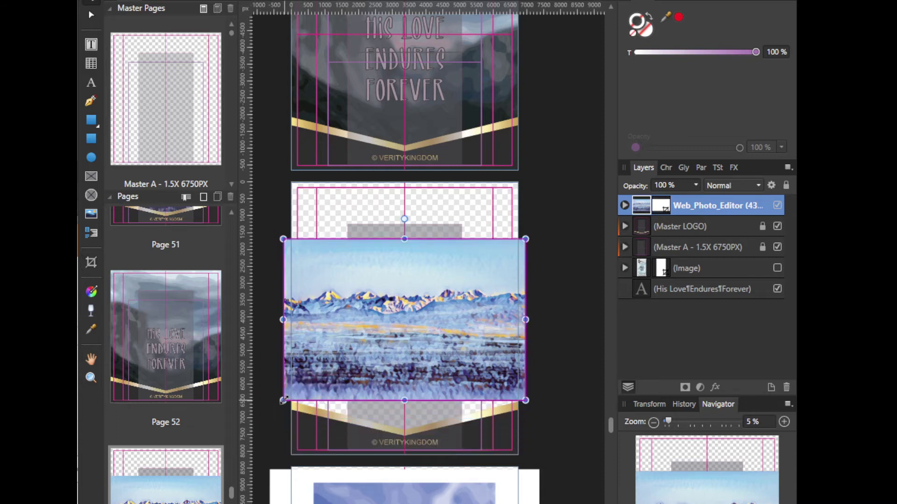
# Step: Align the snowy mountain image with the top of page 53, enlarge it to nearly page height, and move its layer beneath the text layer
pyautogui.moveTo(389, 358); pyautogui.dragTo(373, 298)
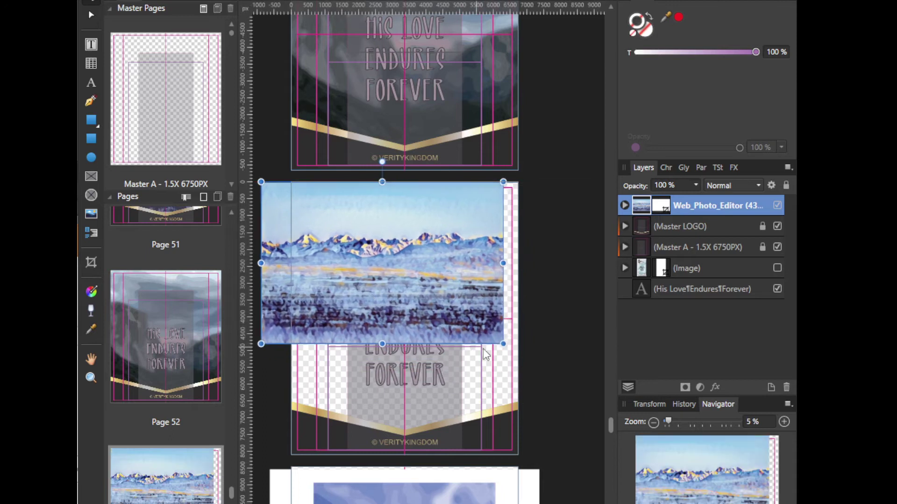
pyautogui.moveTo(506, 344); pyautogui.dragTo(512, 442)
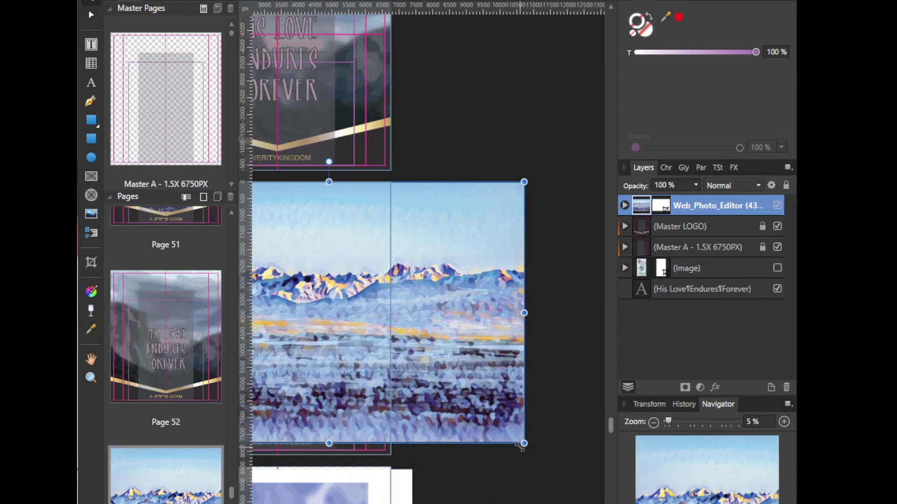
pyautogui.moveTo(683, 212); pyautogui.dragTo(628, 298)
# Step: Reposition the snowy mountain image across page 53, enlarge it to the full page height, and shift it slightly left
pyautogui.hscroll(-3, 425, 368)
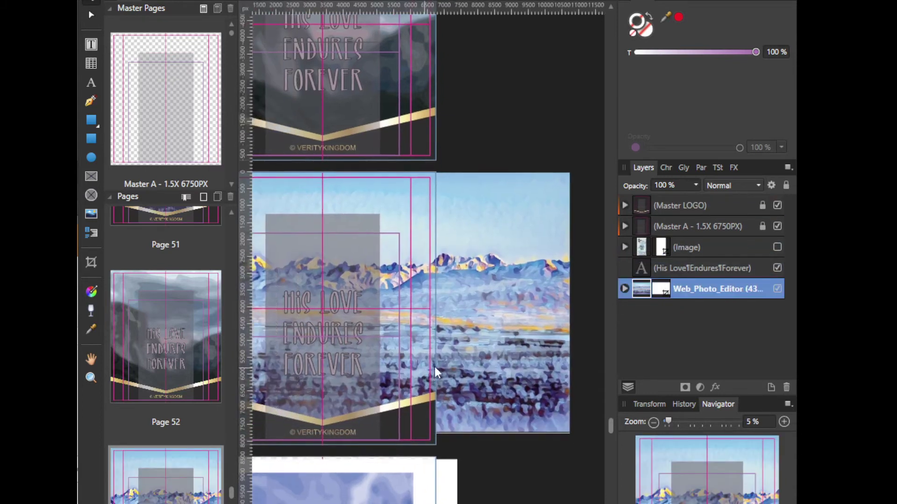
pyautogui.moveTo(415, 310); pyautogui.dragTo(472, 305)
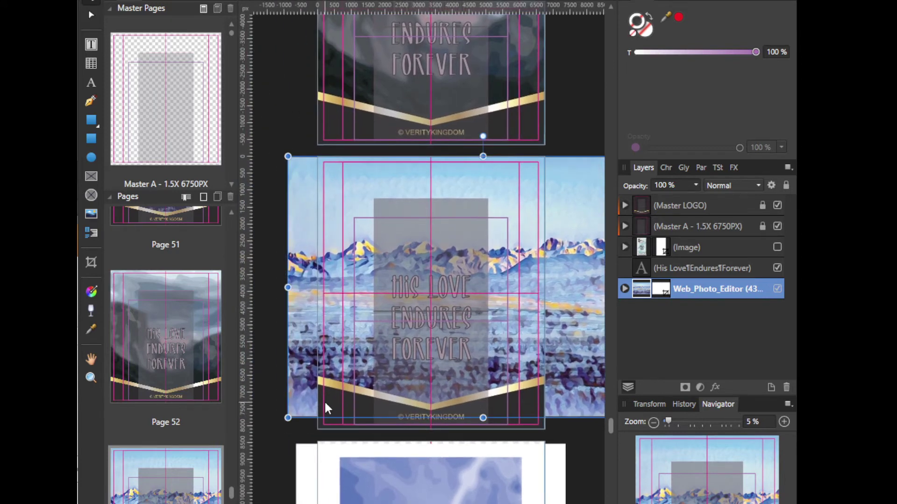
pyautogui.moveTo(287, 417); pyautogui.dragTo(269, 429)
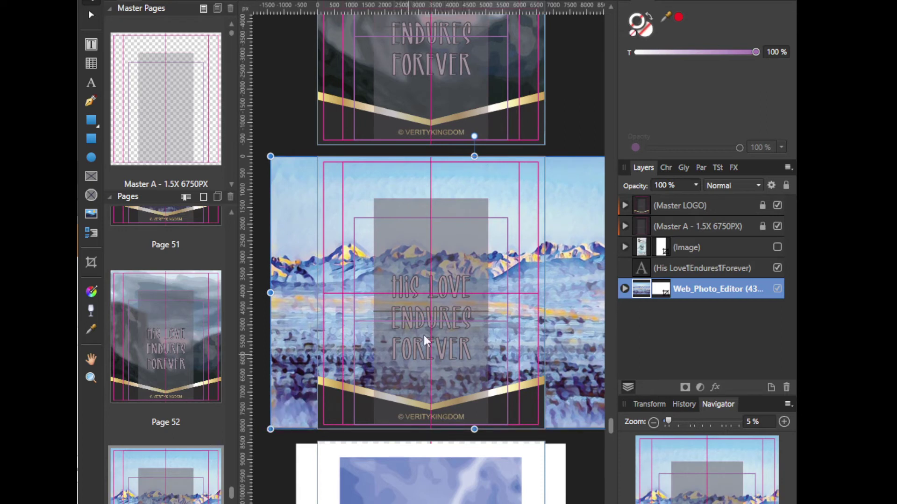
pyautogui.moveTo(541, 250); pyautogui.dragTo(531, 251)
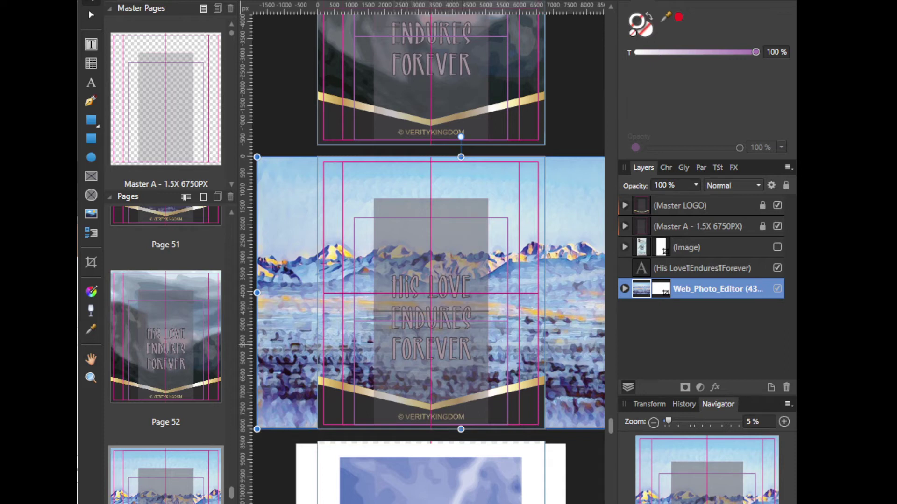
# Step: Crop the left and right sides of the snowy mountain image to the edges of page 53
pyautogui.press('c')
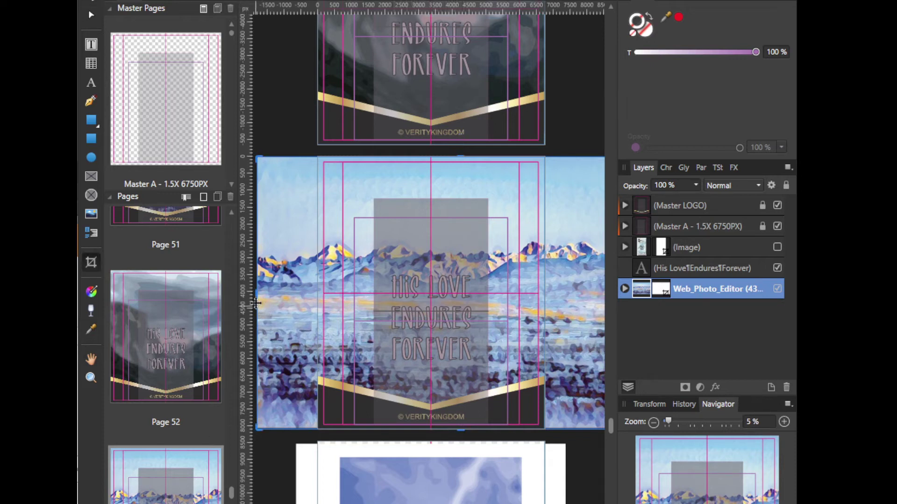
pyautogui.moveTo(255, 302); pyautogui.dragTo(318, 301)
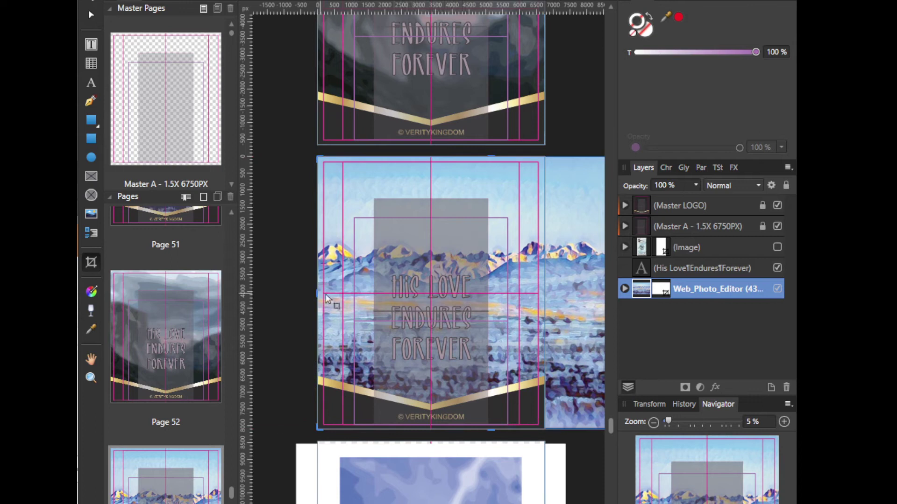
pyautogui.hscroll(3, 454, 295)
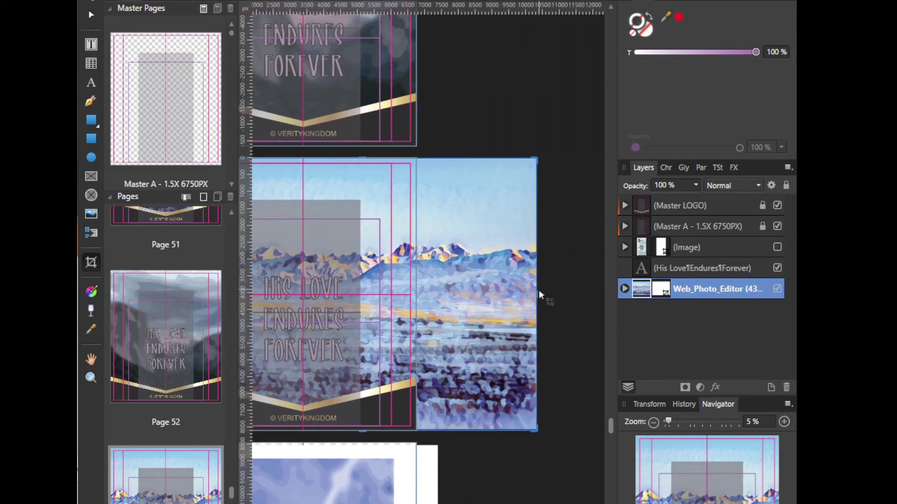
pyautogui.moveTo(537, 290); pyautogui.dragTo(416, 290)
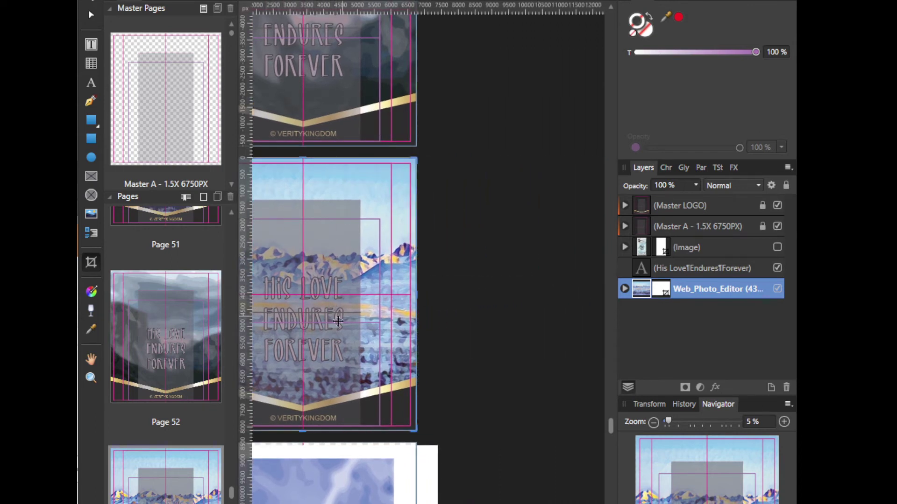
# Step: Crop the white borders off the blue abstract image on page 54 and deselect it
pyautogui.moveTo(338, 321); pyautogui.dragTo(443, 68)
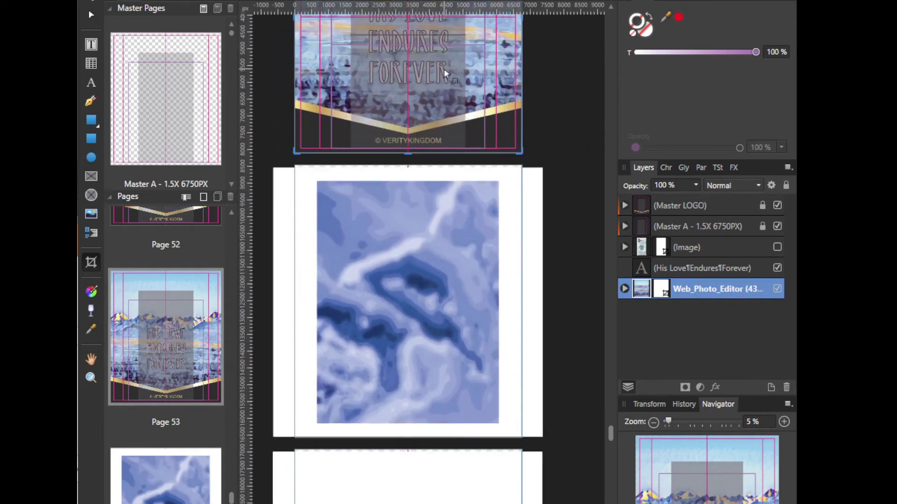
pyautogui.click(507, 217)
pyautogui.moveTo(542, 170); pyautogui.dragTo(499, 183)
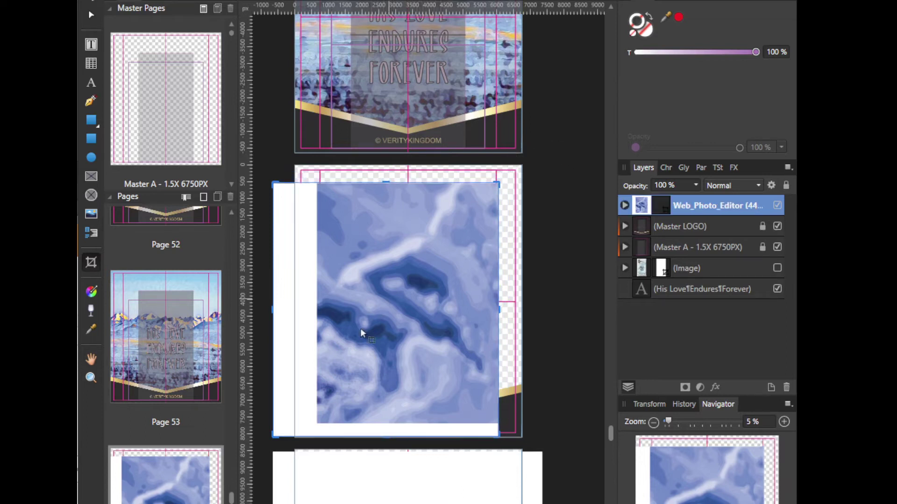
pyautogui.moveTo(275, 436); pyautogui.dragTo(321, 422)
pyautogui.hotkey('ctrl', 'd')
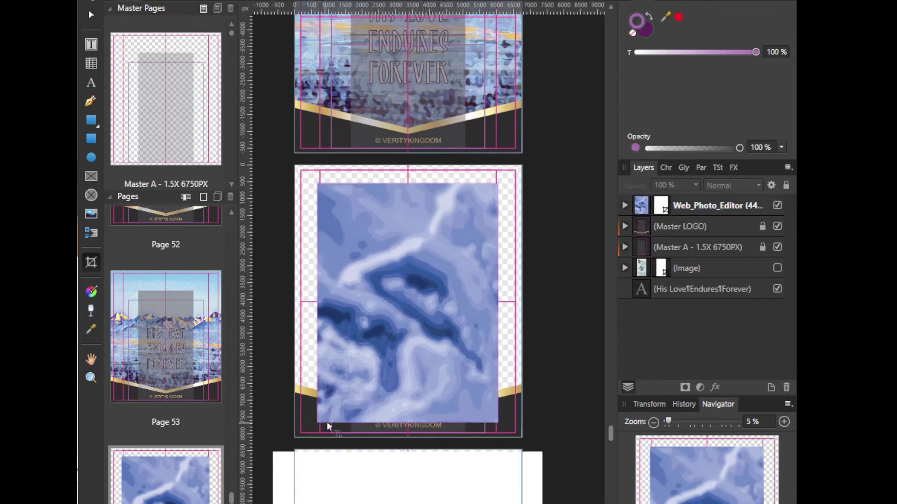
# Step: Enlarge the blue abstract image from the top-left corner of page 54 to full page width, and move its layer beneath the text layer
pyautogui.click(404, 384)
pyautogui.press('v')
pyautogui.moveTo(416, 393); pyautogui.dragTo(397, 379)
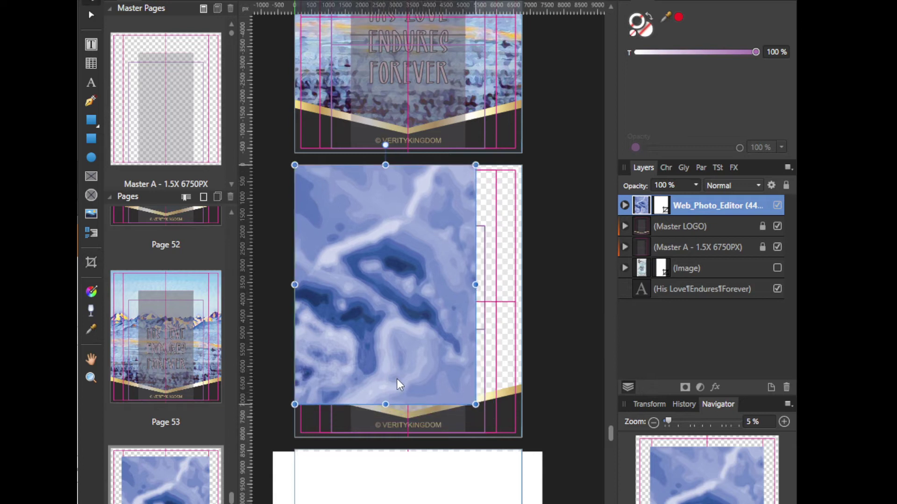
pyautogui.moveTo(475, 404); pyautogui.dragTo(527, 463)
pyautogui.moveTo(682, 219); pyautogui.dragTo(625, 298)
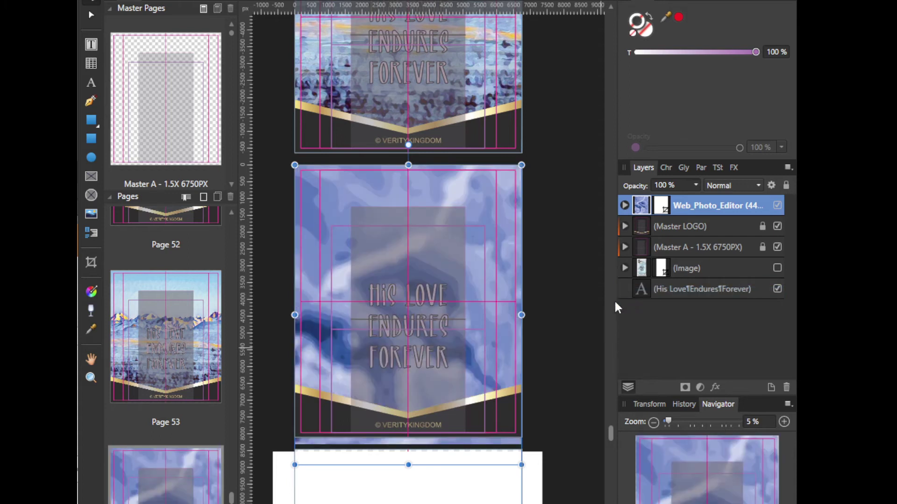
# Step: Shift the blue abstract image up to the bottom edge of page 54 and crop its overhanging top to the page edge
pyautogui.moveTo(492, 339); pyautogui.dragTo(492, 312)
pyautogui.press('c')
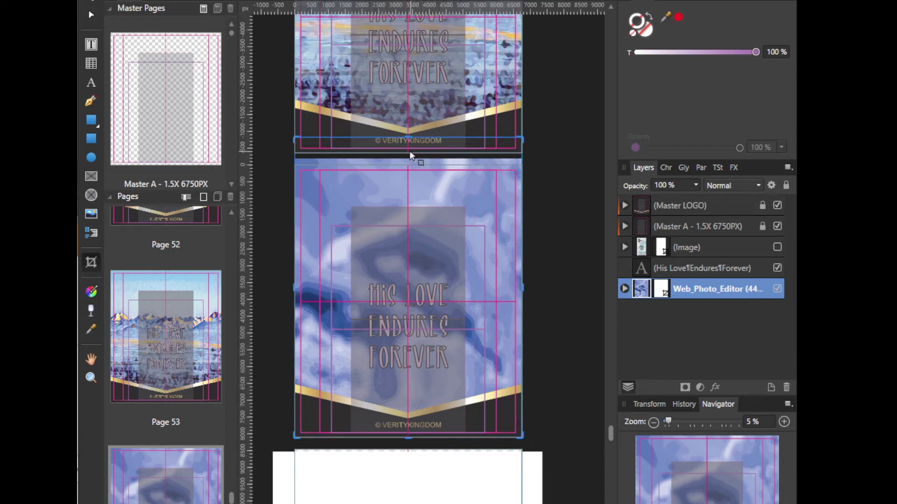
pyautogui.moveTo(408, 140); pyautogui.dragTo(409, 166)
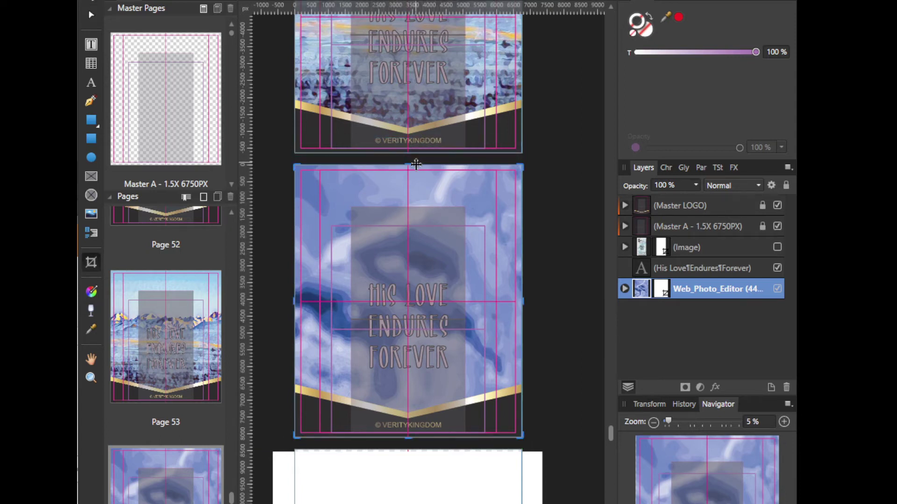
# Step: Crop the white borders off the misty green mountain image on page 55
pyautogui.moveTo(484, 326); pyautogui.dragTo(487, 31)
pyautogui.click(512, 237)
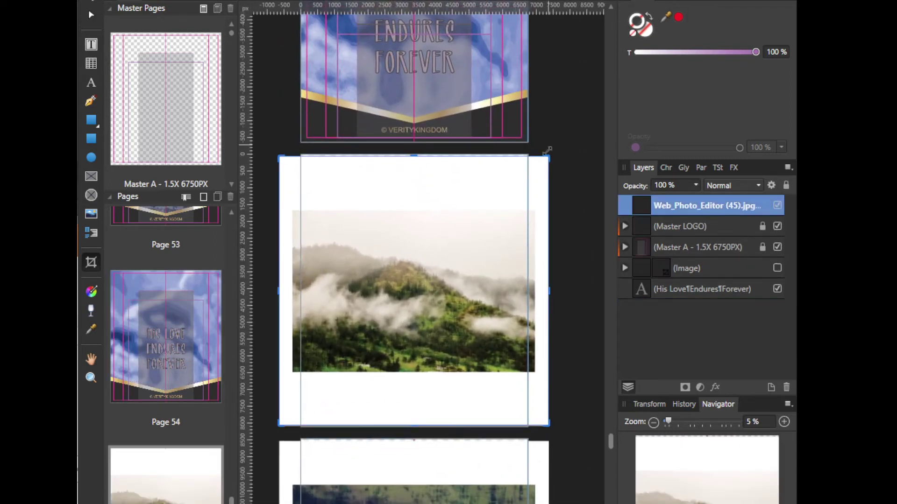
pyautogui.moveTo(540, 156); pyautogui.dragTo(534, 213)
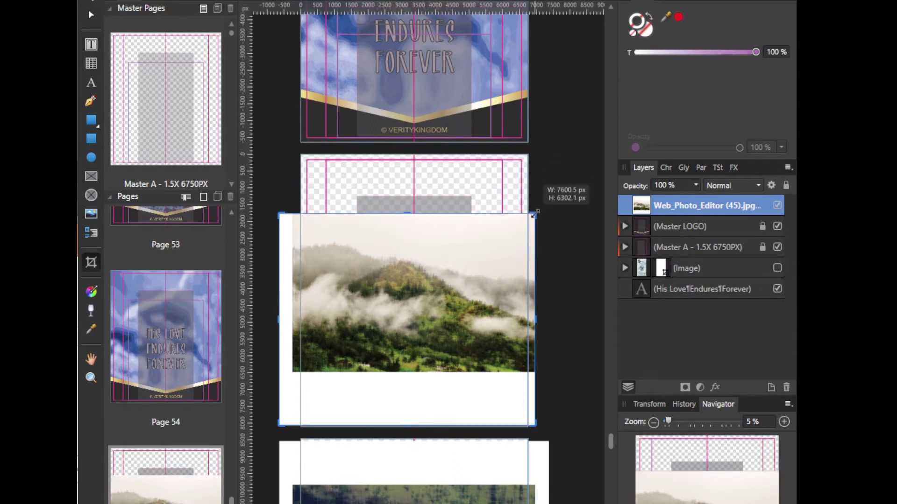
pyautogui.moveTo(279, 425); pyautogui.dragTo(290, 372)
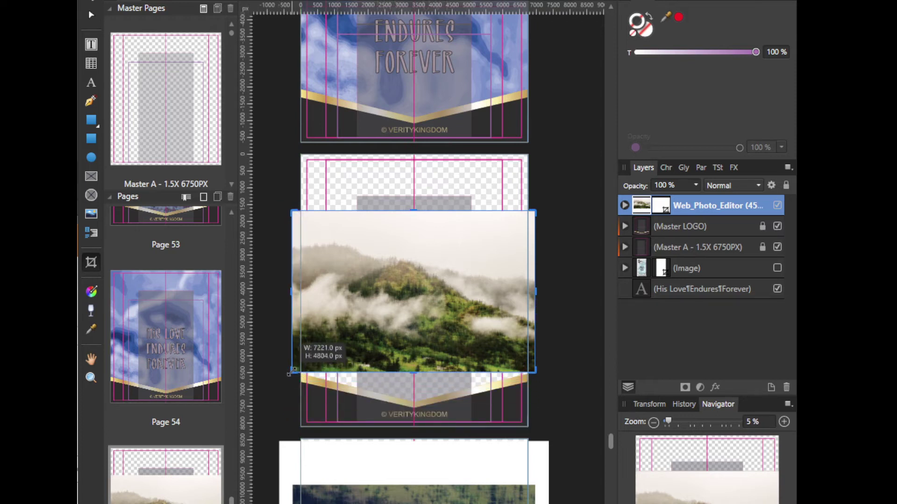
pyautogui.moveTo(290, 372); pyautogui.dragTo(290, 372)
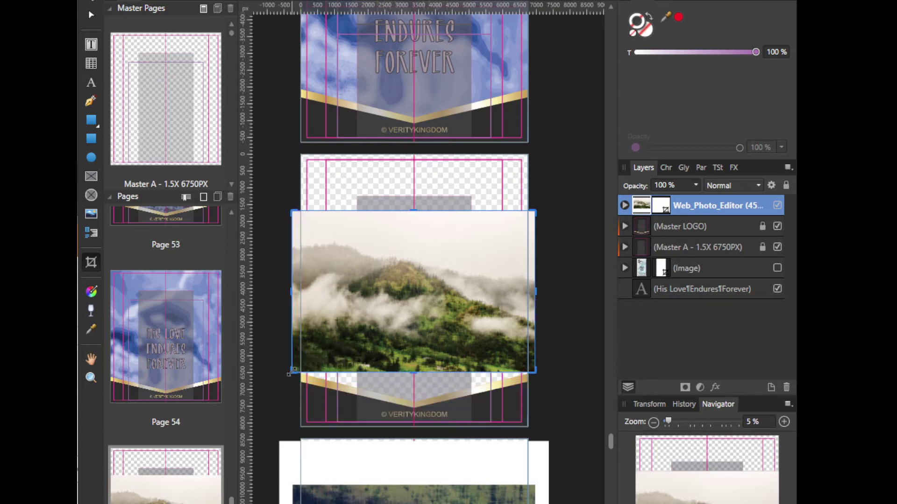
# Step: Enlarge the misty mountain image from the top of page 55 to nearly full page height, and move its layer beneath the text layer
pyautogui.press('v')
pyautogui.moveTo(405, 295); pyautogui.dragTo(388, 237)
pyautogui.moveTo(518, 315); pyautogui.dragTo(590, 458)
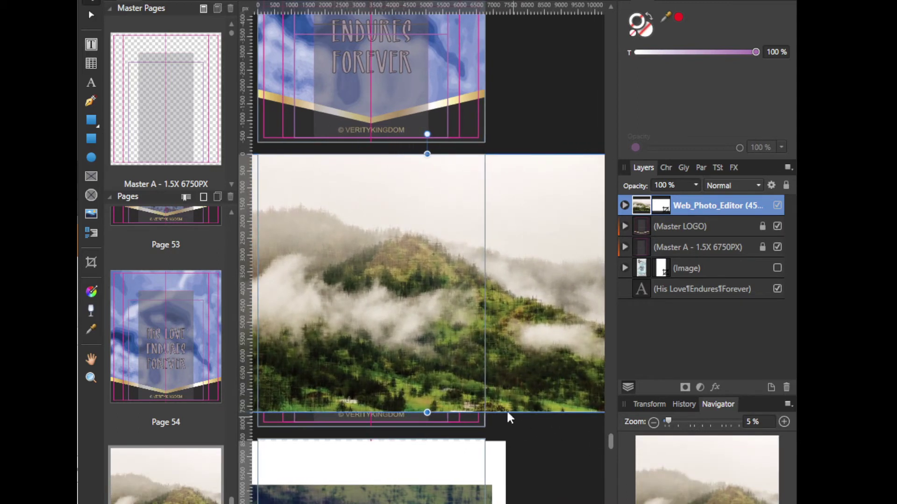
pyautogui.moveTo(480, 349); pyautogui.dragTo(539, 313)
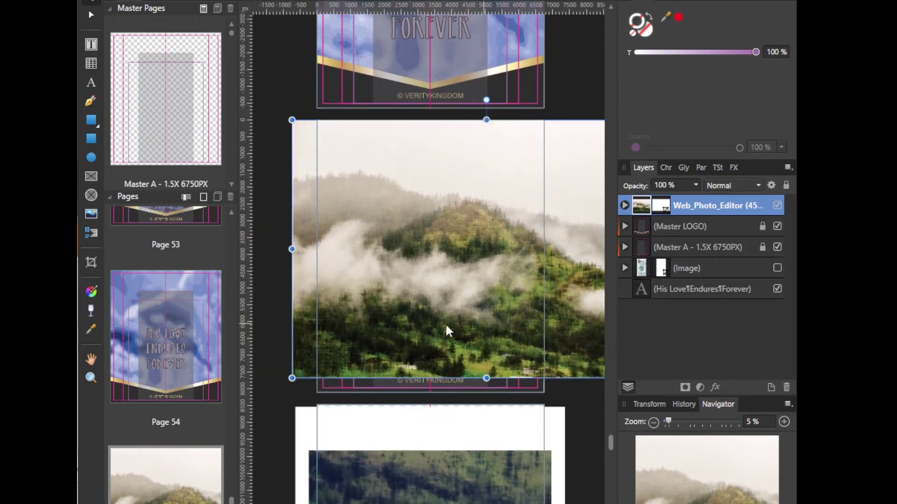
pyautogui.moveTo(689, 211); pyautogui.dragTo(635, 301)
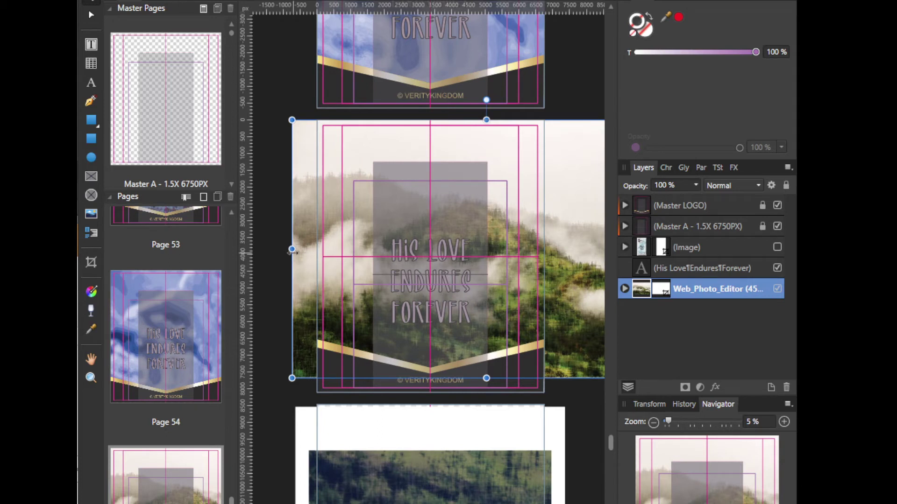
# Step: Crop both sides of the misty mountain image to the left and right edges of page 55
pyautogui.press('c')
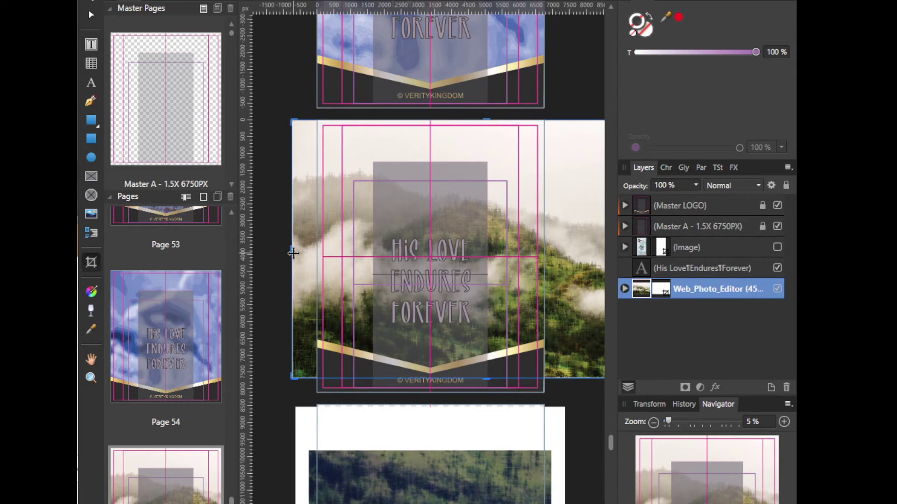
pyautogui.moveTo(293, 249); pyautogui.dragTo(318, 249)
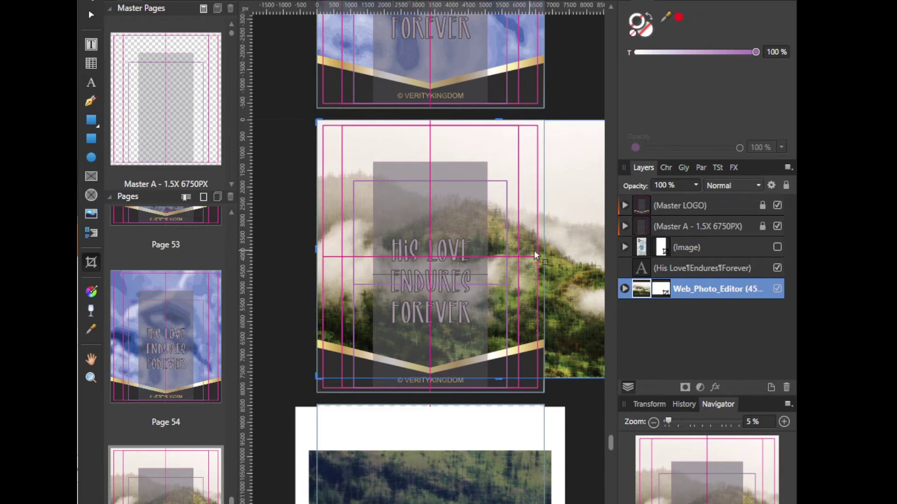
pyautogui.hscroll(5, 562, 251)
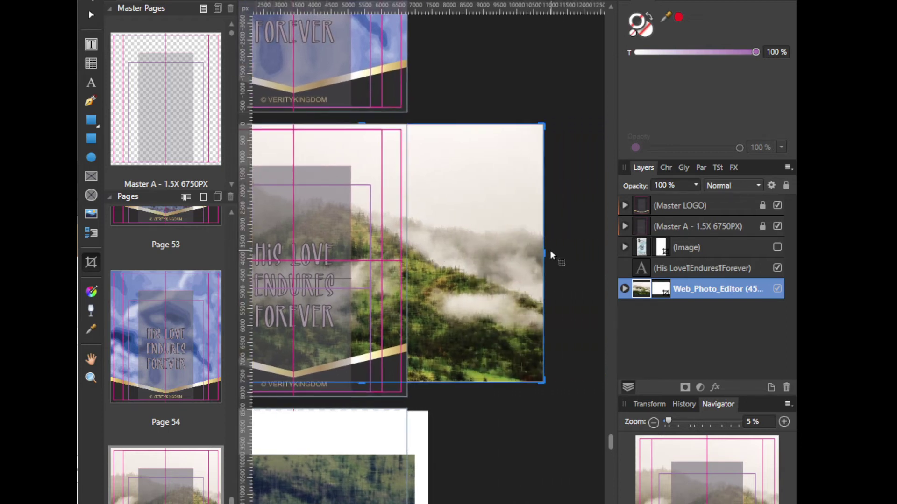
pyautogui.moveTo(544, 251); pyautogui.dragTo(408, 254)
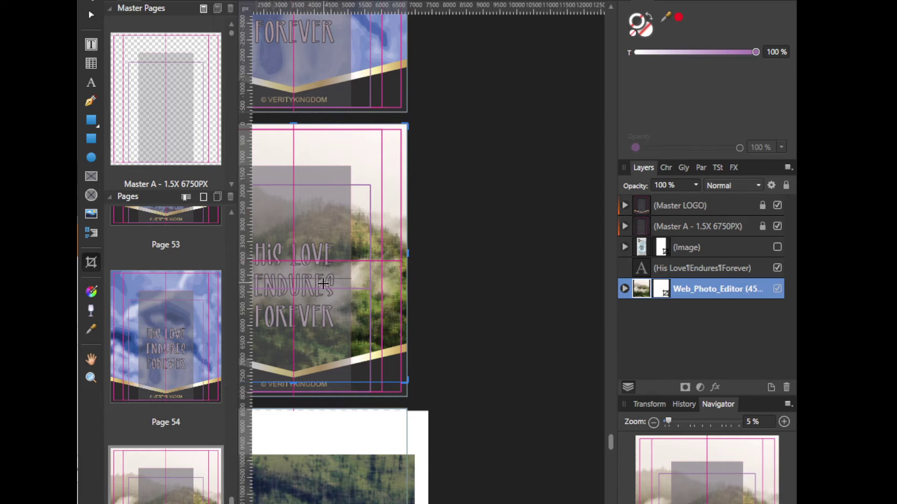
# Step: Crop the white borders off the red poppy field image on page 56
pyautogui.moveTo(329, 285); pyautogui.dragTo(414, 154)
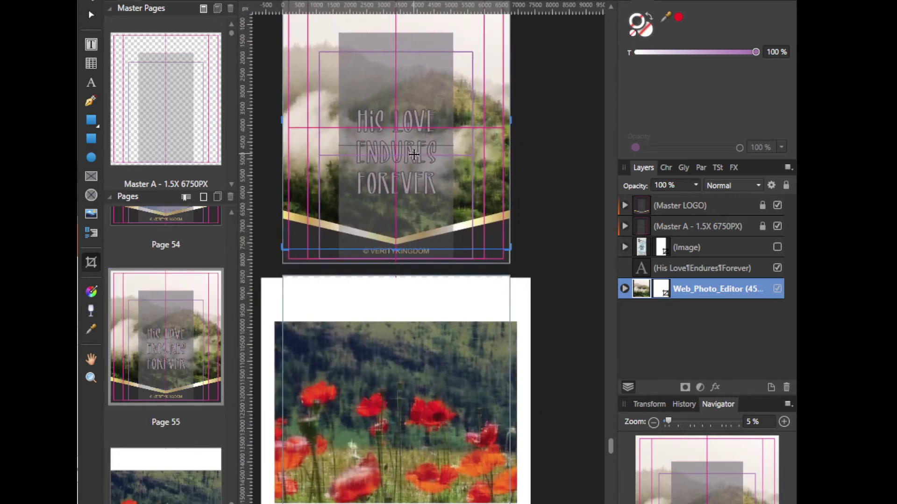
pyautogui.moveTo(419, 432); pyautogui.dragTo(428, 302)
pyautogui.click(429, 301)
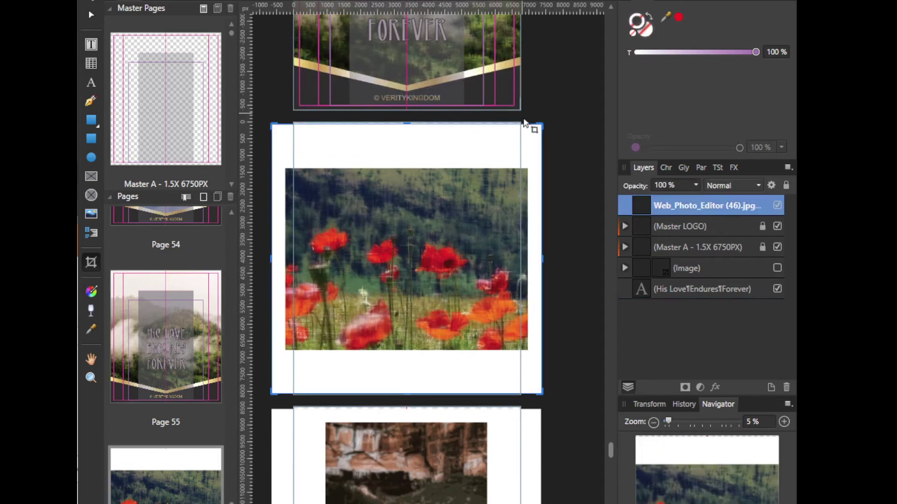
pyautogui.moveTo(539, 134); pyautogui.dragTo(528, 171)
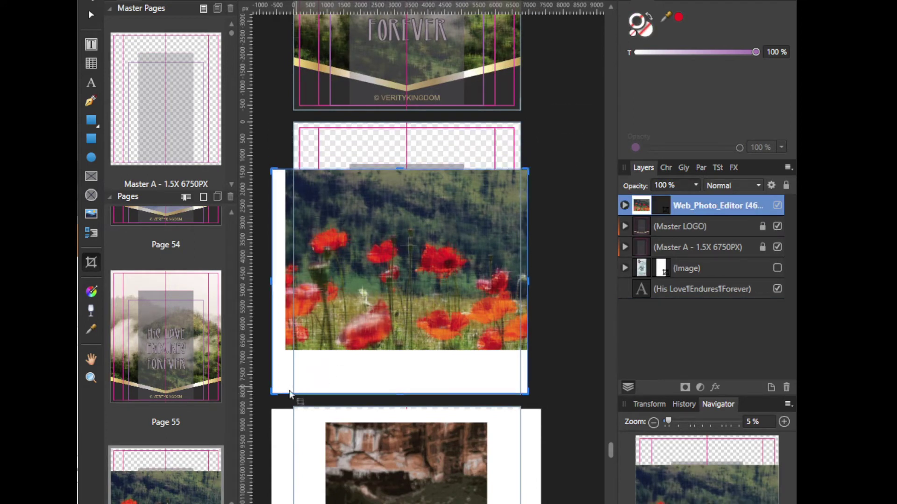
pyautogui.moveTo(273, 393); pyautogui.dragTo(288, 348)
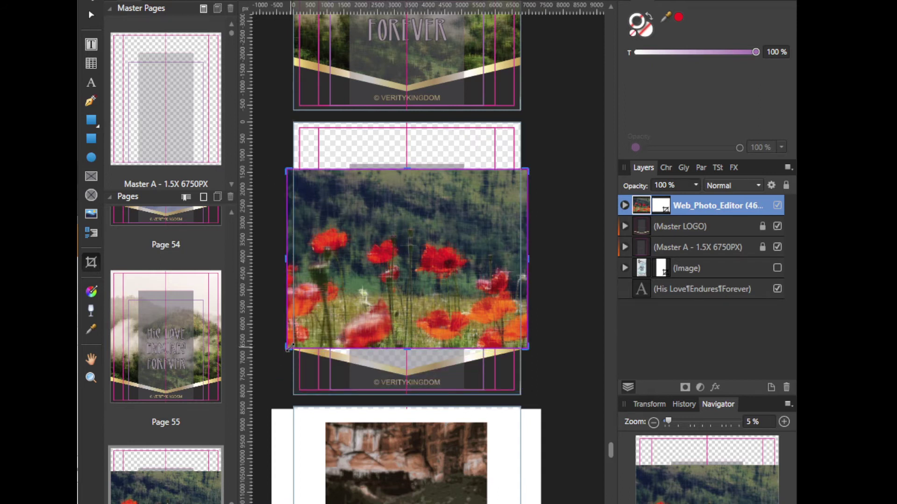
pyautogui.press('Escape')
# Step: Enlarge the poppy image from the top of page 56 to nearly full page height, and move its layer beneath the text layer
pyautogui.click(434, 243)
pyautogui.moveTo(435, 243); pyautogui.dragTo(414, 198)
pyautogui.moveTo(508, 301); pyautogui.dragTo(582, 374)
pyautogui.moveTo(692, 205); pyautogui.dragTo(629, 298)
# Step: Shift the poppy image left so it extends past both side edges of page 56
pyautogui.moveTo(513, 296)
pyautogui.mouseDown()
pyautogui.moveTo(446, 296)
pyautogui.moveTo(600, 294)
pyautogui.moveTo(502, 298)
pyautogui.mouseUp()
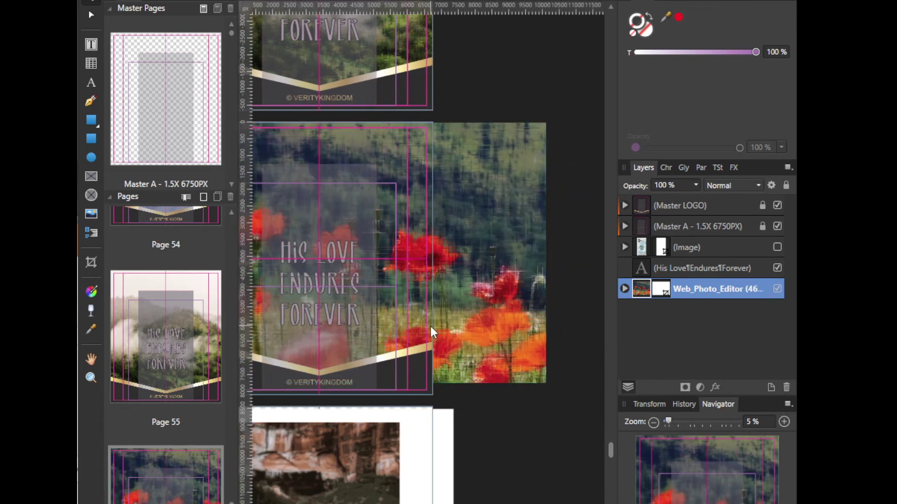
pyautogui.hscroll(-3, 507, 296)
pyautogui.scroll(-1, 506, 296)
pyautogui.moveTo(575, 289); pyautogui.dragTo(503, 290)
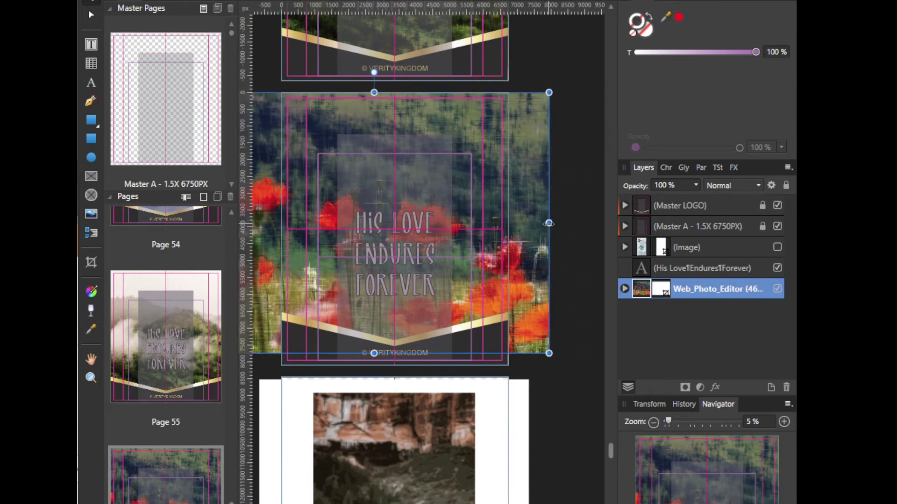
# Step: Narrow the poppy image horizontally from its right and left sides, keeping it slightly wider than page 56
pyautogui.press('c')
pyautogui.moveTo(542, 224); pyautogui.dragTo(522, 224)
pyautogui.press('v')
pyautogui.moveTo(421, 232); pyautogui.dragTo(505, 235)
pyautogui.moveTo(283, 227); pyautogui.dragTo(329, 226)
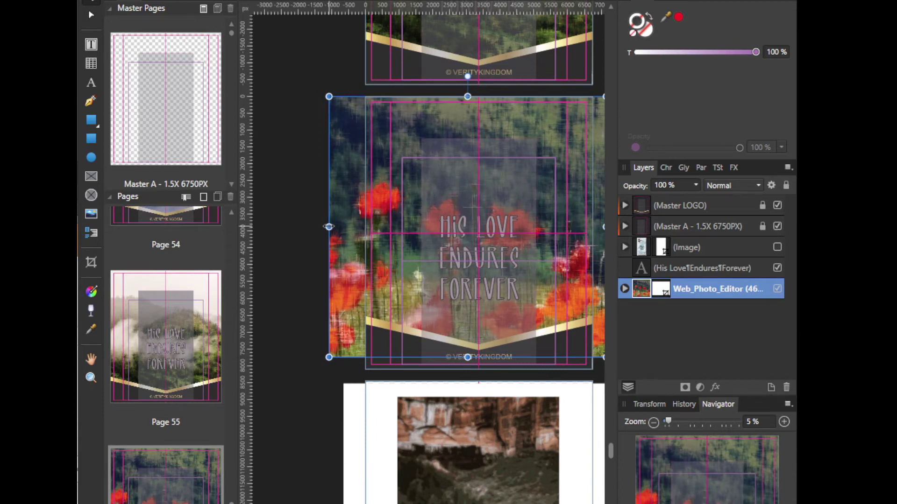
# Step: Crop the poppy image's overhanging left and right sides to the edges of page 56 and deselect it
pyautogui.press('c')
pyautogui.moveTo(328, 226); pyautogui.dragTo(365, 226)
pyautogui.moveTo(469, 229); pyautogui.dragTo(381, 231)
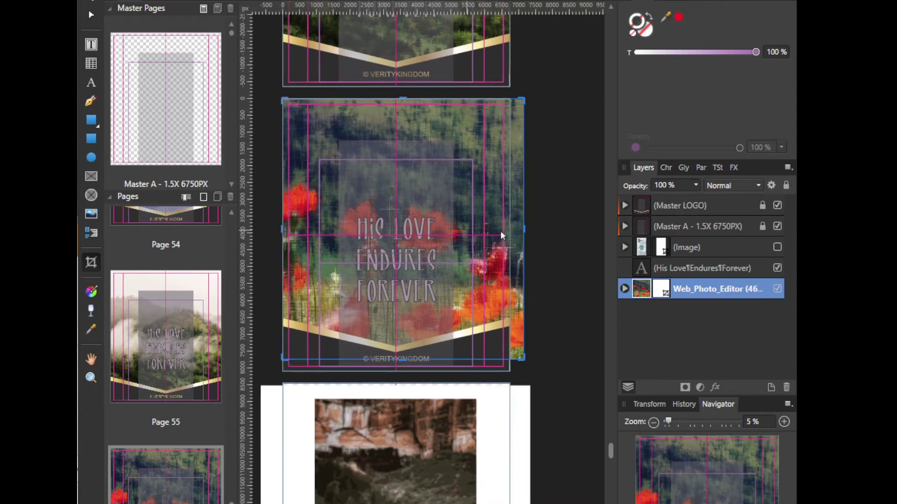
pyautogui.moveTo(512, 227); pyautogui.dragTo(502, 230)
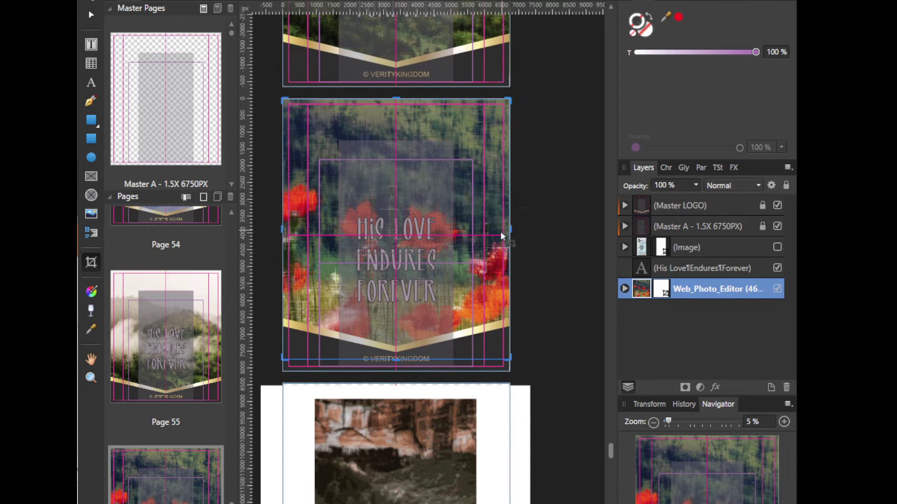
pyautogui.hotkey('ctrl', 'd')
# Step: Crop the white borders off the dark canyon image on page 57
pyautogui.scroll(-5, 486, 258)
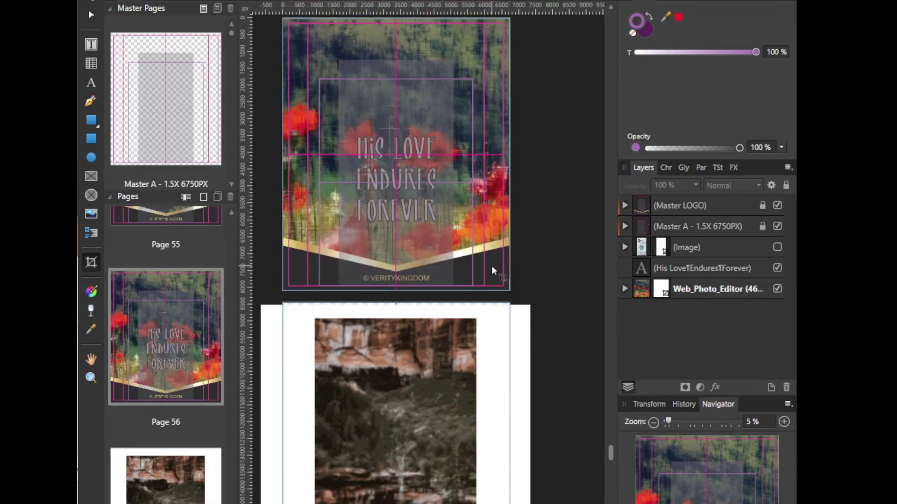
pyautogui.click(495, 266)
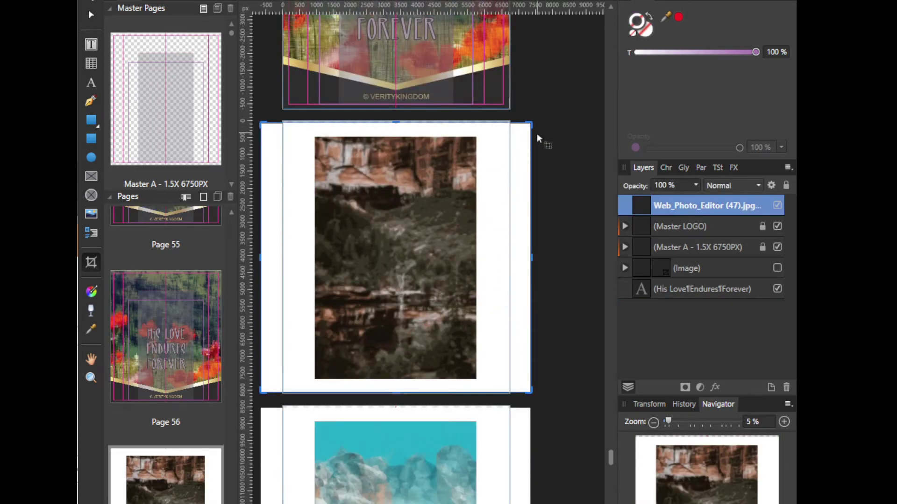
pyautogui.moveTo(528, 125); pyautogui.dragTo(475, 138)
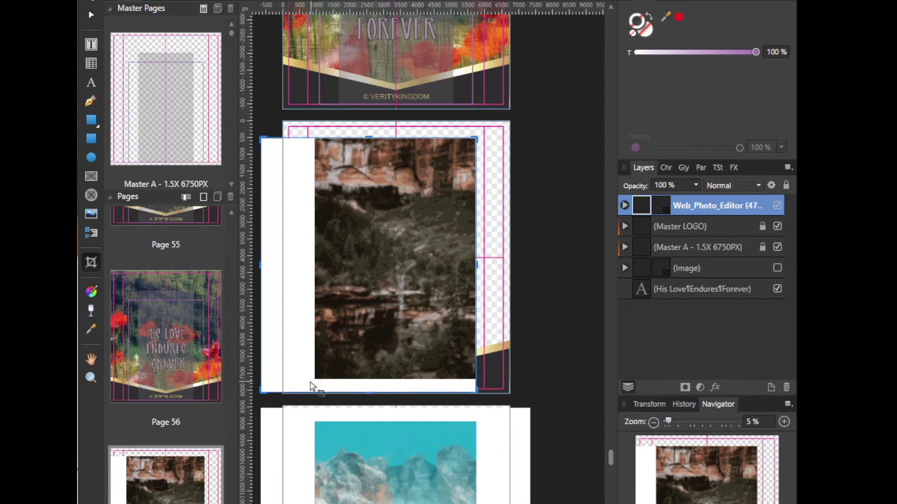
pyautogui.moveTo(261, 391); pyautogui.dragTo(314, 380)
# Step: Enlarge the canyon image to the full width of page 57, align it with the page's top edge, and move its layer beneath the text layer
pyautogui.press('v')
pyautogui.moveTo(420, 318); pyautogui.dragTo(397, 298)
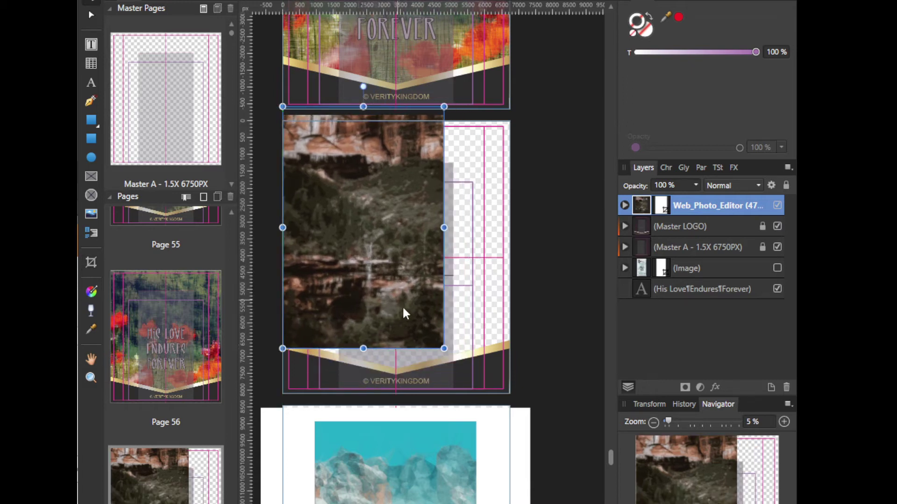
pyautogui.moveTo(444, 348); pyautogui.dragTo(510, 447)
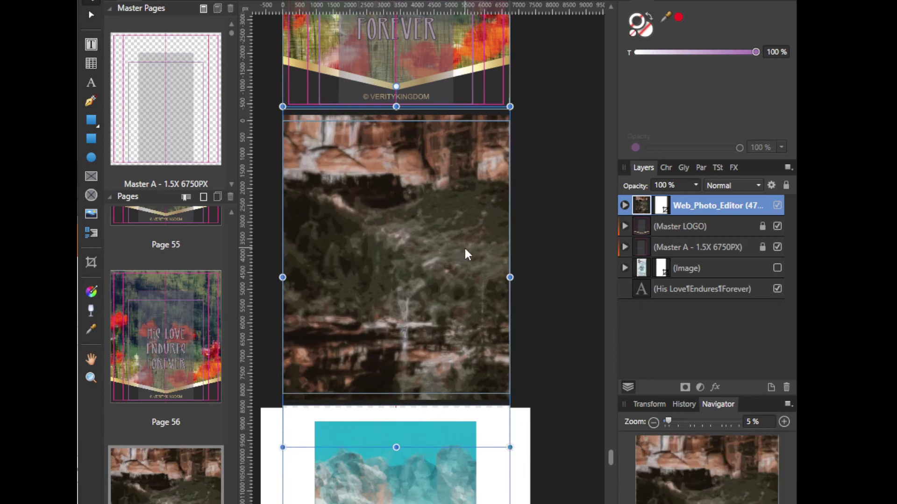
pyautogui.moveTo(463, 246); pyautogui.dragTo(462, 260)
pyautogui.moveTo(691, 205); pyautogui.dragTo(630, 295)
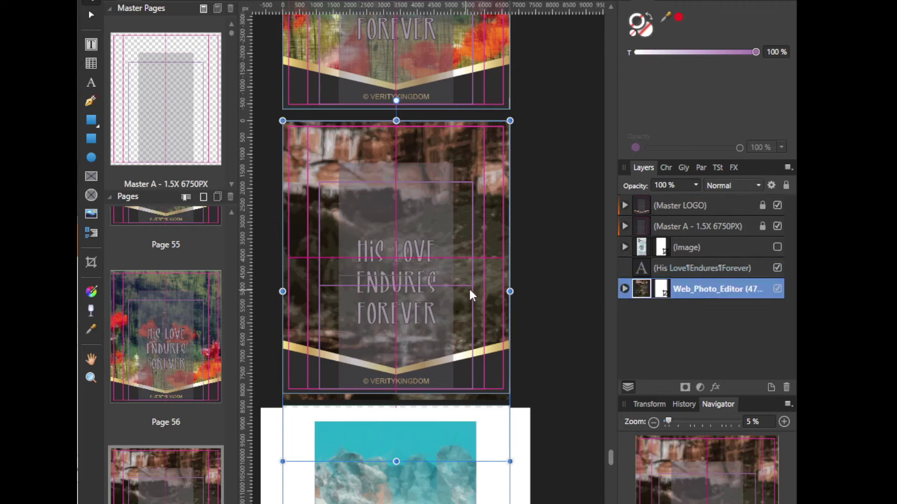
# Step: Shift the canyon image upward on page 57, then crop its top and bottom overhang to the page edges
pyautogui.moveTo(479, 181)
pyautogui.mouseDown()
pyautogui.moveTo(470, 104)
pyautogui.moveTo(483, 211)
pyautogui.moveTo(484, 191)
pyautogui.mouseUp()
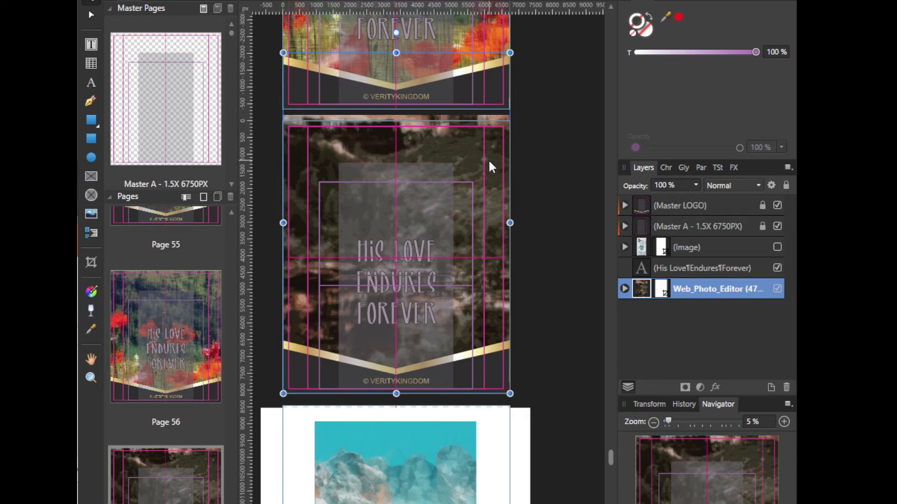
pyautogui.moveTo(489, 153)
pyautogui.mouseDown()
pyautogui.moveTo(489, 180)
pyautogui.moveTo(490, 166)
pyautogui.mouseUp()
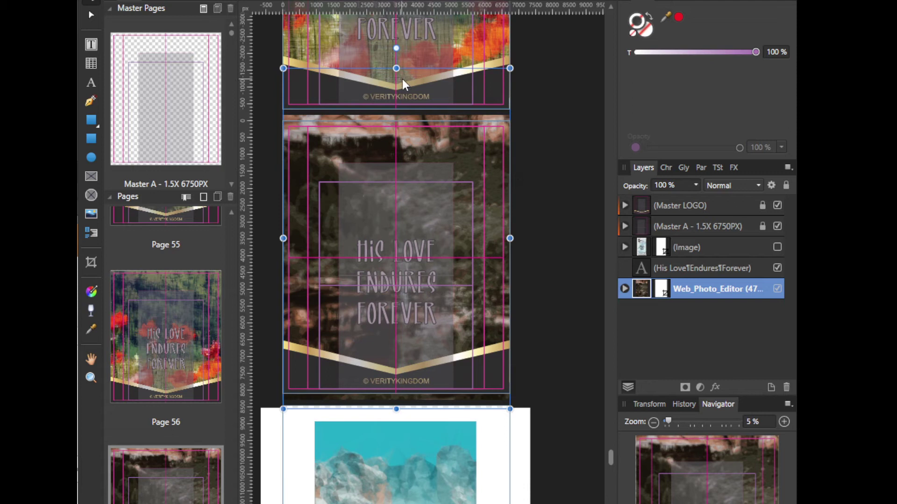
pyautogui.press('c')
pyautogui.moveTo(396, 68); pyautogui.dragTo(396, 123)
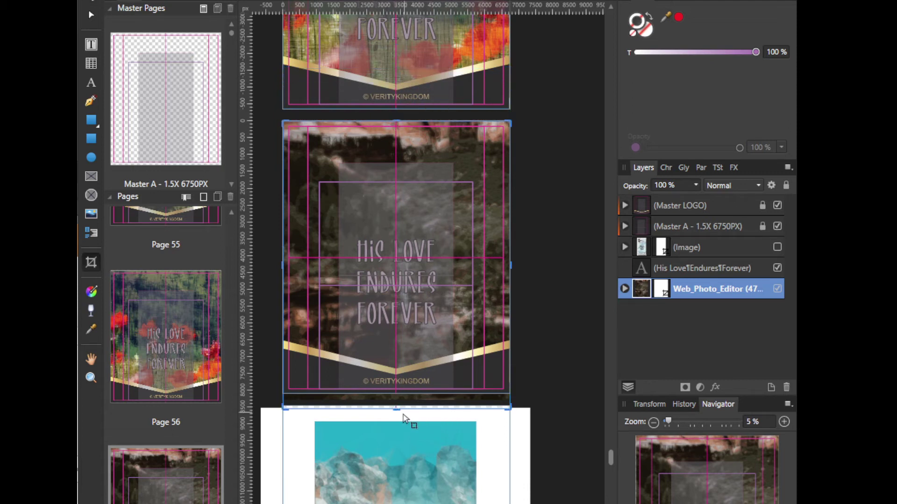
pyautogui.moveTo(396, 409); pyautogui.dragTo(397, 394)
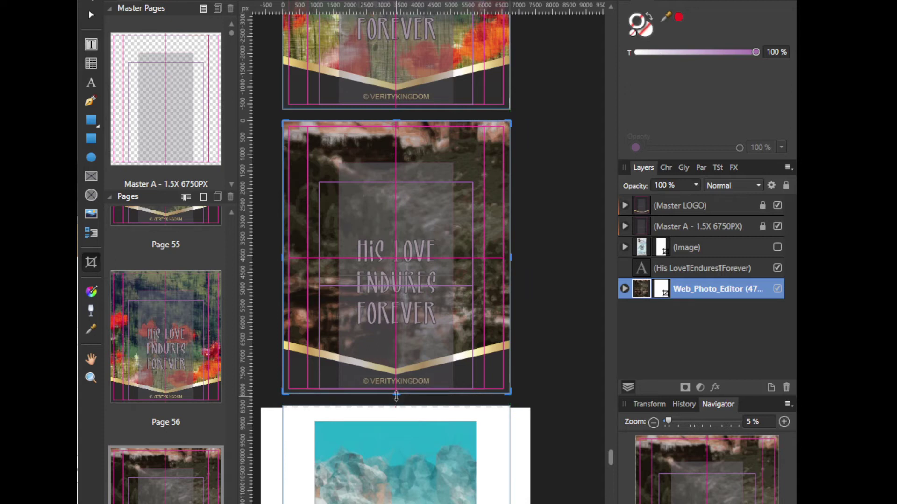
pyautogui.press('v')
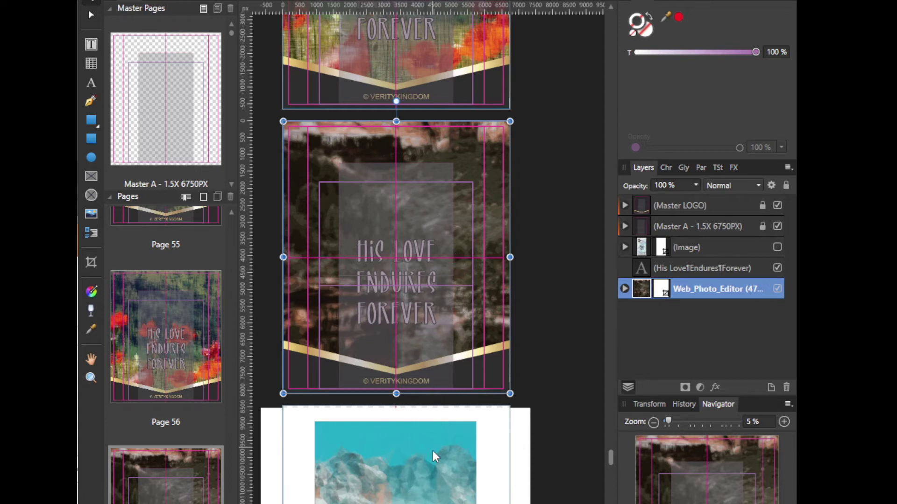
# Step: Crop the white borders off the snowy mountain image on page 58
pyautogui.scroll(-3, 476, 456)
pyautogui.scroll(3, 492, 361)
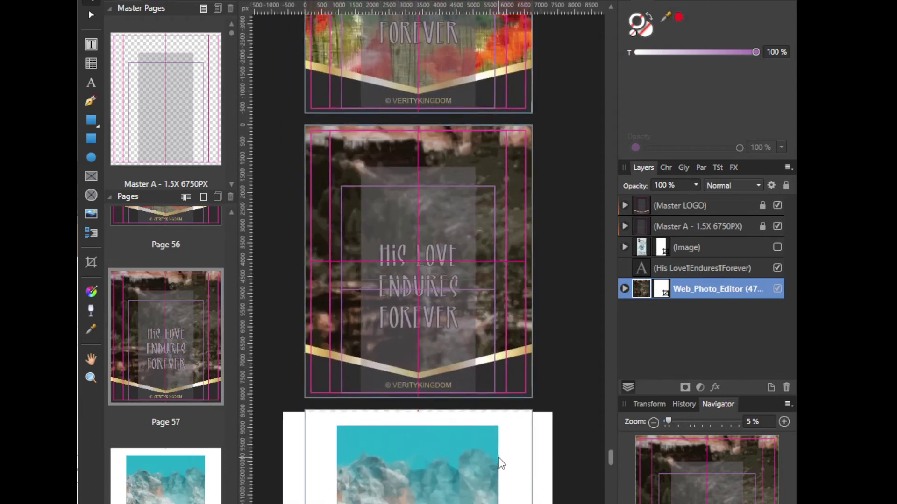
pyautogui.scroll(-7, 467, 281)
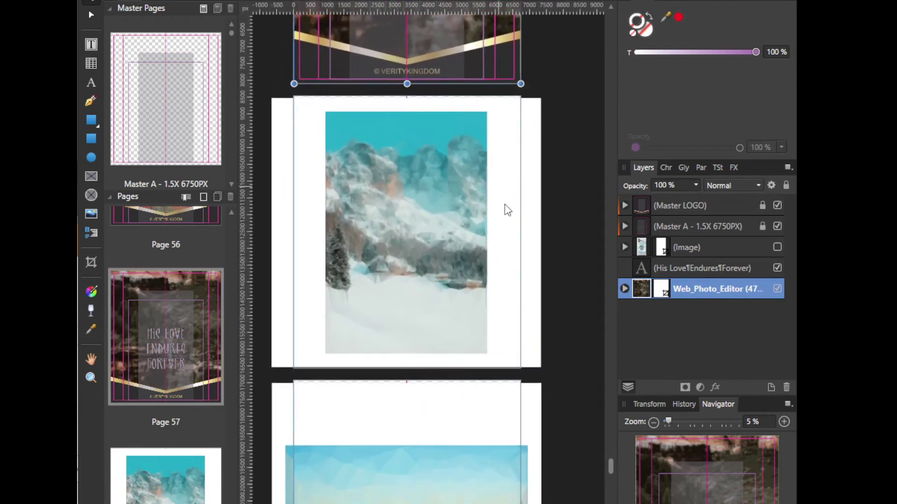
pyautogui.click(508, 192)
pyautogui.moveTo(541, 98); pyautogui.dragTo(521, 118)
pyautogui.hotkey('ctrl', 'z')
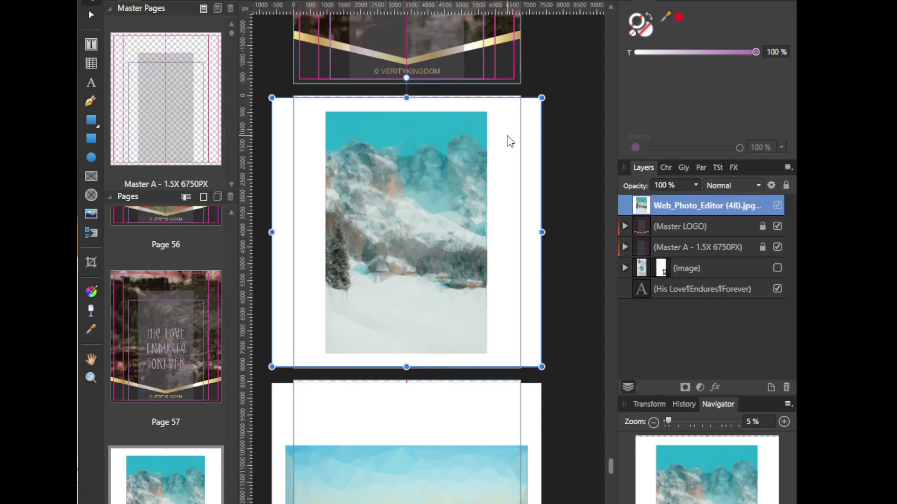
pyautogui.press('c')
pyautogui.moveTo(541, 100); pyautogui.dragTo(486, 115)
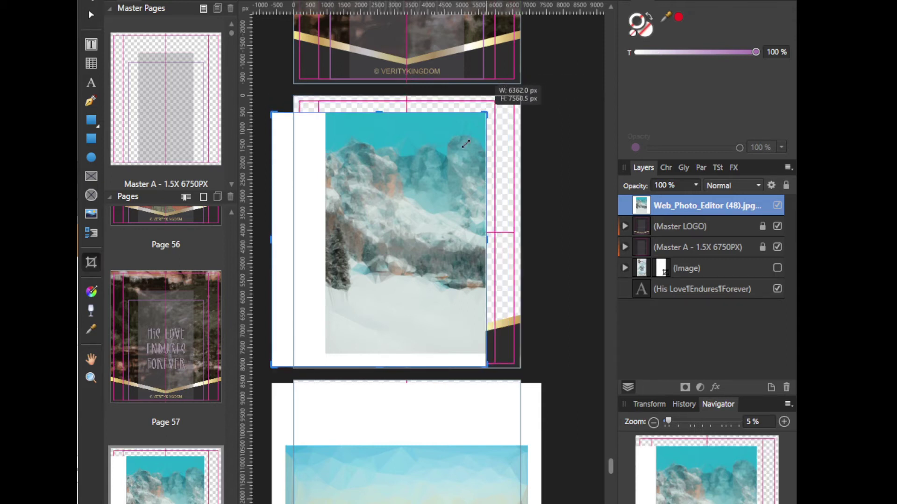
pyautogui.moveTo(273, 366); pyautogui.dragTo(327, 354)
# Step: Enlarge the snowy mountain image to the full width of page 58, align it with the page's top edge, and move its layer beneath the text
pyautogui.press('v')
pyautogui.moveTo(398, 259); pyautogui.dragTo(371, 223)
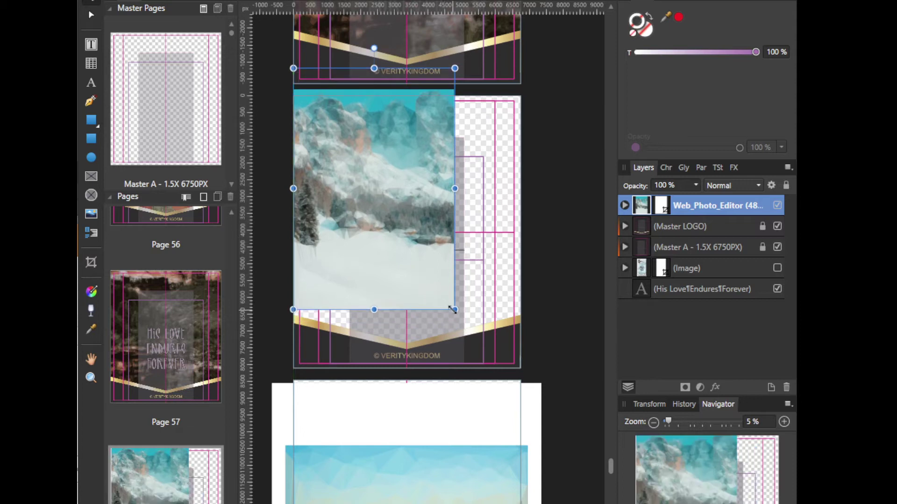
pyautogui.moveTo(453, 310); pyautogui.dragTo(521, 410)
pyautogui.moveTo(416, 267); pyautogui.dragTo(412, 292)
pyautogui.moveTo(675, 208); pyautogui.dragTo(630, 297)
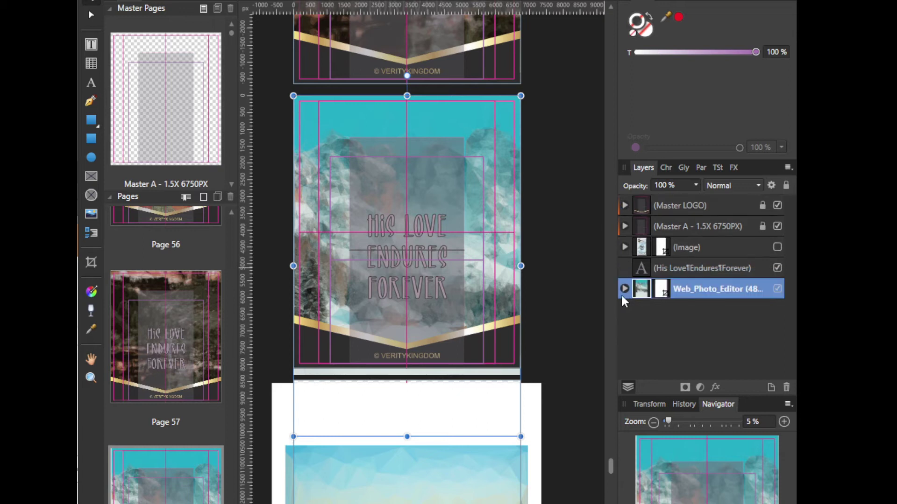
pyautogui.scroll(-1, 422, 205)
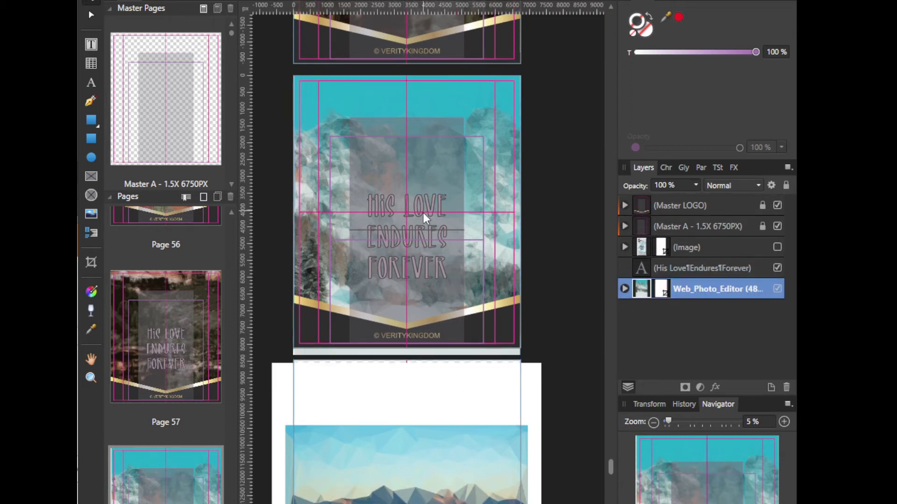
pyautogui.press('c')
pyautogui.moveTo(405, 415); pyautogui.dragTo(405, 348)
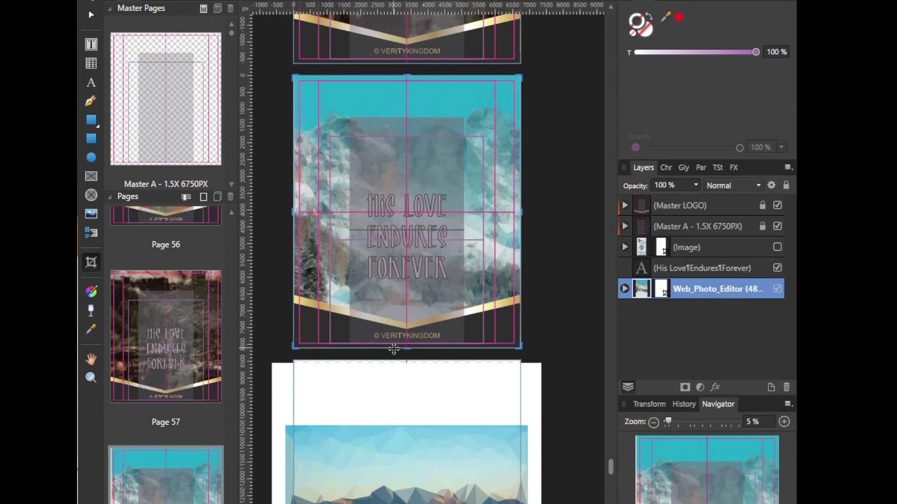
pyautogui.click(543, 335)
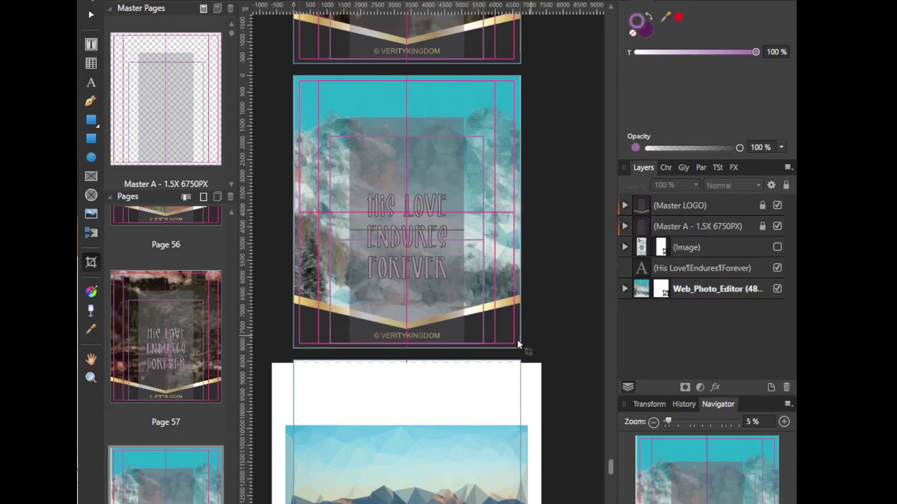
pyautogui.click(442, 351)
pyautogui.moveTo(410, 360); pyautogui.dragTo(409, 418)
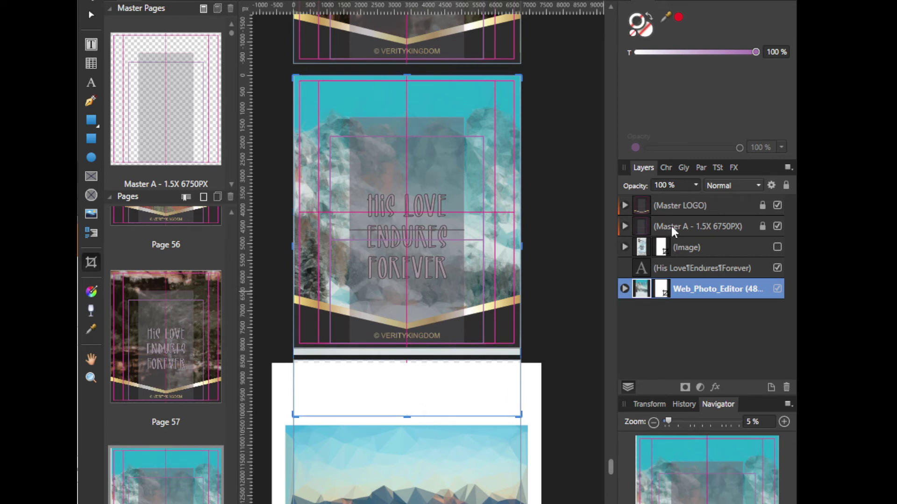
# Step: Shift the snowy mountain image upward on page 58, then crop its bottom and top overhang to the page edges
pyautogui.press('v')
pyautogui.moveTo(452, 102); pyautogui.dragTo(453, 77)
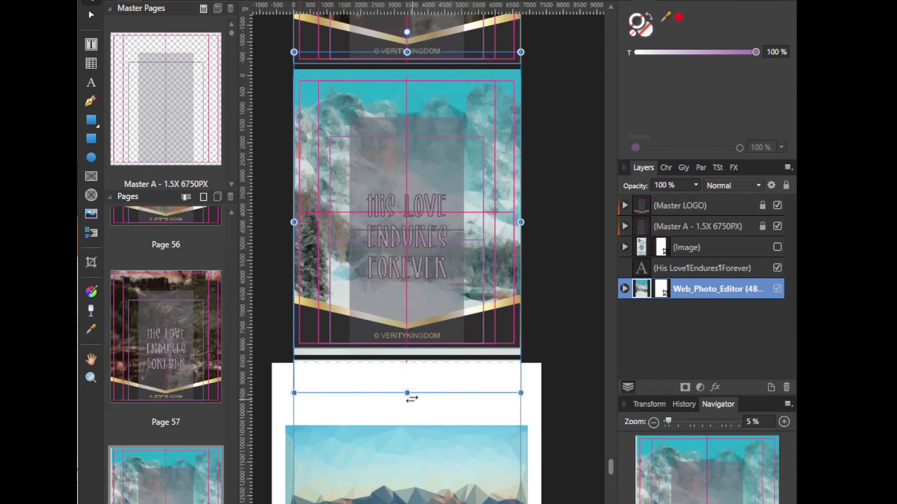
pyautogui.press('c')
pyautogui.moveTo(409, 392); pyautogui.dragTo(409, 349)
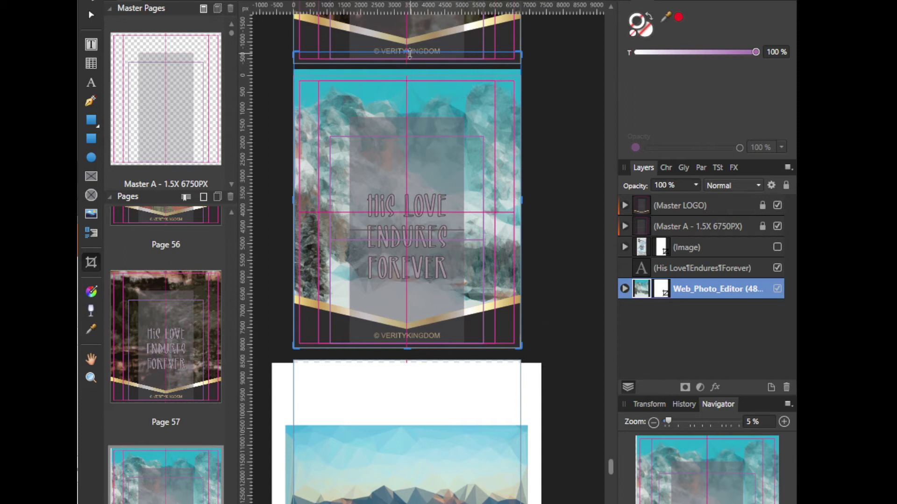
pyautogui.moveTo(408, 53); pyautogui.dragTo(407, 75)
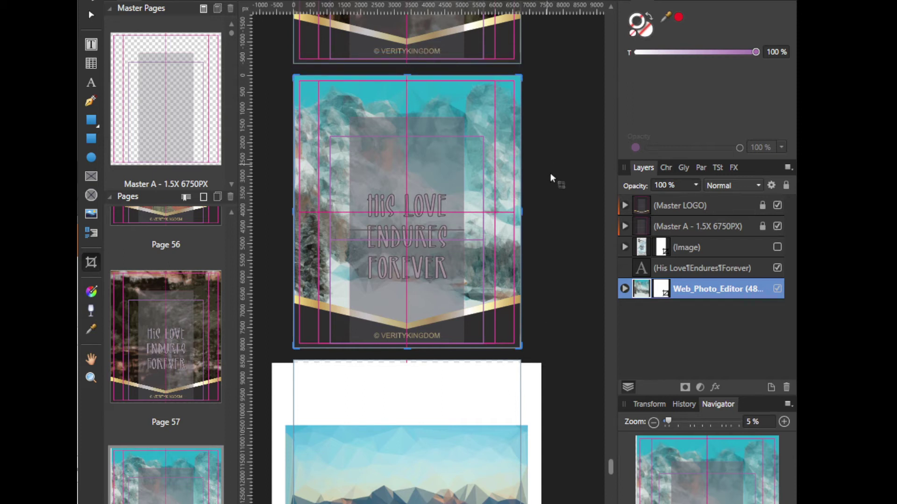
# Step: Crop the white borders off the low-poly mountain landscape image on page 59
pyautogui.scroll(-3, 562, 211)
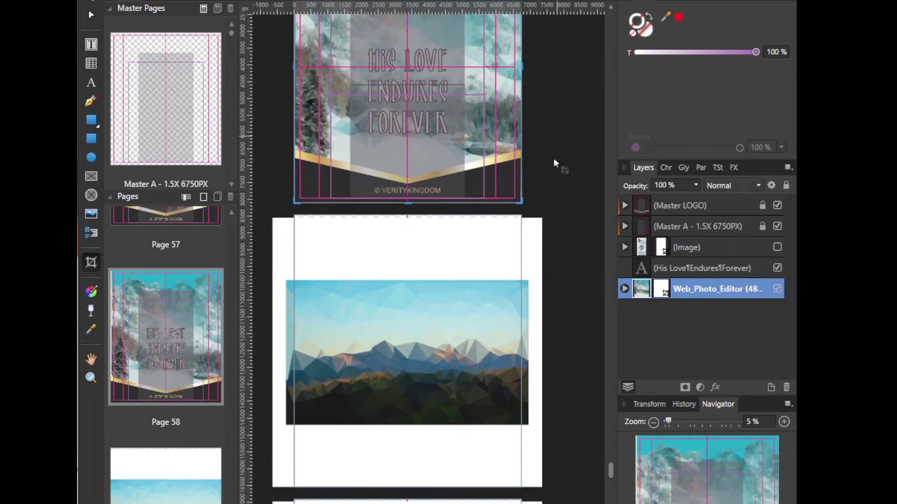
pyautogui.moveTo(522, 282)
pyautogui.mouseDown()
pyautogui.moveTo(536, 234)
pyautogui.moveTo(528, 282)
pyautogui.mouseUp()
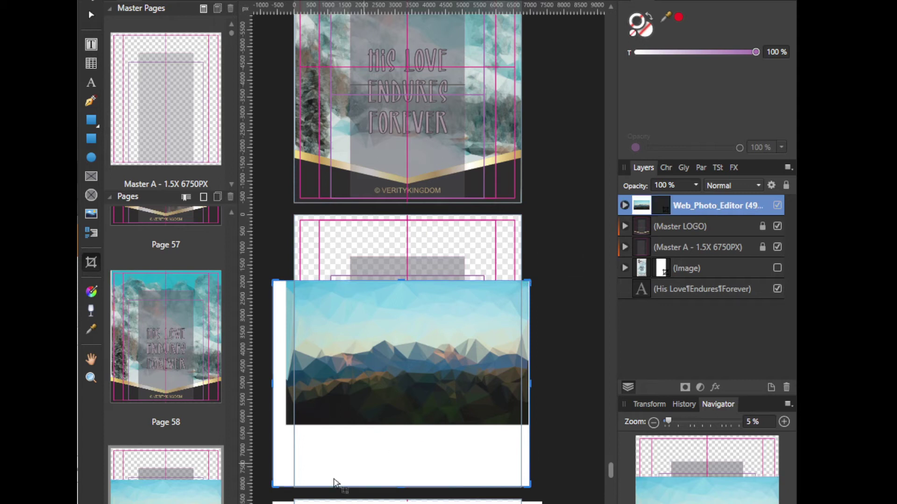
pyautogui.moveTo(274, 486); pyautogui.dragTo(286, 425)
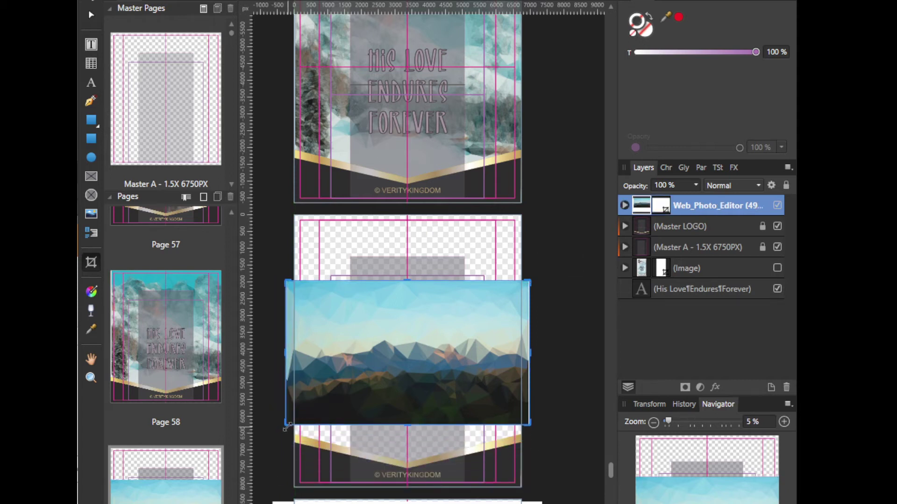
# Step: Enlarge the low-poly landscape from the top of page 59 to full page height, and move its layer beneath the text layer
pyautogui.moveTo(379, 359); pyautogui.dragTo(376, 291)
pyautogui.moveTo(511, 358); pyautogui.dragTo(604, 487)
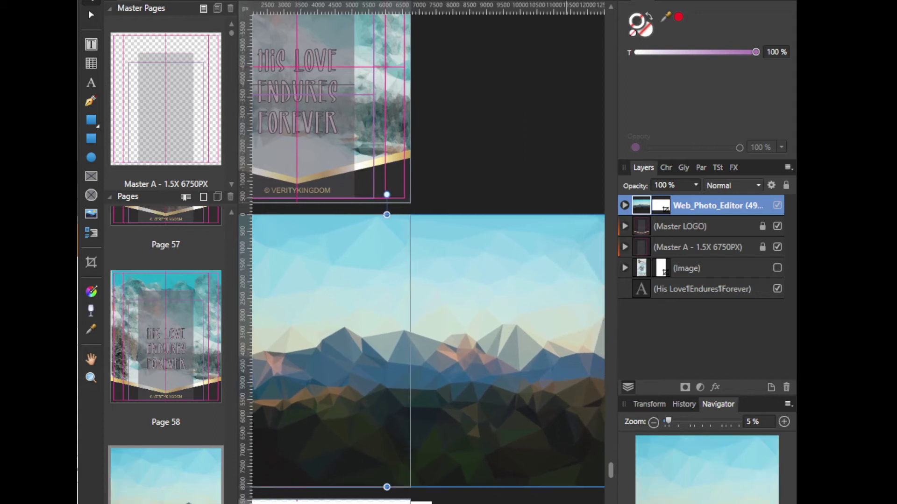
pyautogui.moveTo(692, 198); pyautogui.dragTo(626, 302)
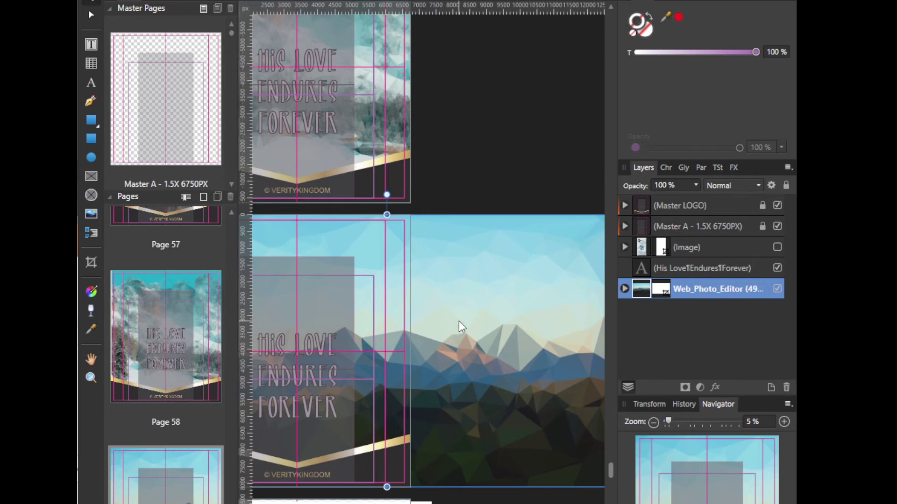
# Step: Shift the low-poly landscape left behind the text on page 59, then crop its left and right sides to the page edges
pyautogui.scroll(-2, 458, 321)
pyautogui.moveTo(491, 349); pyautogui.dragTo(506, 336)
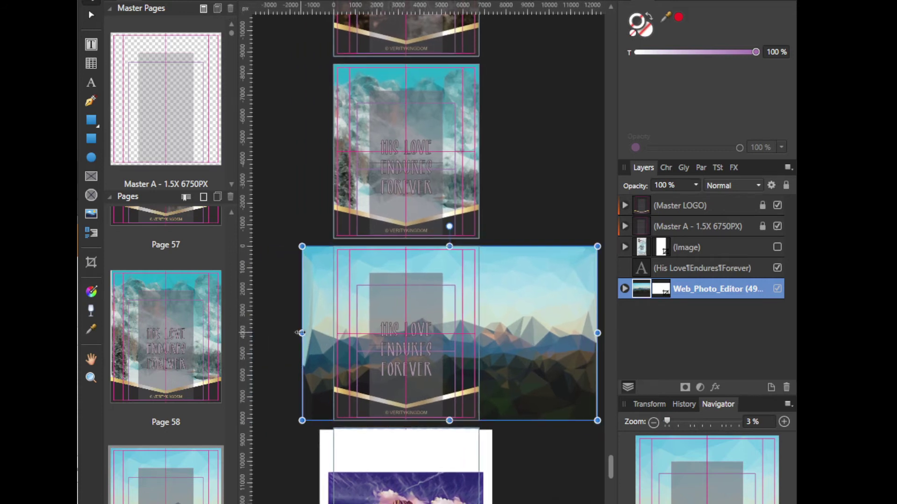
pyautogui.press('c')
pyautogui.moveTo(299, 332); pyautogui.dragTo(333, 332)
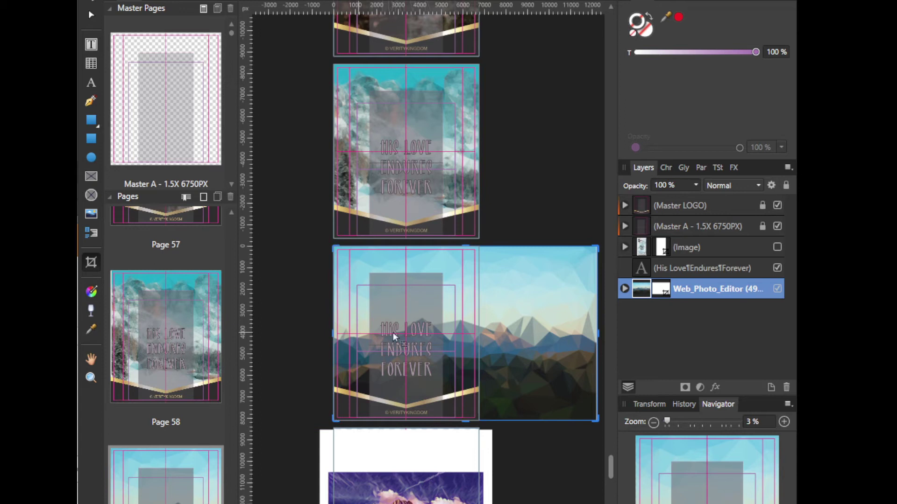
pyautogui.moveTo(599, 333); pyautogui.dragTo(480, 334)
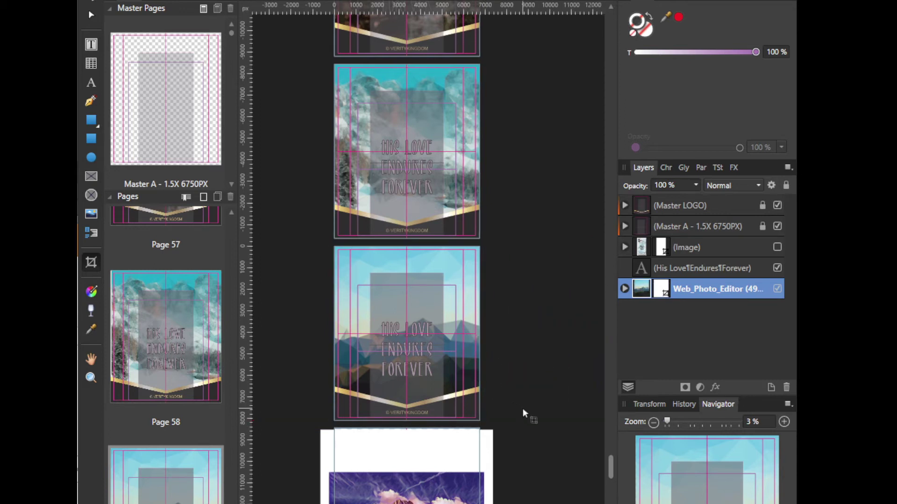
# Step: Crop the white borders off the purple mountain image on page 60
pyautogui.scroll(-5, 522, 407)
pyautogui.click(430, 190)
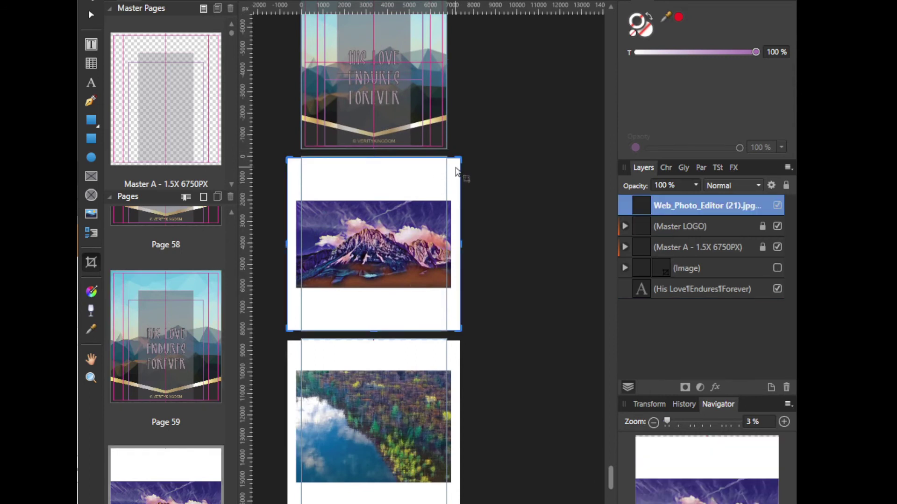
pyautogui.moveTo(456, 158); pyautogui.dragTo(463, 194)
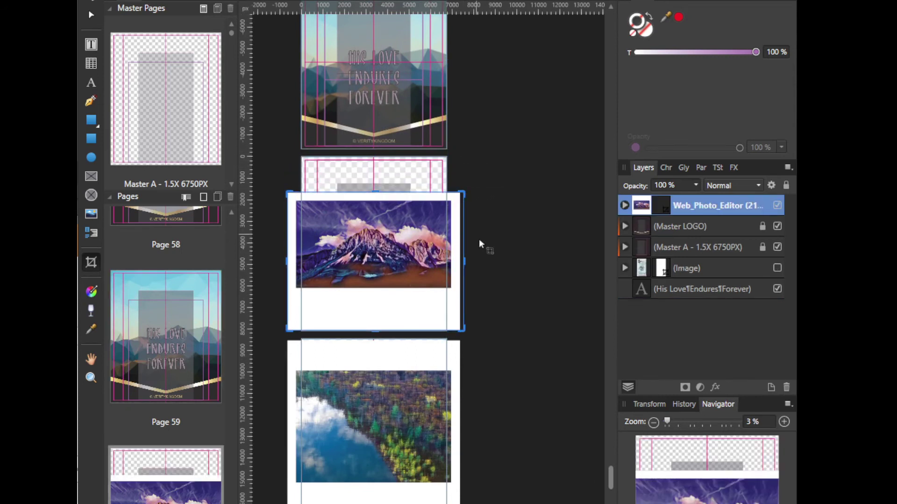
pyautogui.scroll(2, 488, 254)
pyautogui.moveTo(385, 251); pyautogui.dragTo(471, 243)
pyautogui.moveTo(546, 150); pyautogui.dragTo(528, 164)
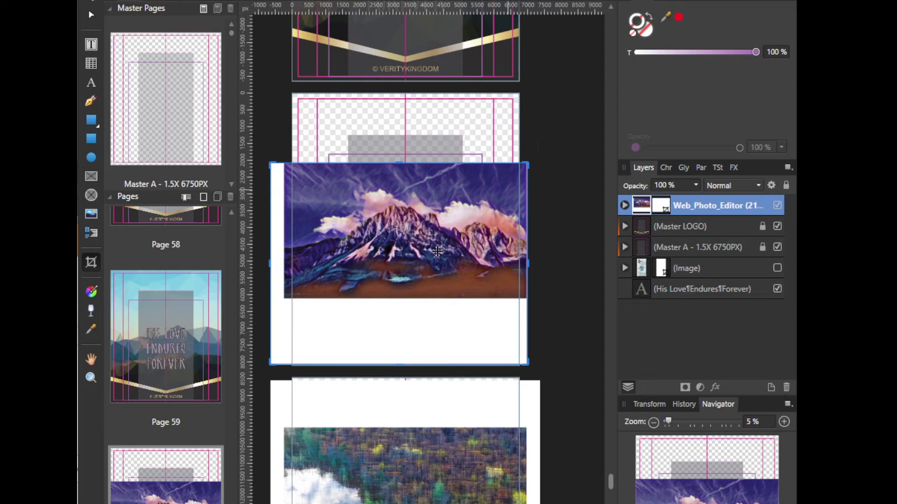
pyautogui.moveTo(271, 362); pyautogui.dragTo(282, 299)
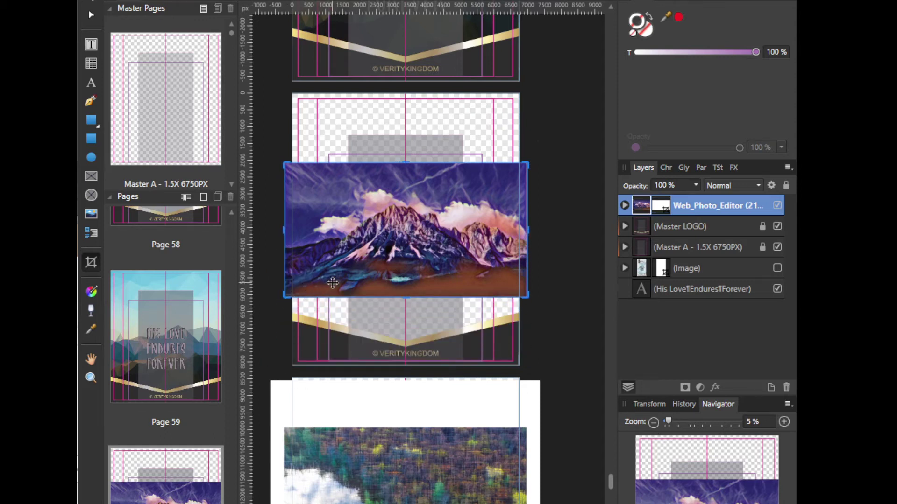
# Step: Move the purple mountain image to the top of page 60, enlarge it past the gold chevron, and place its layer beneath the text layer
pyautogui.hotkey('ctrl', 'd')
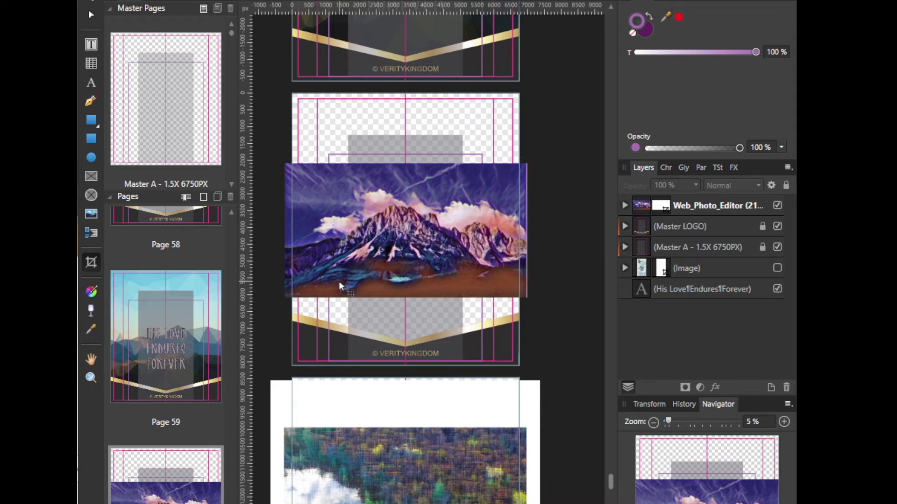
pyautogui.press('v')
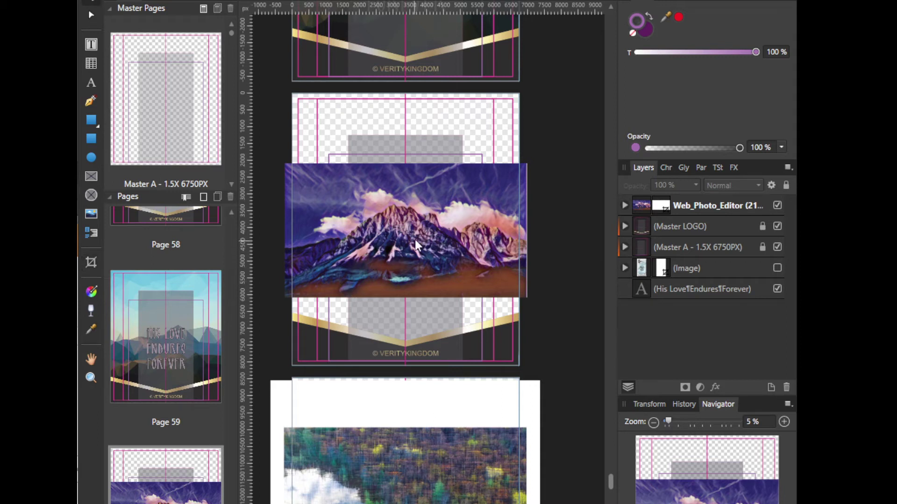
pyautogui.click(420, 240)
pyautogui.moveTo(428, 241); pyautogui.dragTo(411, 179)
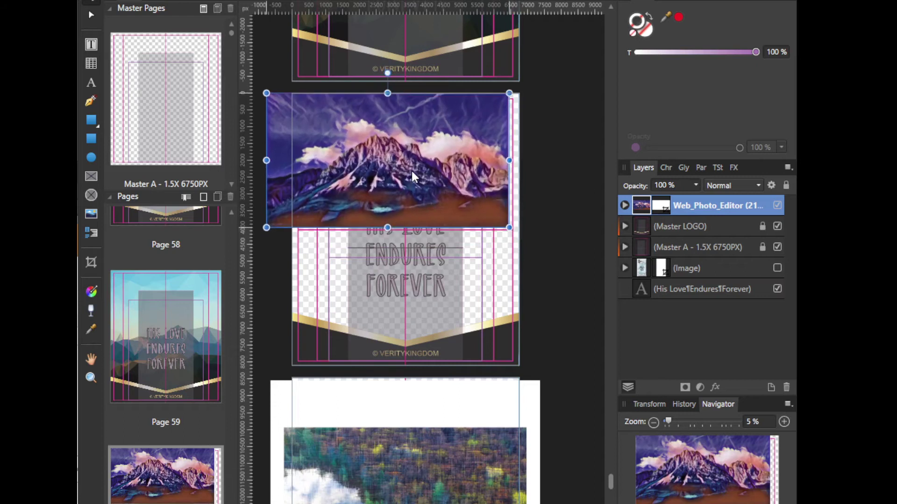
pyautogui.moveTo(510, 229); pyautogui.dragTo(603, 322)
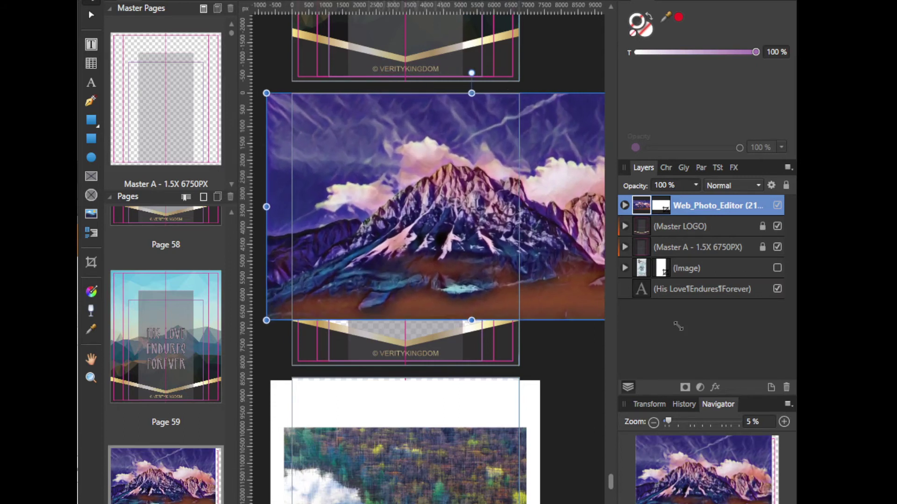
pyautogui.moveTo(450, 243); pyautogui.dragTo(340, 239)
pyautogui.moveTo(557, 325); pyautogui.dragTo(565, 350)
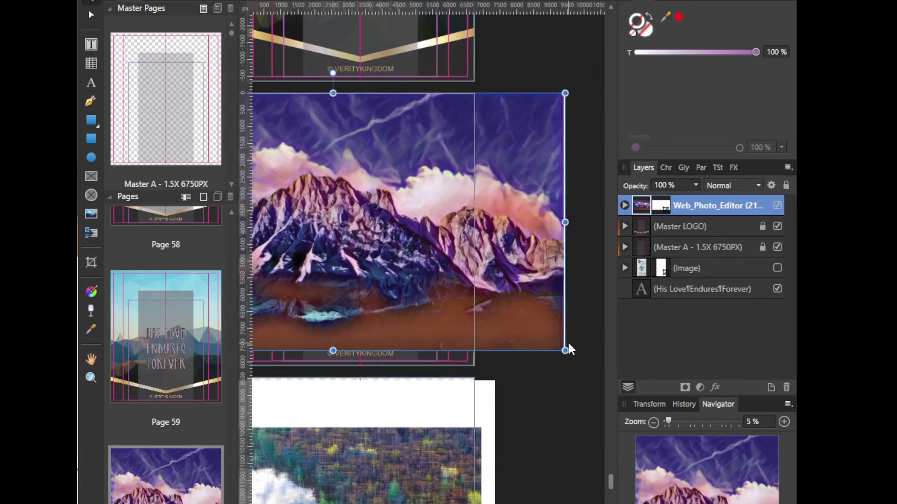
pyautogui.moveTo(347, 279); pyautogui.dragTo(364, 271)
pyautogui.moveTo(670, 210); pyautogui.dragTo(627, 299)
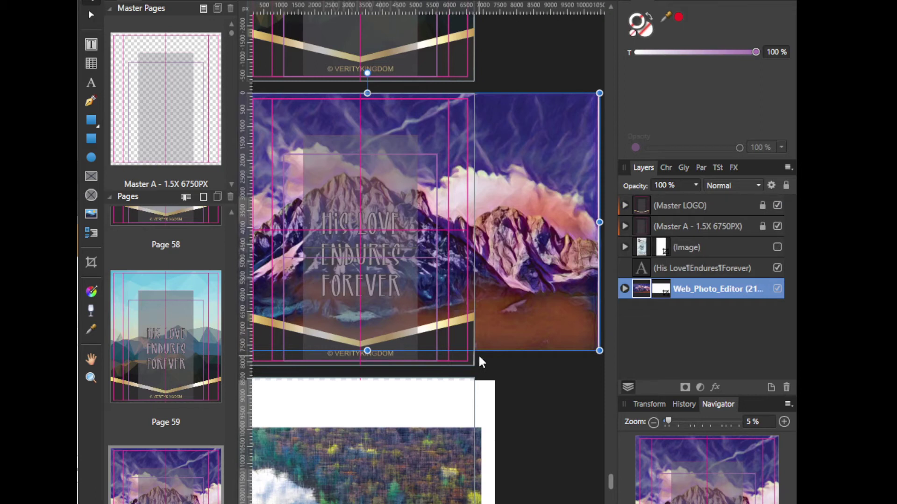
# Step: Reposition the purple mountain image horizontally so its main peak sits behind the text on page 60
pyautogui.moveTo(546, 279); pyautogui.dragTo(431, 276)
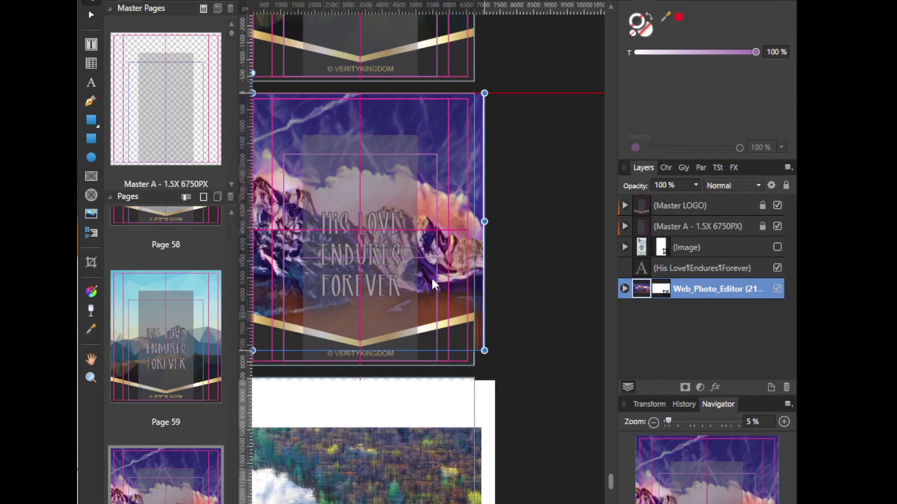
pyautogui.moveTo(431, 276); pyautogui.dragTo(527, 278)
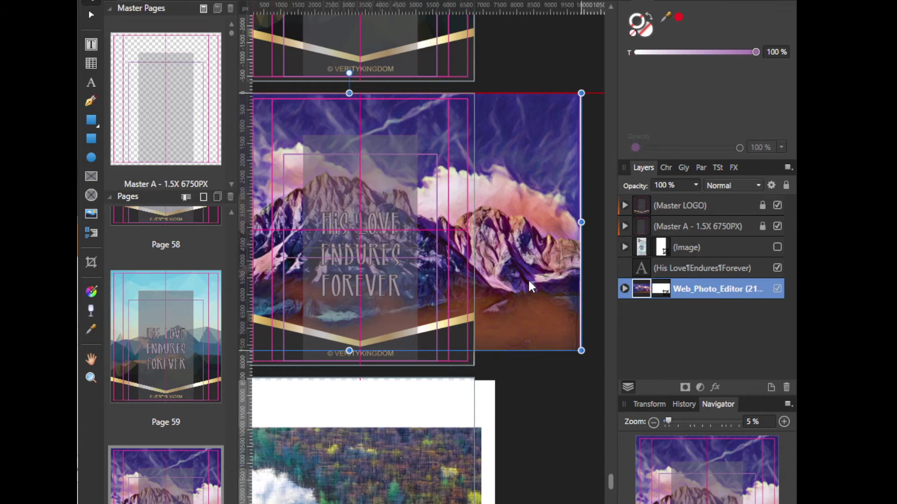
pyautogui.moveTo(383, 266); pyautogui.dragTo(469, 265)
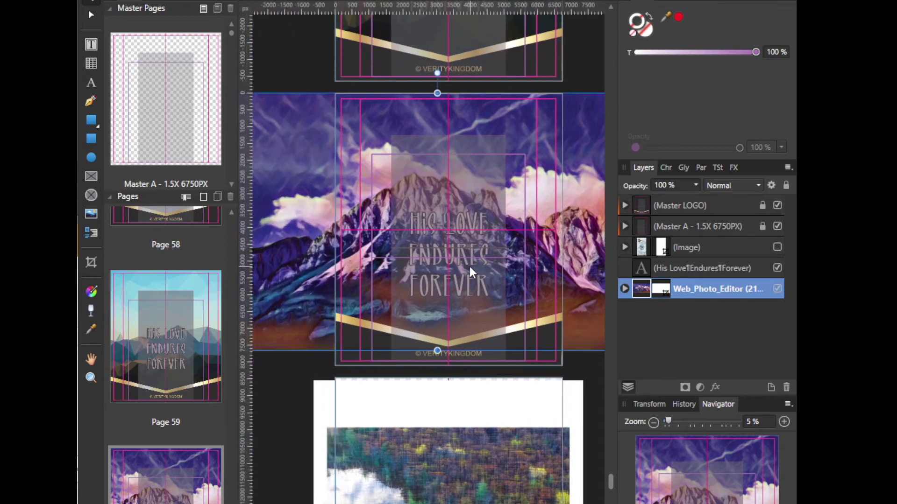
pyautogui.scroll(-4, 467, 264)
pyautogui.scroll(1, 476, 268)
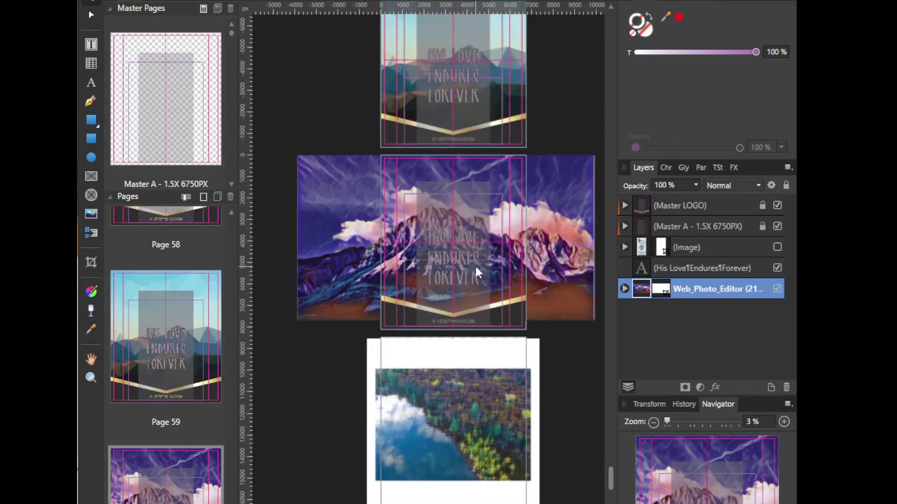
pyautogui.moveTo(332, 252); pyautogui.dragTo(350, 257)
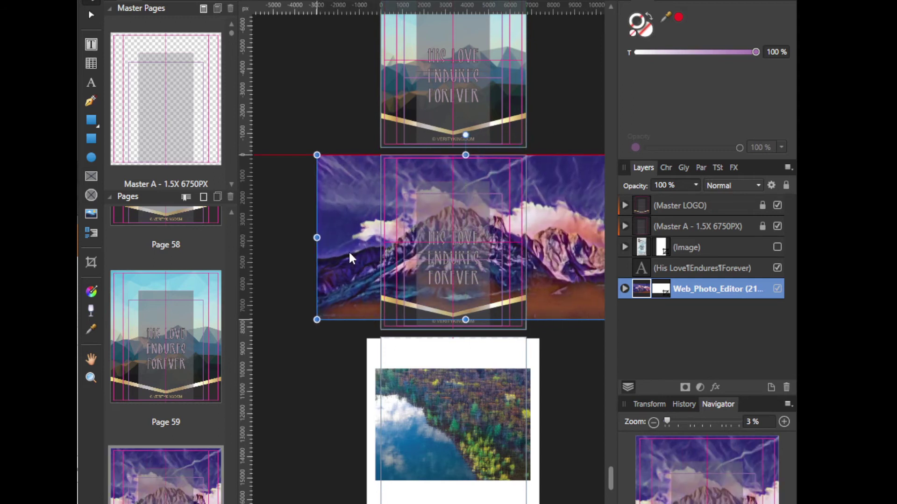
# Step: Crop the left and right overhang of the purple mountain image to the page 60 edges
pyautogui.press('c')
pyautogui.moveTo(315, 238); pyautogui.dragTo(380, 238)
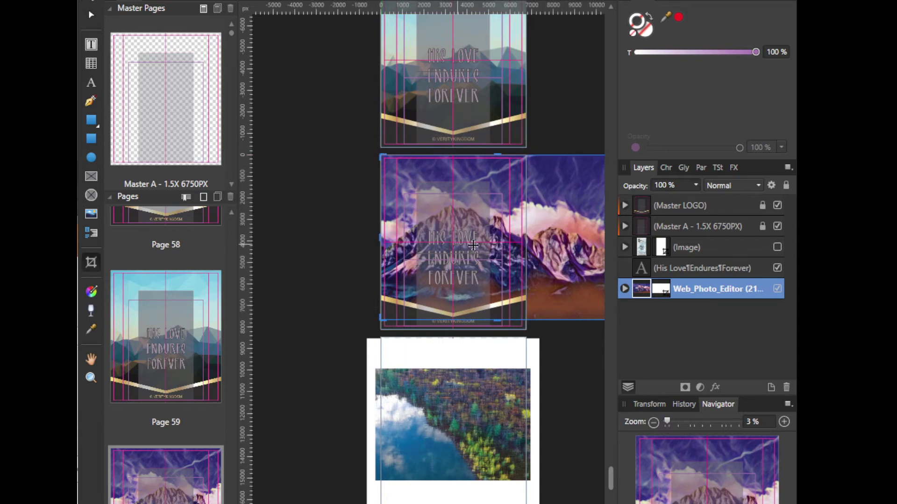
pyautogui.hscroll(1, 486, 247)
pyautogui.hscroll(5, 486, 247)
pyautogui.moveTo(503, 238); pyautogui.dragTo(421, 238)
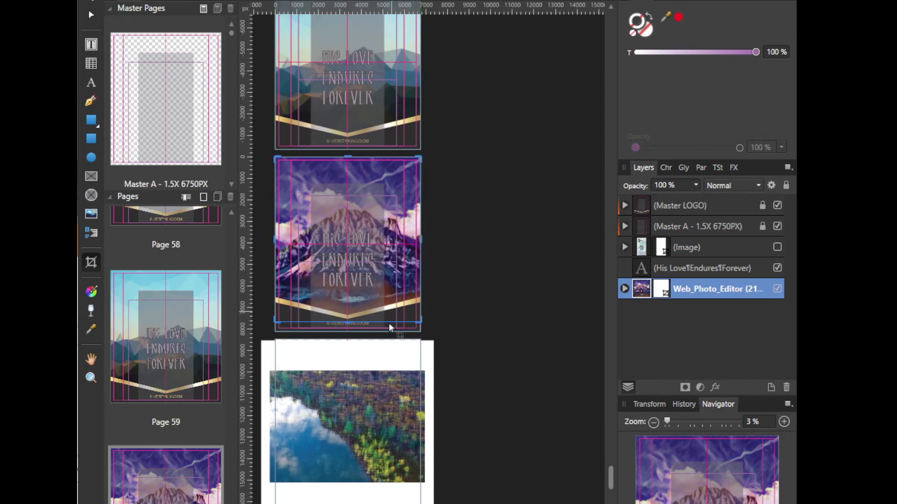
# Step: Crop the white borders off the forest and lake image on page 61
pyautogui.click(358, 419)
pyautogui.moveTo(360, 419); pyautogui.dragTo(382, 212)
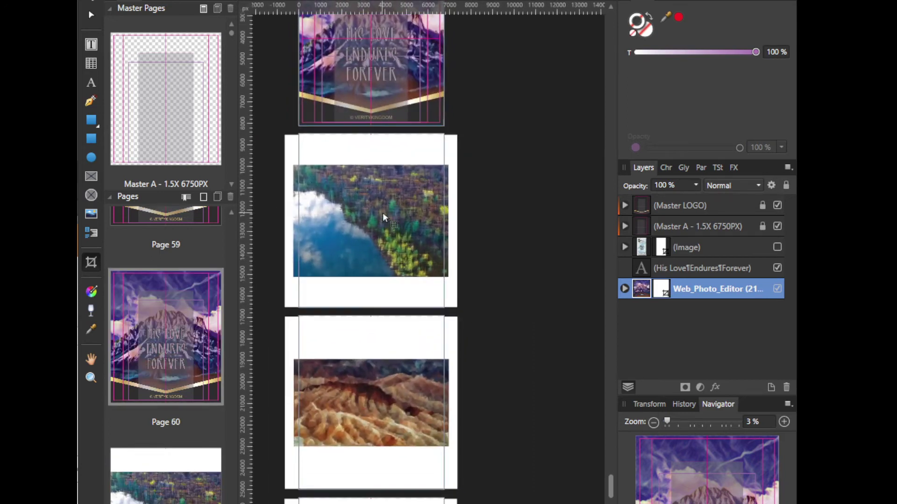
pyautogui.scroll(2, 451, 220)
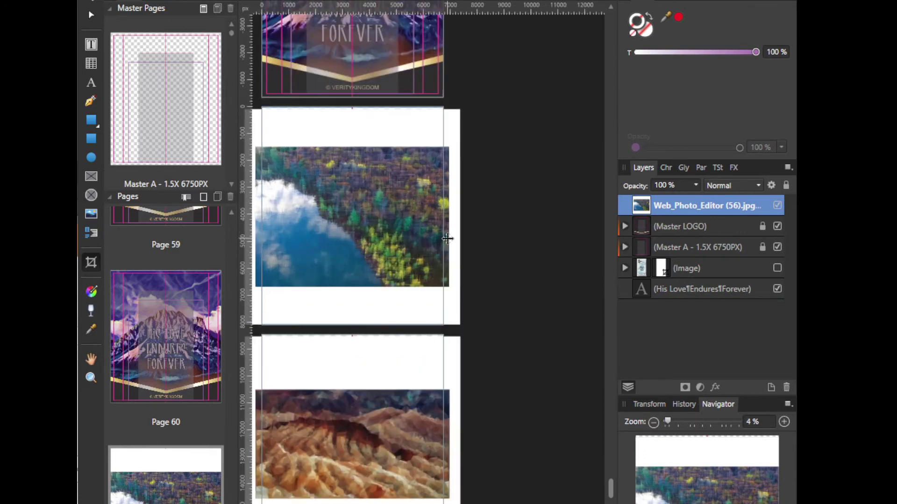
pyautogui.hscroll(-4, 429, 228)
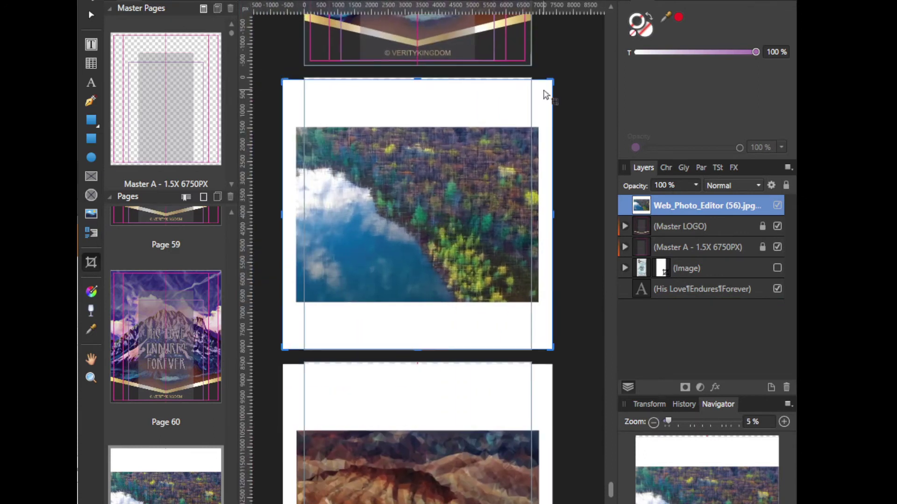
pyautogui.moveTo(551, 80); pyautogui.dragTo(539, 126)
pyautogui.moveTo(281, 350); pyautogui.dragTo(294, 303)
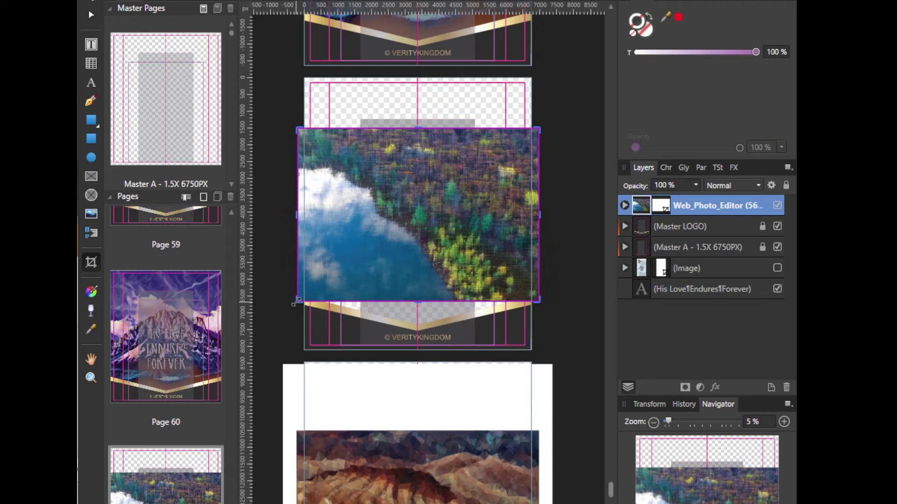
# Step: Move the forest and lake image to the top of page 61, enlarge it past the gold chevron, and place its layer beneath the text layer
pyautogui.moveTo(418, 268); pyautogui.dragTo(404, 217)
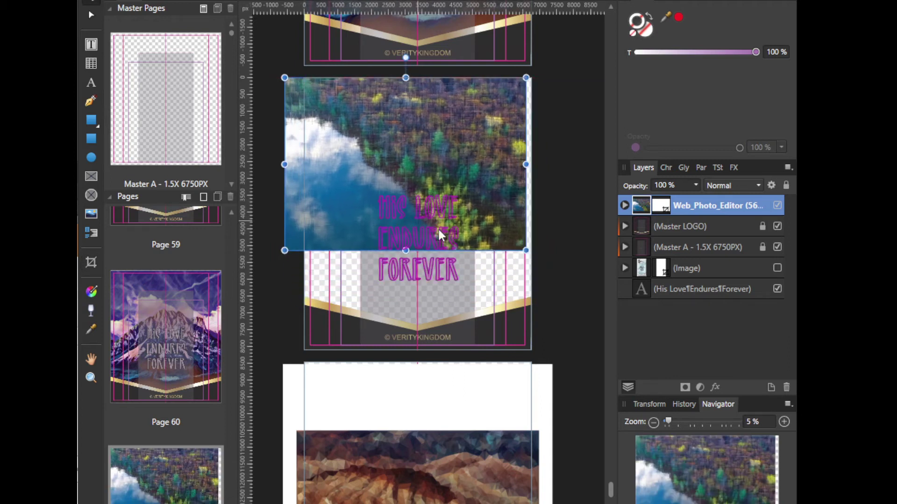
pyautogui.moveTo(525, 251); pyautogui.dragTo(569, 345)
pyautogui.moveTo(691, 209); pyautogui.dragTo(627, 301)
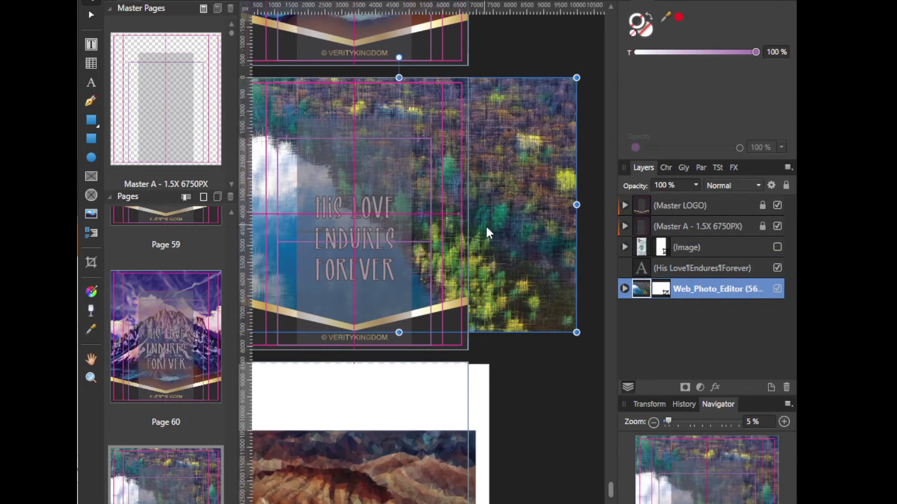
# Step: Nudge the forest and lake image behind the text on page 61, then crop its left and right sides to the page edges
pyautogui.moveTo(492, 233); pyautogui.dragTo(495, 231)
pyautogui.moveTo(389, 249); pyautogui.dragTo(427, 248)
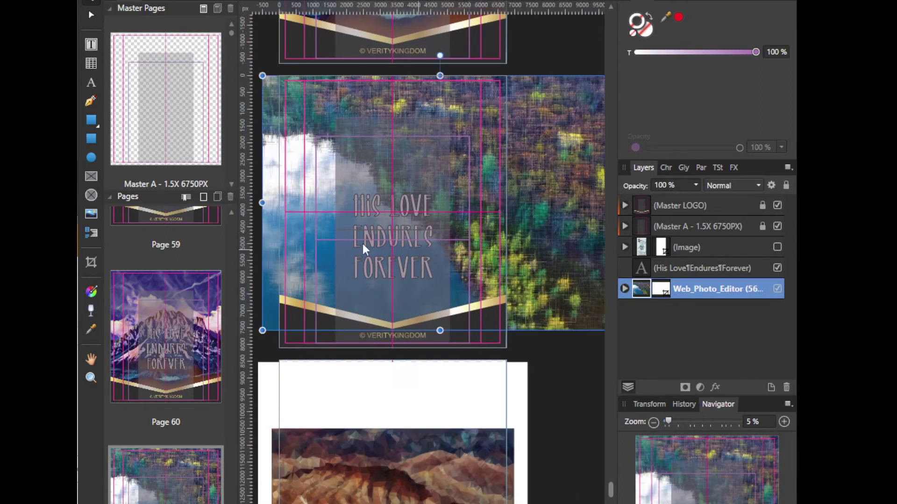
pyautogui.press('c')
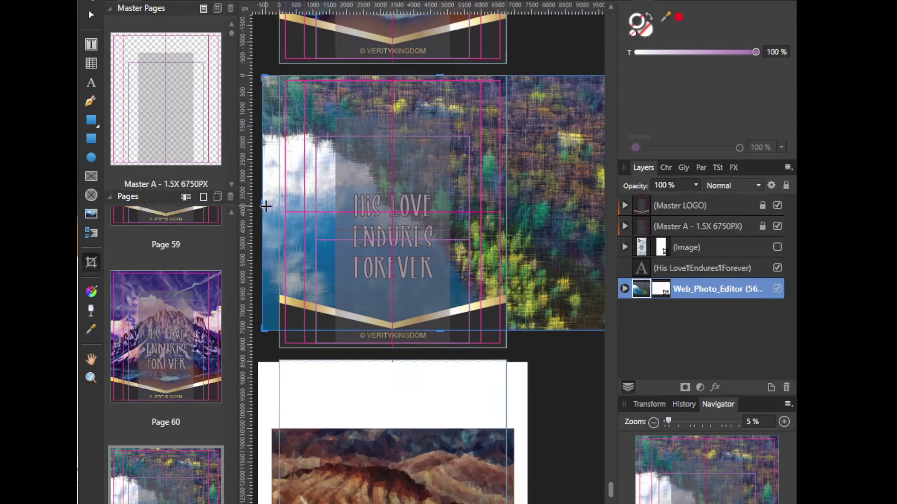
pyautogui.moveTo(263, 206); pyautogui.dragTo(281, 206)
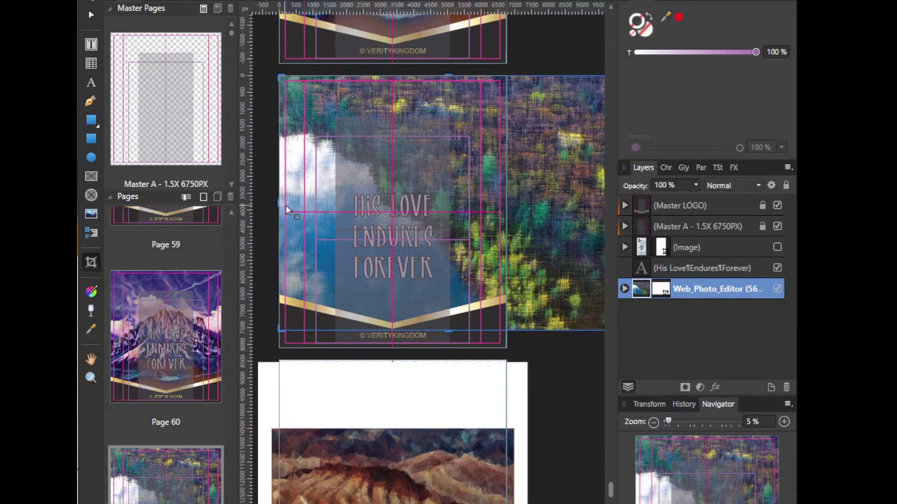
pyautogui.hscroll(3, 516, 211)
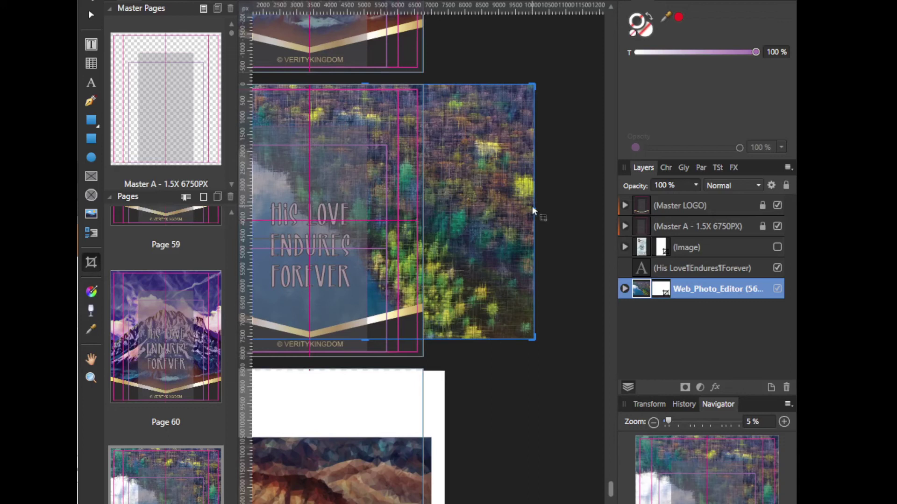
pyautogui.moveTo(536, 211); pyautogui.dragTo(423, 211)
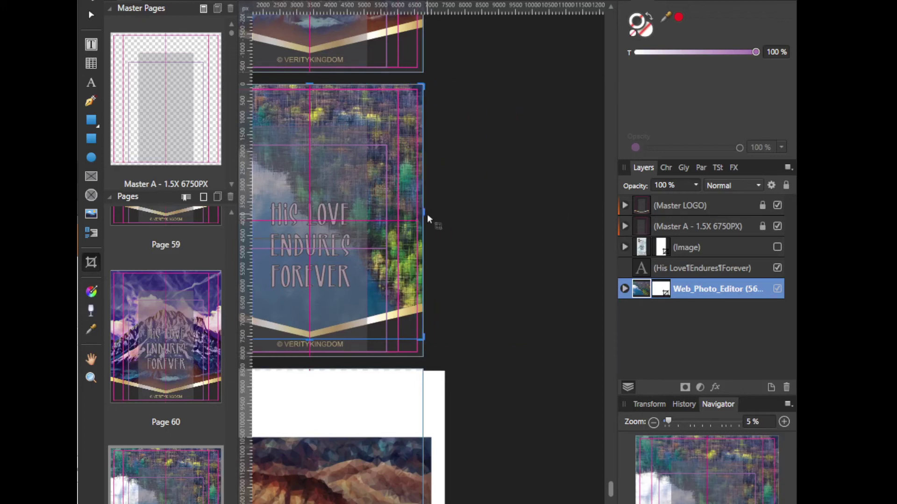
# Step: Crop the white borders off the low-poly desert hills image on page 62
pyautogui.moveTo(344, 295); pyautogui.dragTo(456, 176)
pyautogui.moveTo(441, 278); pyautogui.dragTo(429, 123)
pyautogui.moveTo(404, 326); pyautogui.dragTo(414, 229)
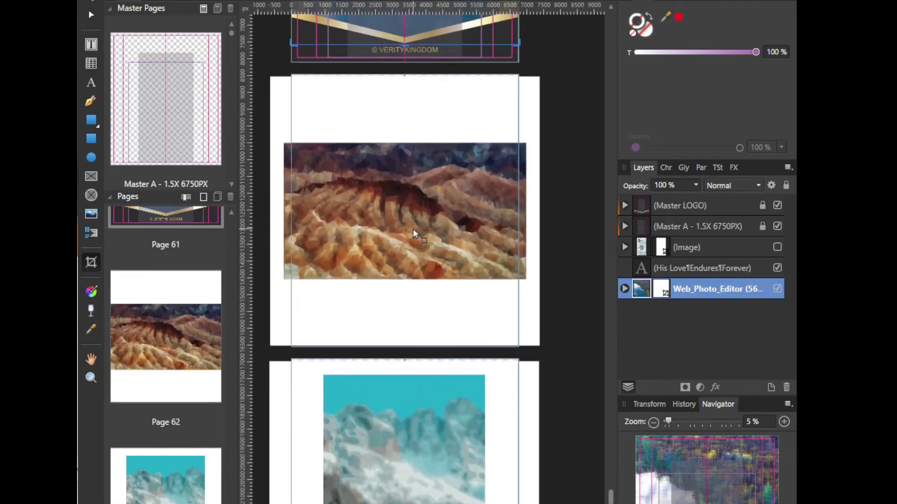
pyautogui.click(523, 102)
pyautogui.moveTo(538, 86); pyautogui.dragTo(526, 149)
pyautogui.moveTo(272, 345); pyautogui.dragTo(285, 279)
# Step: Move the desert hills image to the top of page 62, enlarge it past the gold chevron, and place its layer beneath the text layer
pyautogui.moveTo(373, 239); pyautogui.dragTo(377, 171)
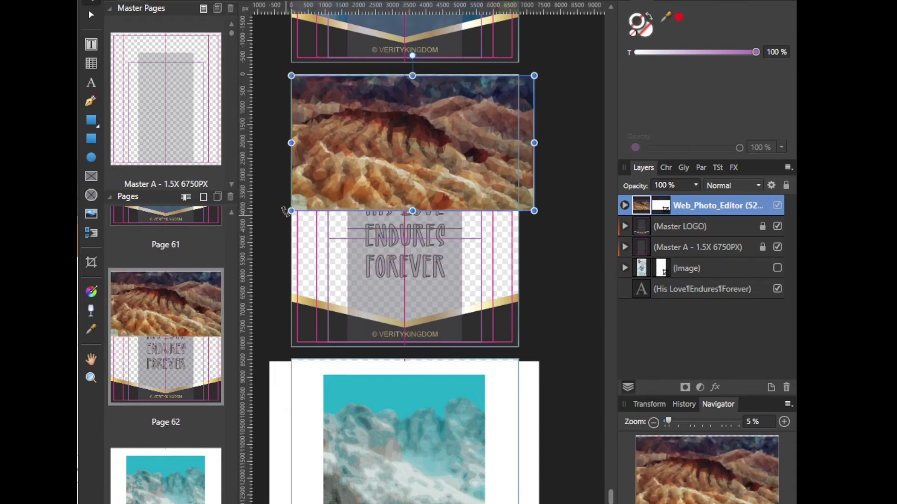
pyautogui.moveTo(291, 210); pyautogui.dragTo(325, 324)
pyautogui.hscroll(6, 466, 242)
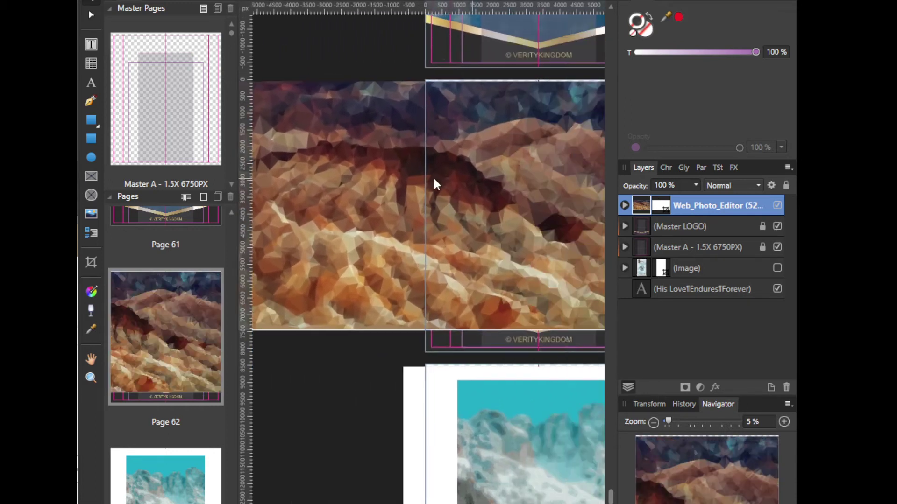
pyautogui.moveTo(435, 205); pyautogui.dragTo(416, 205)
pyautogui.moveTo(703, 205); pyautogui.dragTo(625, 296)
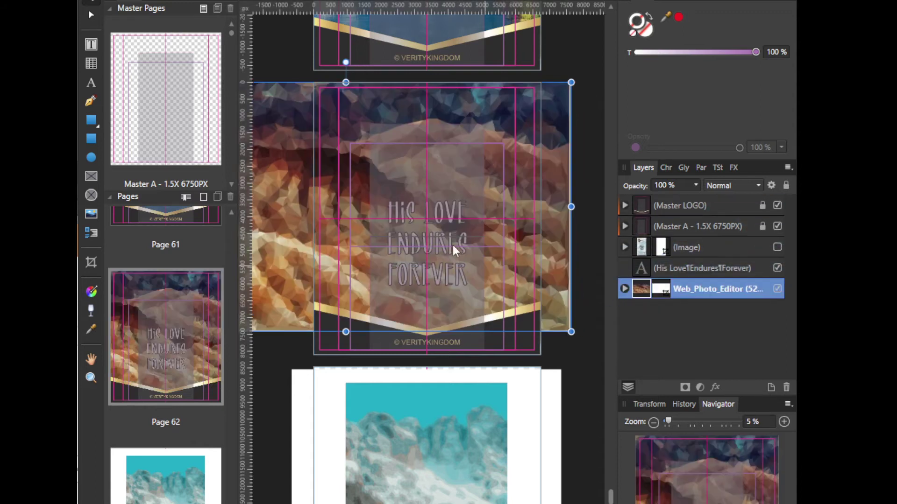
# Step: Crop the left and right sides of the desert hills image to the edges of page 62
pyautogui.scroll(-1, 407, 188)
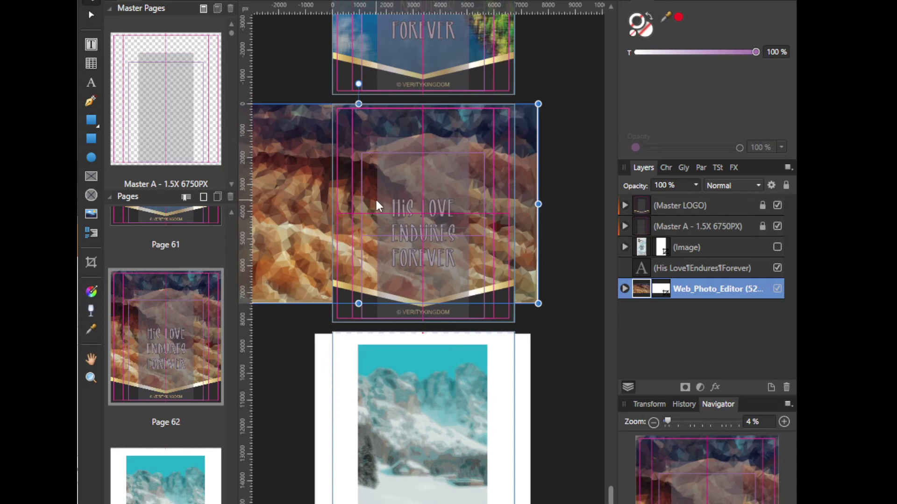
pyautogui.scroll(-1, 402, 197)
pyautogui.click(341, 234)
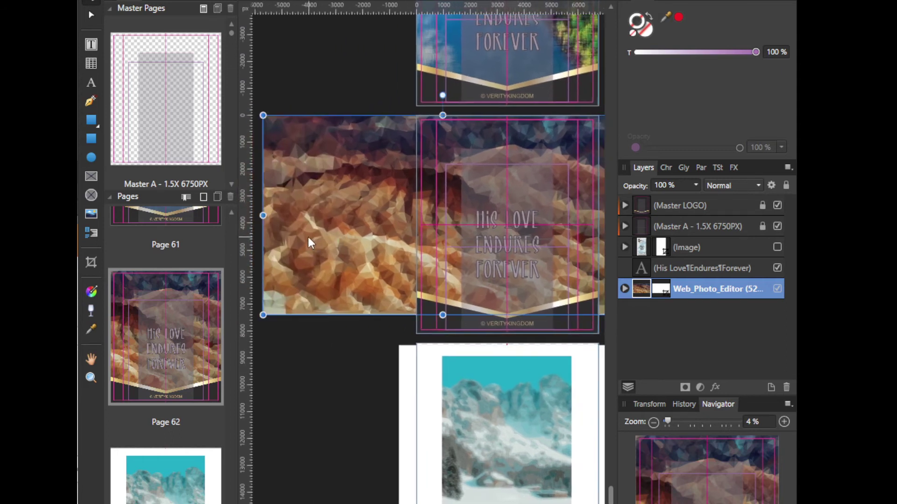
pyautogui.press('c')
pyautogui.moveTo(264, 216); pyautogui.dragTo(418, 216)
pyautogui.moveTo(496, 213); pyautogui.dragTo(376, 214)
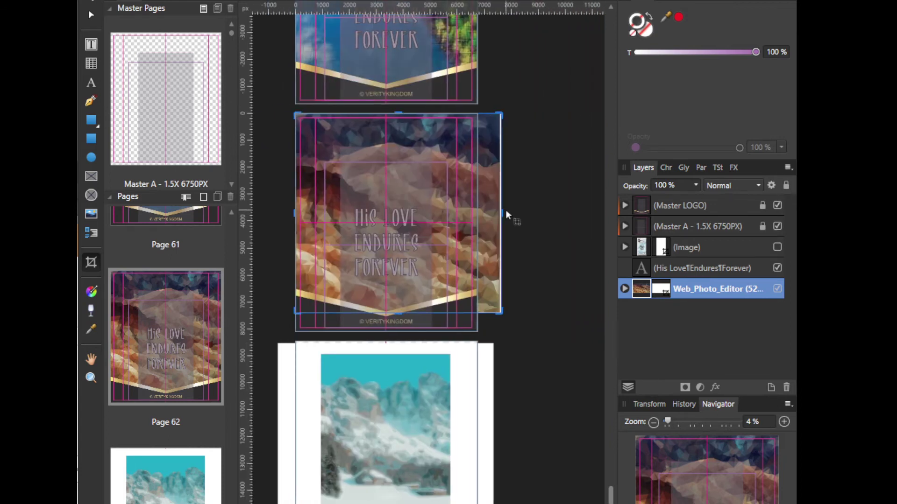
pyautogui.moveTo(501, 212); pyautogui.dragTo(477, 213)
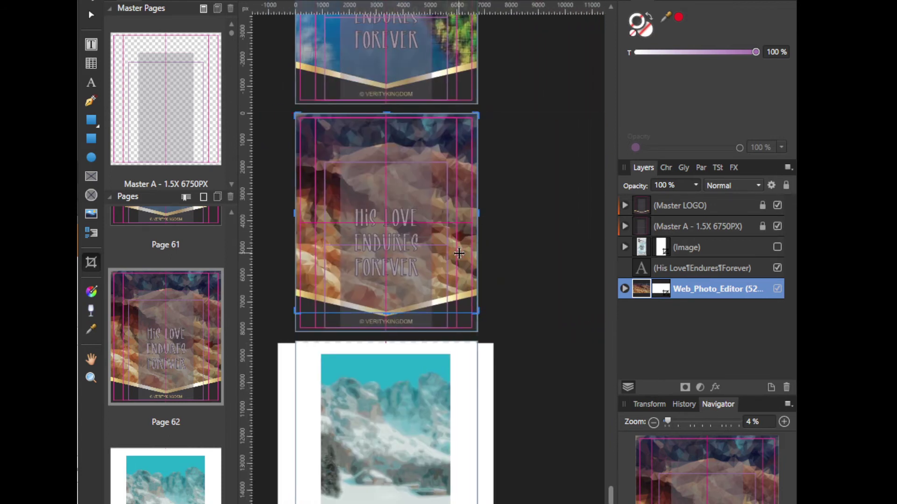
pyautogui.click(528, 280)
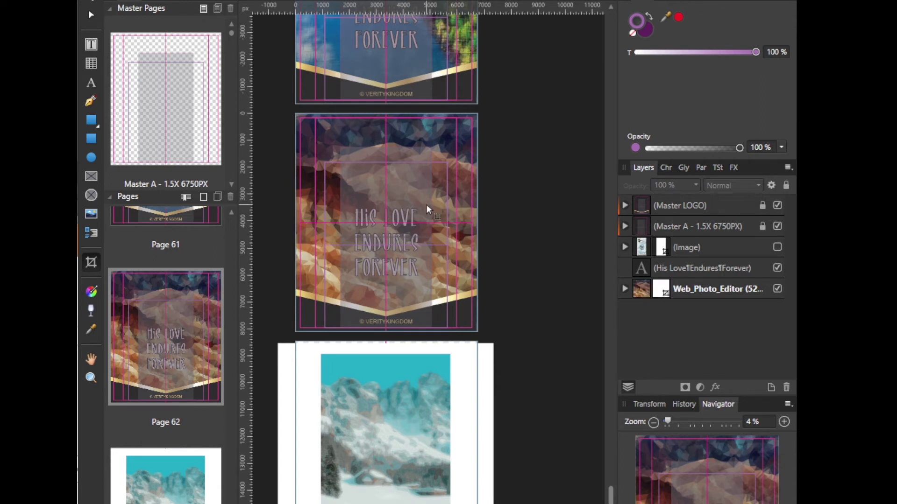
# Step: Crop the white borders off the snowy mountain image with the teal sky on page 63
pyautogui.moveTo(437, 420); pyautogui.dragTo(449, 213)
pyautogui.click(468, 190)
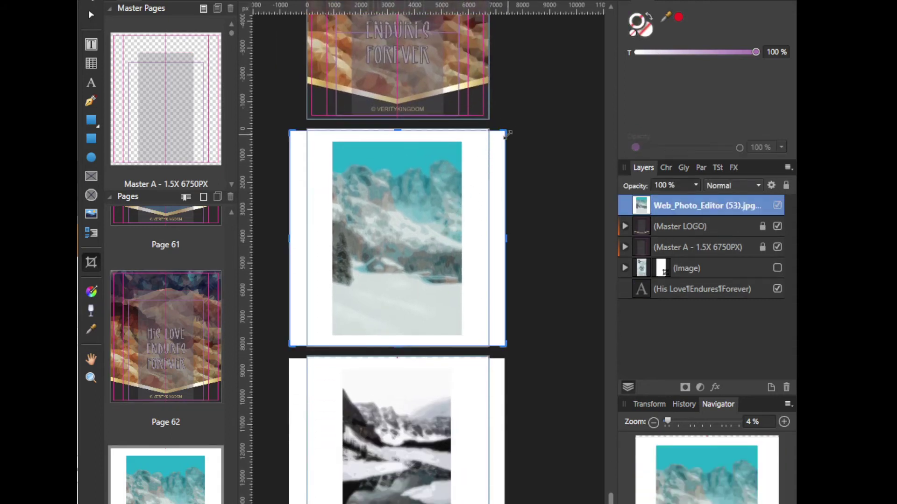
pyautogui.moveTo(503, 135); pyautogui.dragTo(463, 146)
pyautogui.moveTo(290, 346); pyautogui.dragTo(333, 335)
pyautogui.press('v')
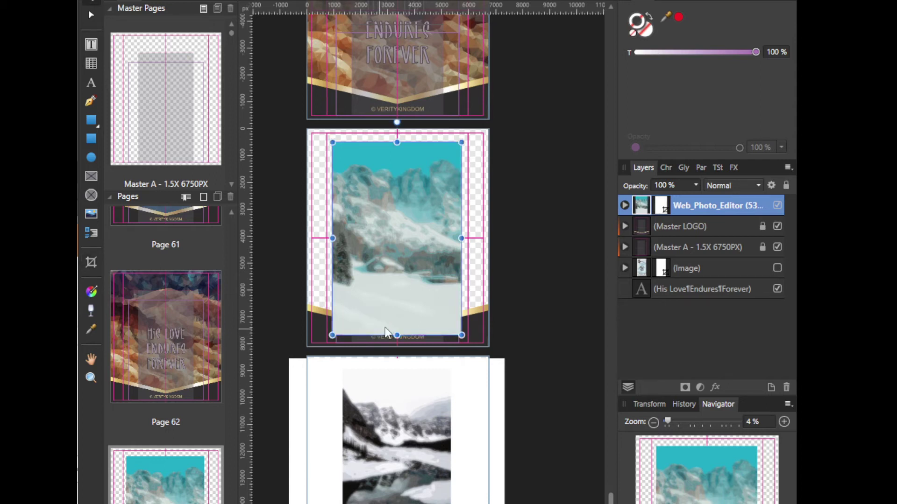
# Step: Move the snowy mountain image to the top-left corner of page 63, enlarge it to the page width, and place its layer beneath the text layer
pyautogui.moveTo(422, 300); pyautogui.dragTo(399, 282)
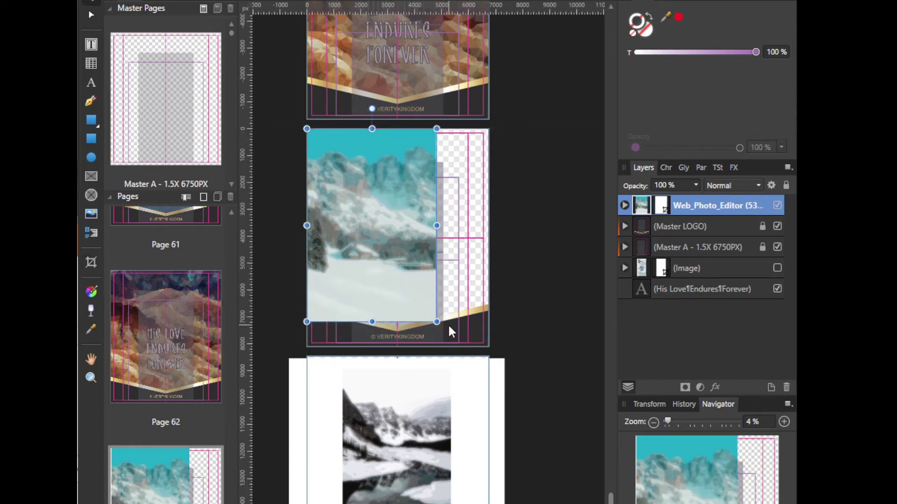
pyautogui.moveTo(436, 322); pyautogui.dragTo(507, 369)
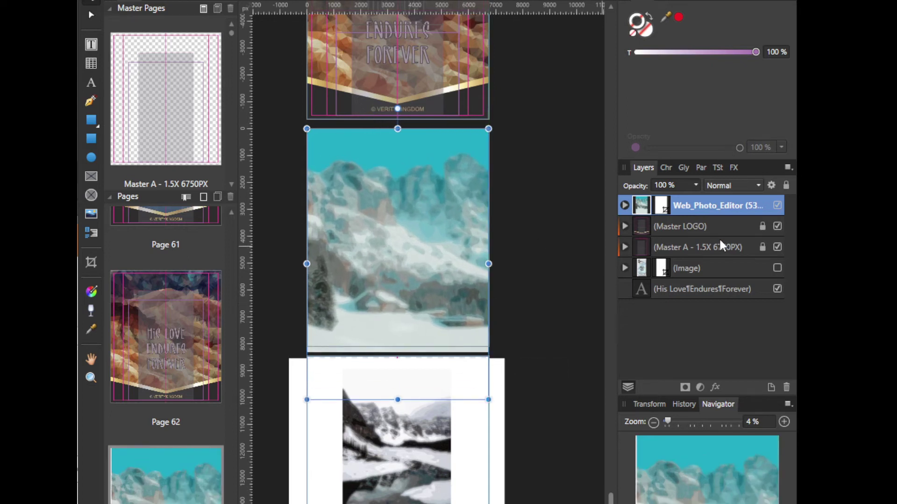
pyautogui.moveTo(704, 205); pyautogui.dragTo(631, 295)
# Step: Shift the snowy mountain image slightly upward, then crop its top and bottom to the edges of page 63
pyautogui.moveTo(461, 282); pyautogui.dragTo(462, 270)
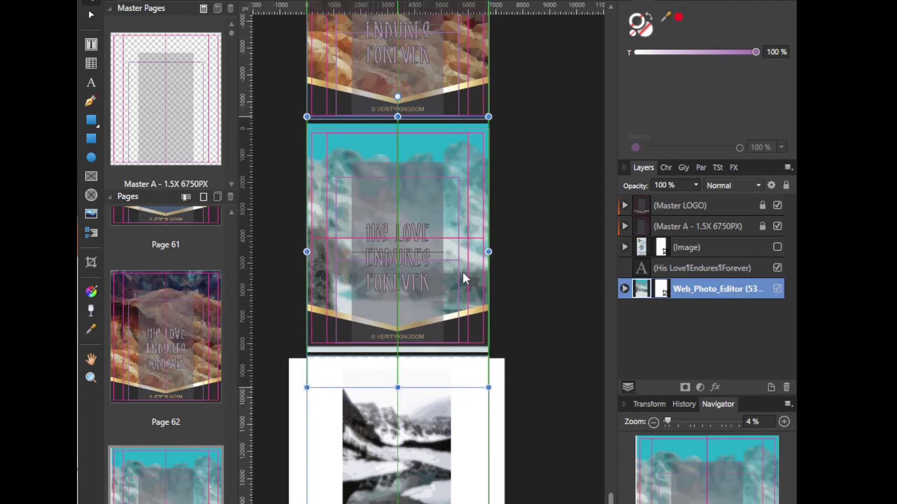
pyautogui.moveTo(462, 270); pyautogui.dragTo(462, 270)
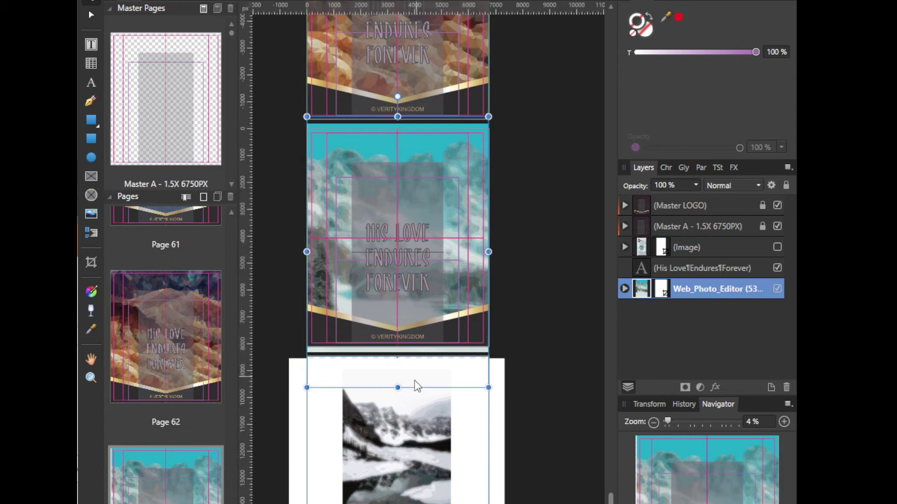
pyautogui.press('c')
pyautogui.moveTo(396, 117); pyautogui.dragTo(396, 130)
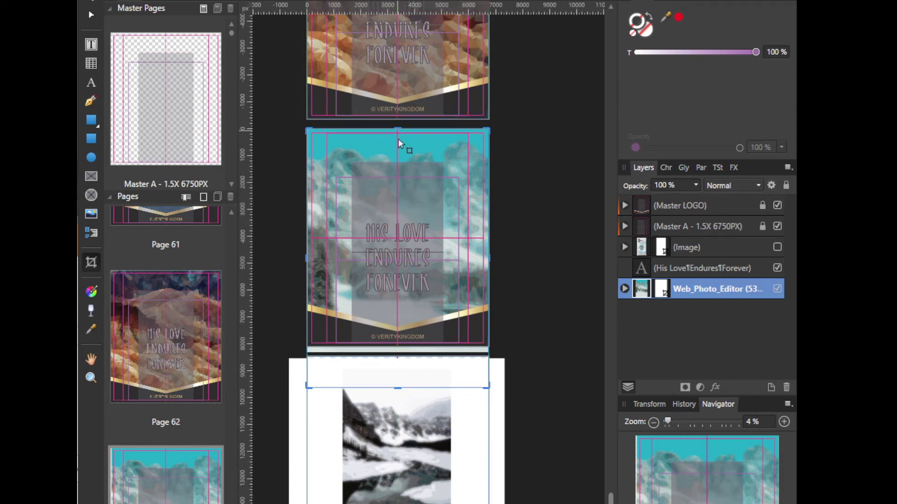
pyautogui.click(402, 397)
pyautogui.click(438, 303)
pyautogui.moveTo(399, 380); pyautogui.dragTo(398, 346)
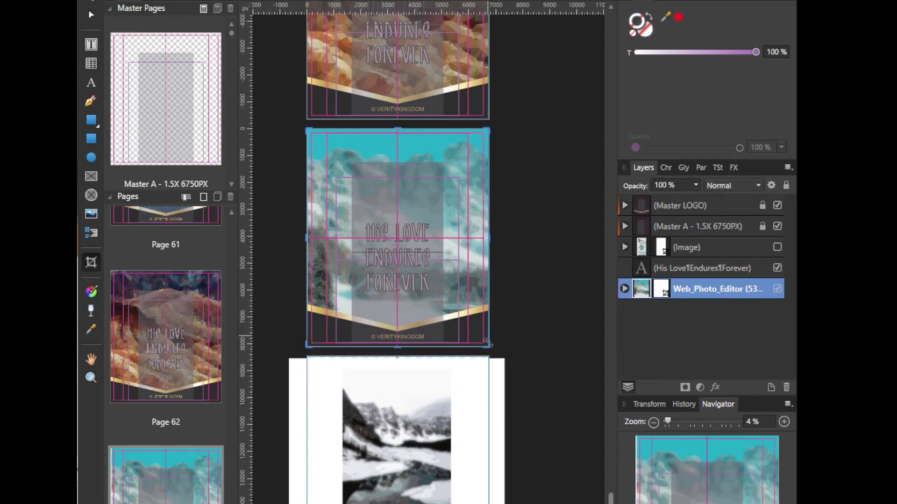
# Step: Crop the white borders off the black-and-white snowy valley image on page 64
pyautogui.scroll(-5, 474, 414)
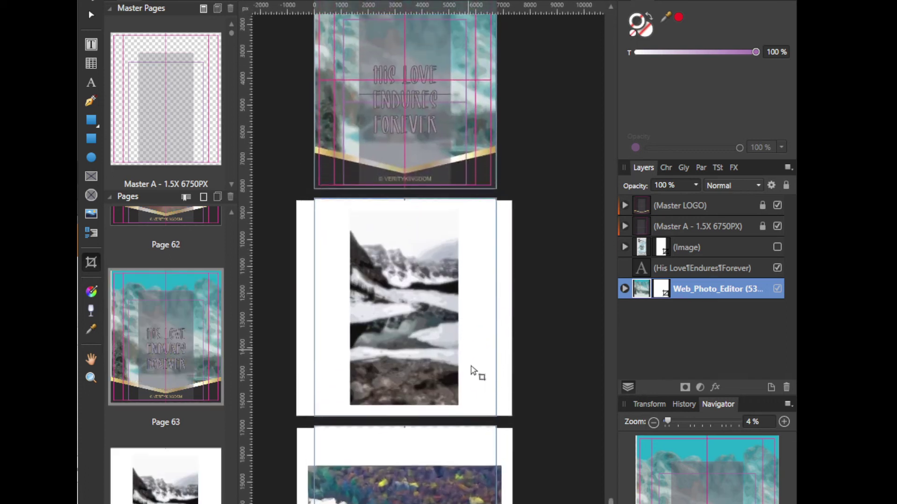
pyautogui.click(449, 293)
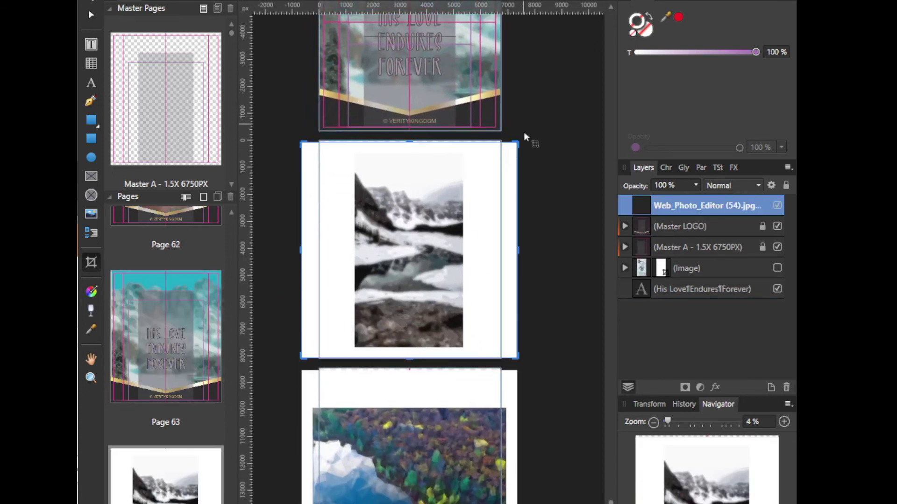
pyautogui.moveTo(516, 145); pyautogui.dragTo(462, 155)
pyautogui.moveTo(306, 358); pyautogui.dragTo(355, 347)
pyautogui.press('v')
# Step: Align the snowy valley image to page 64's bottom-left corner, enlarge it to the page width, and place its layer beneath the text layer
pyautogui.moveTo(410, 312); pyautogui.dragTo(385, 325)
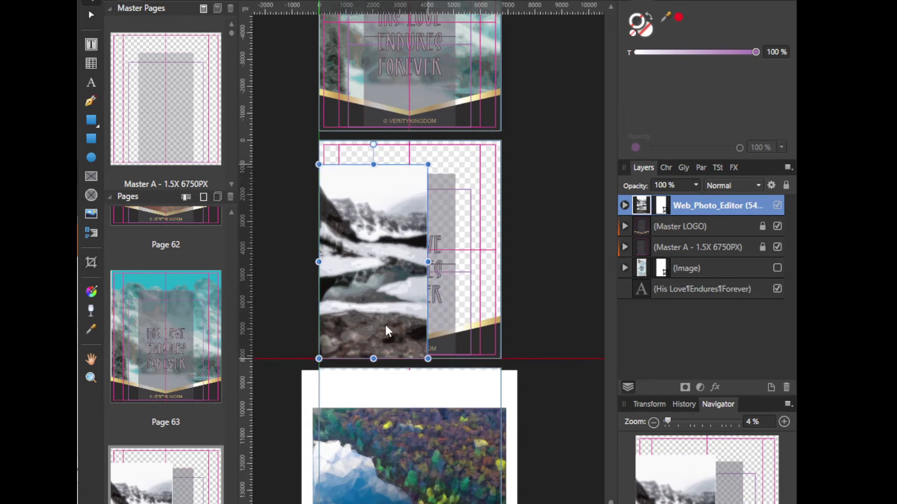
pyautogui.moveTo(428, 164); pyautogui.dragTo(530, 58)
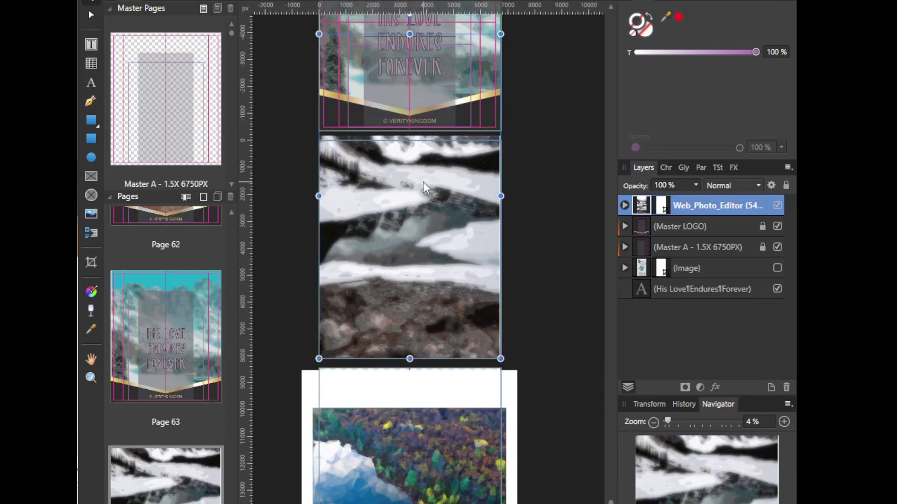
pyautogui.moveTo(712, 204); pyautogui.dragTo(638, 291)
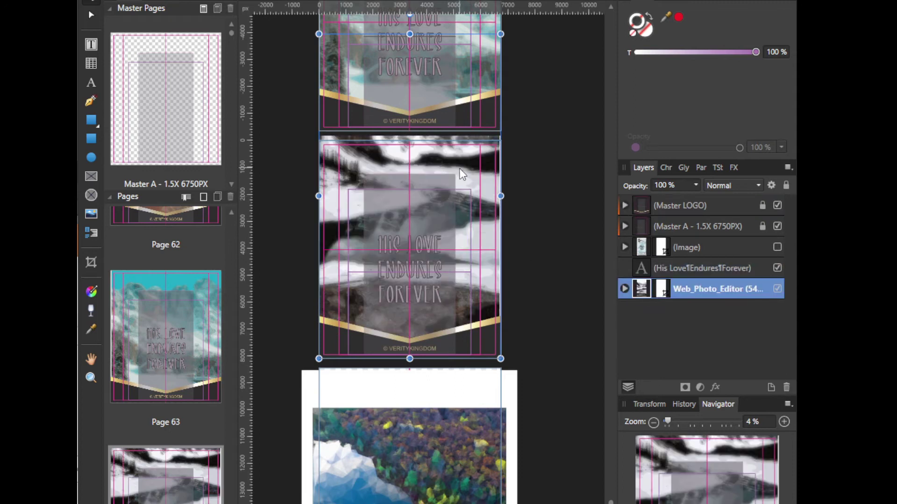
# Step: Lower the snowy valley image behind the text on page 64, then crop its top and bottom to the page edges
pyautogui.moveTo(459, 168); pyautogui.dragTo(461, 253)
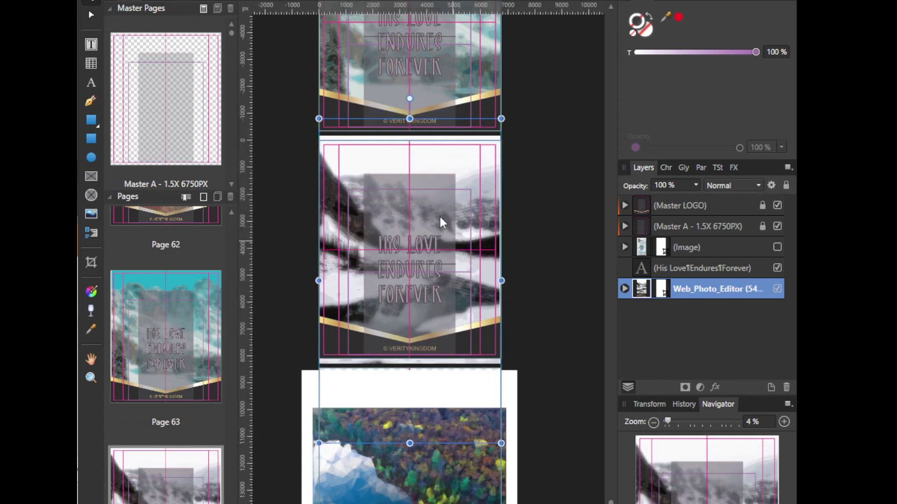
pyautogui.press('c')
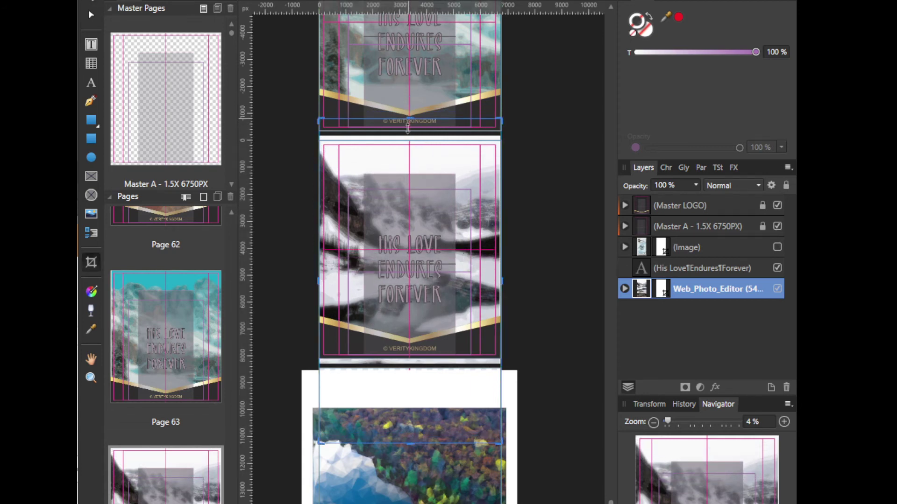
pyautogui.moveTo(408, 122); pyautogui.dragTo(410, 140)
pyautogui.moveTo(412, 425); pyautogui.dragTo(410, 358)
# Step: Crop the white borders off the autumn forest and blue lake image on page 65
pyautogui.scroll(-1, 416, 436)
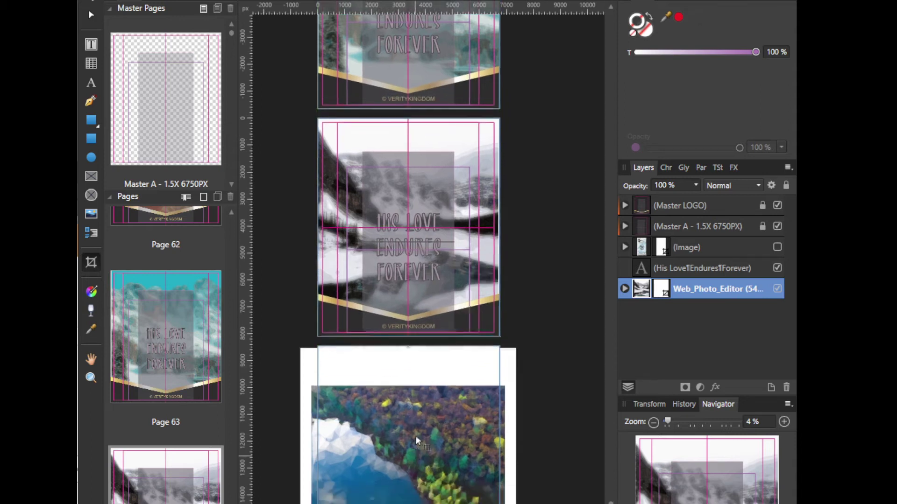
pyautogui.scroll(-5, 416, 436)
pyautogui.click(414, 231)
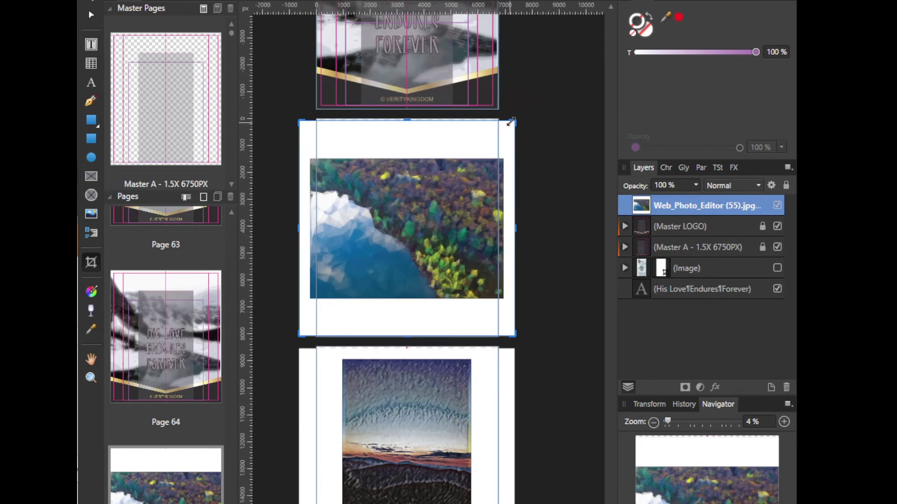
pyautogui.moveTo(507, 131); pyautogui.dragTo(506, 157)
pyautogui.moveTo(306, 336); pyautogui.dragTo(308, 296)
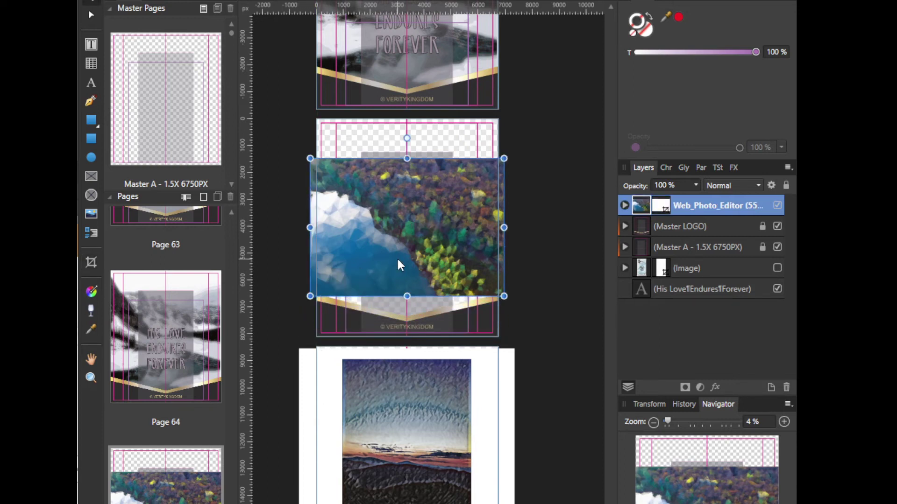
# Step: Move the autumn forest image to the top of page 65, enlarge it past the gold chevron, and place its layer beneath the text layer
pyautogui.moveTo(400, 265); pyautogui.dragTo(380, 215)
pyautogui.moveTo(488, 257); pyautogui.dragTo(577, 326)
pyautogui.moveTo(682, 208); pyautogui.dragTo(626, 295)
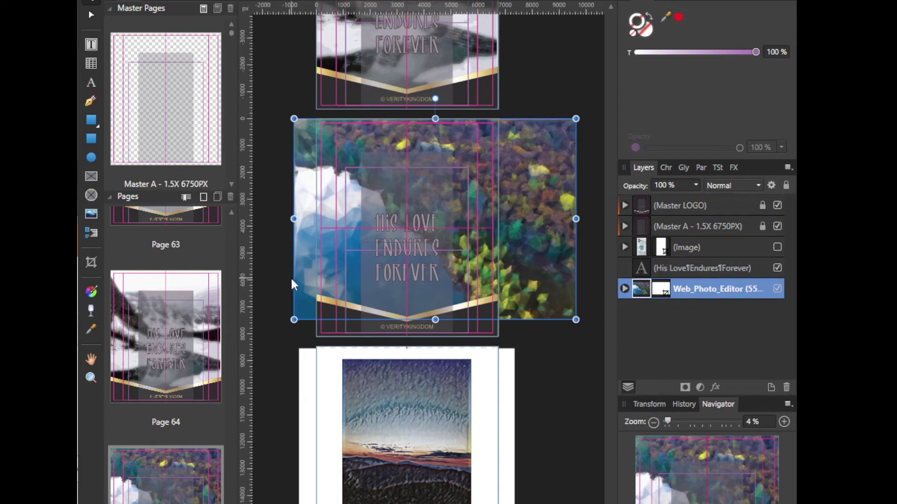
# Step: Crop the left and right sides of the autumn forest image to the edges of page 65
pyautogui.press('c')
pyautogui.moveTo(292, 220); pyautogui.dragTo(316, 219)
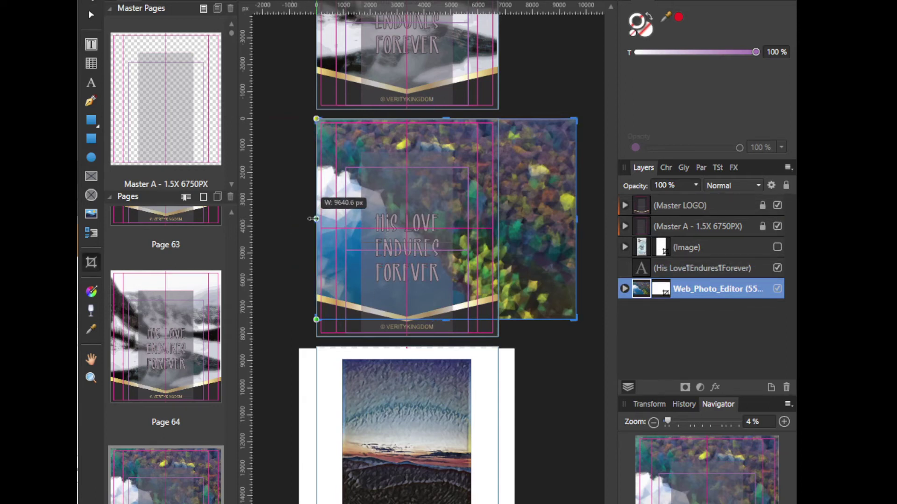
pyautogui.moveTo(574, 218); pyautogui.dragTo(499, 221)
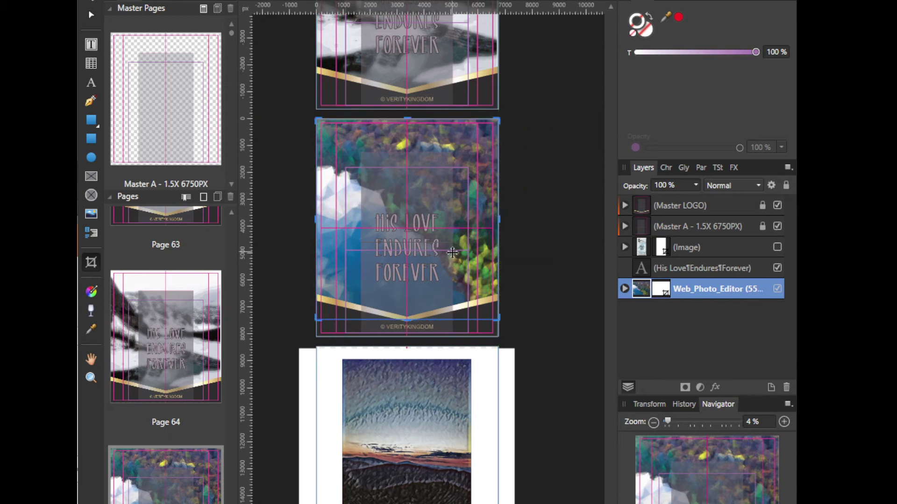
# Step: Crop the white borders off the dark textured sunset image on page 66
pyautogui.scroll(-3, 453, 282)
pyautogui.hscroll(1, 439, 271)
pyautogui.scroll(-10, 425, 262)
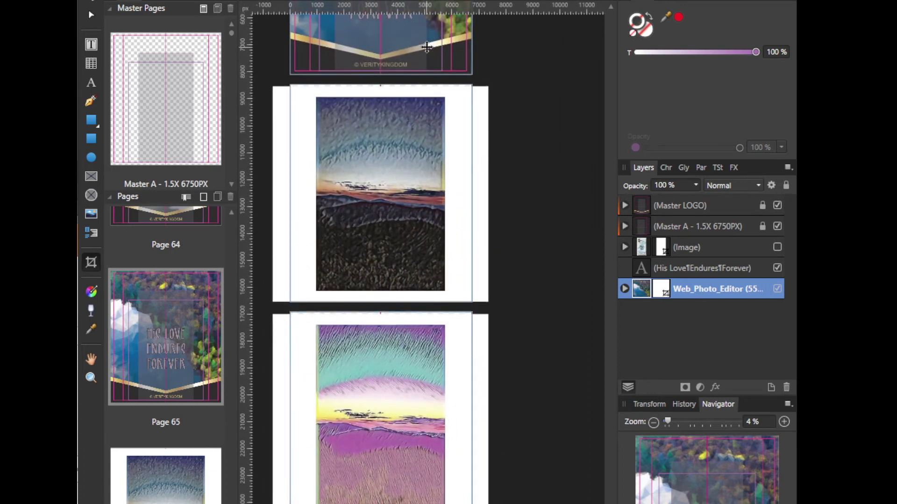
pyautogui.click(433, 131)
pyautogui.moveTo(487, 87); pyautogui.dragTo(445, 97)
pyautogui.moveTo(274, 300); pyautogui.dragTo(318, 290)
# Step: Move the dark sunset image to the left edge of page 66, enlarge it to the page width, and place its layer beneath the text layer
pyautogui.moveTo(391, 256); pyautogui.dragTo(364, 218)
pyautogui.moveTo(417, 255); pyautogui.dragTo(489, 333)
pyautogui.moveTo(701, 204); pyautogui.dragTo(637, 315)
# Step: Lower the dark sunset image on page 66, stretch its top to the page edge, and crop its bottom to the page edge
pyautogui.moveTo(421, 99); pyautogui.dragTo(422, 127)
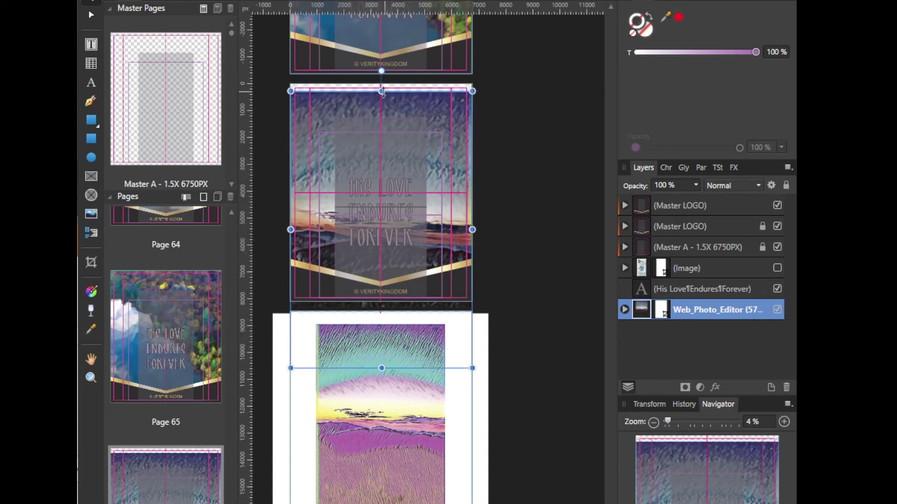
pyautogui.moveTo(382, 92); pyautogui.dragTo(382, 87)
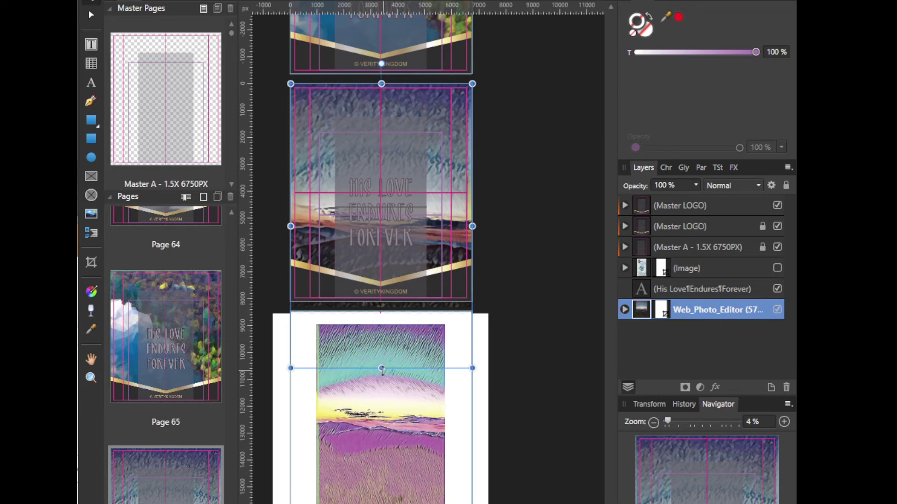
pyautogui.press('c')
pyautogui.moveTo(382, 370); pyautogui.dragTo(382, 303)
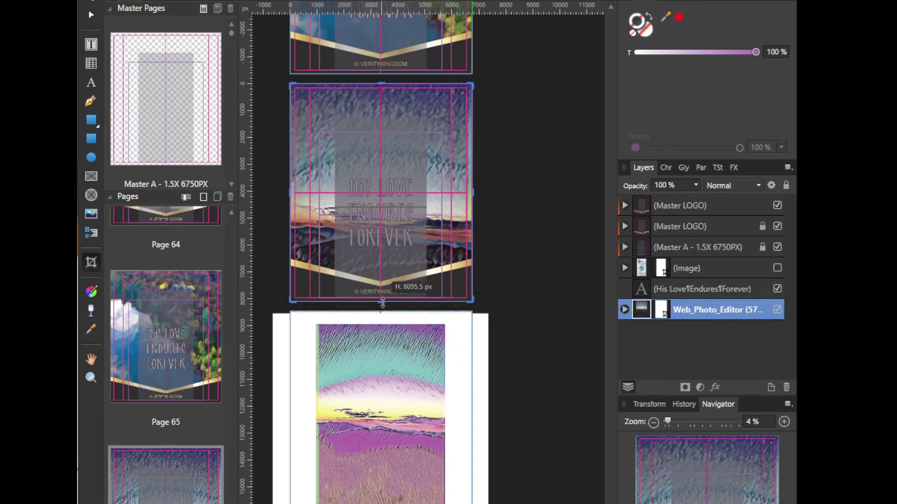
# Step: Crop the white borders off the purple and teal sunset image on page 67
pyautogui.scroll(-5, 527, 266)
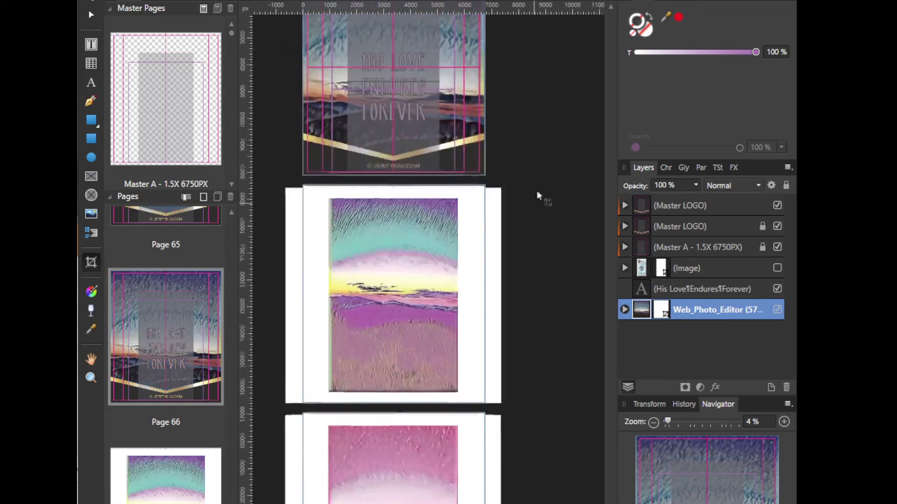
pyautogui.click(462, 223)
pyautogui.moveTo(503, 148); pyautogui.dragTo(460, 162)
pyautogui.moveTo(291, 363); pyautogui.dragTo(337, 350)
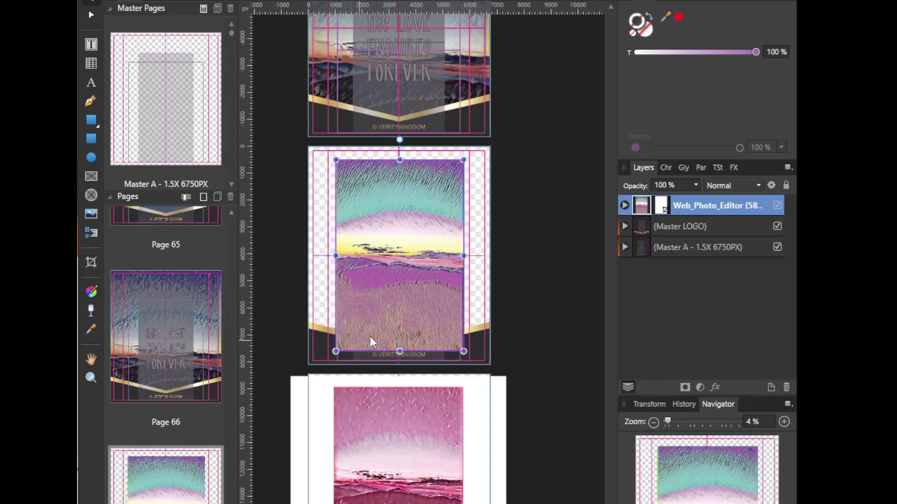
# Step: Move the purple and teal sunset image to the left edge of page 67, enlarge it to the page width, and place it beneath both master layers
pyautogui.moveTo(419, 323); pyautogui.dragTo(392, 290)
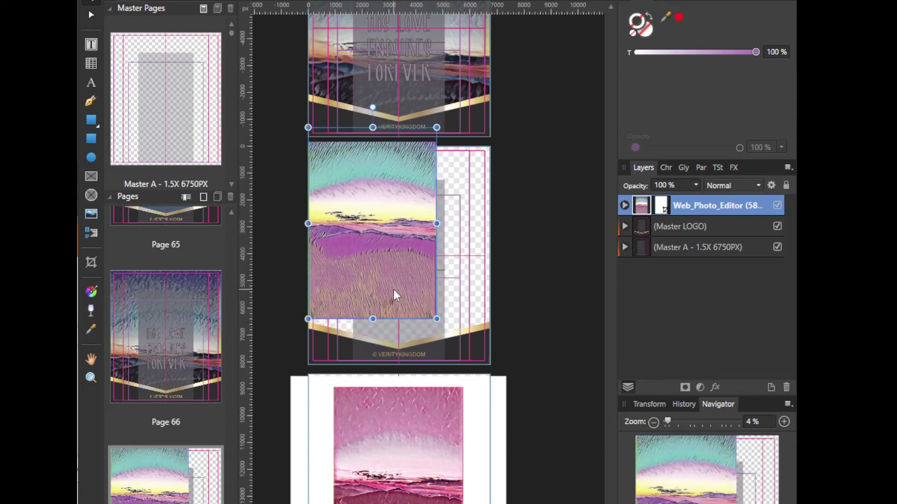
pyautogui.moveTo(437, 319); pyautogui.dragTo(501, 395)
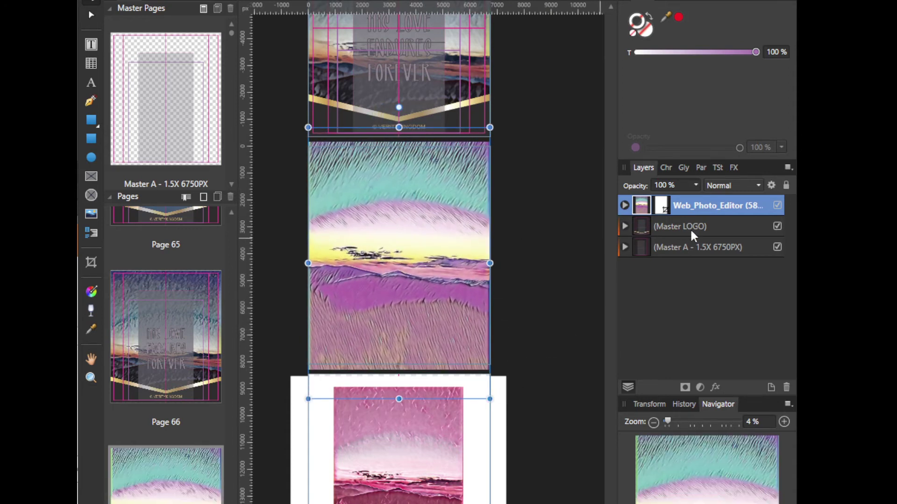
pyautogui.moveTo(660, 206); pyautogui.dragTo(671, 257)
pyautogui.moveTo(625, 259); pyautogui.dragTo(619, 261)
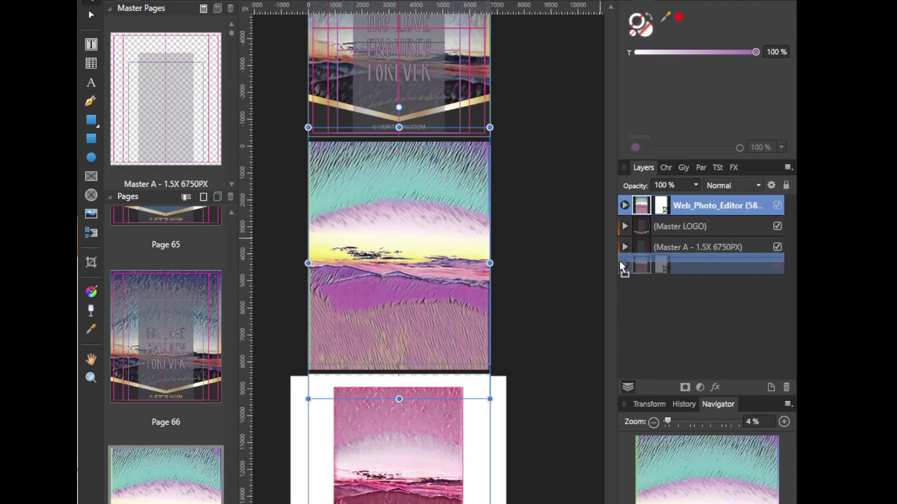
# Step: Lower the purple and teal sunset image to the top edge of page 67 and crop its bottom to the page edge
pyautogui.moveTo(454, 200); pyautogui.dragTo(454, 217)
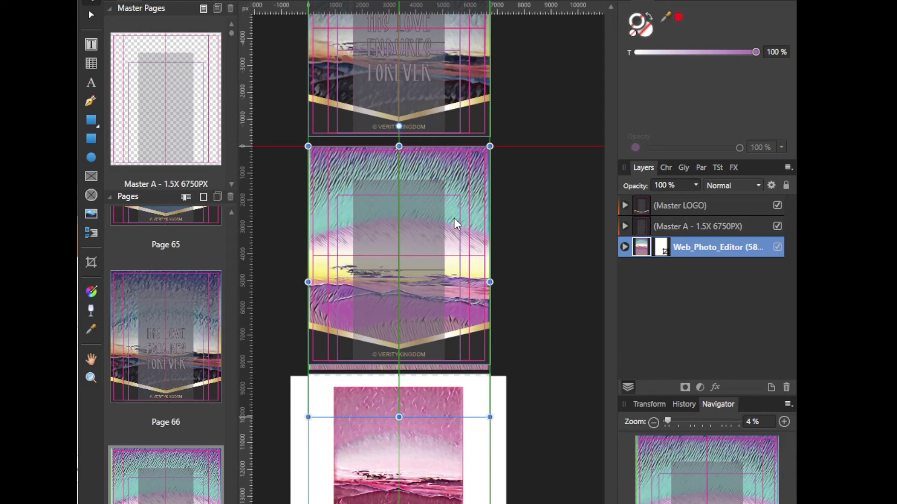
pyautogui.moveTo(454, 218); pyautogui.dragTo(454, 217)
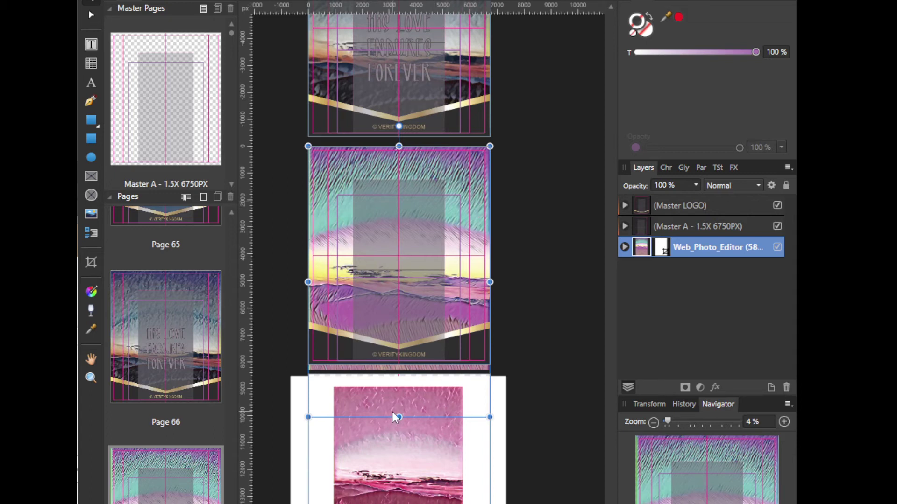
pyautogui.press('c')
pyautogui.moveTo(399, 417); pyautogui.dragTo(399, 364)
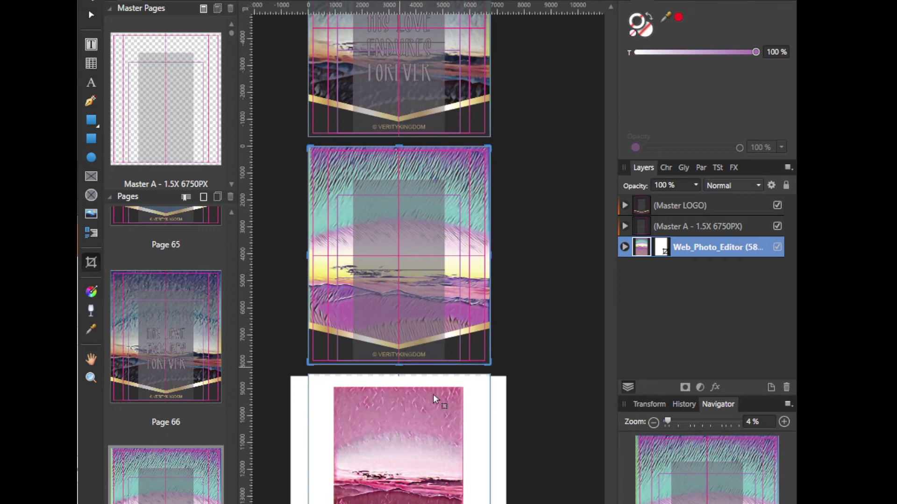
# Step: Copy the "His Love Endures Forever" text from page 66 and paste it onto page 67
pyautogui.scroll(-5, 455, 460)
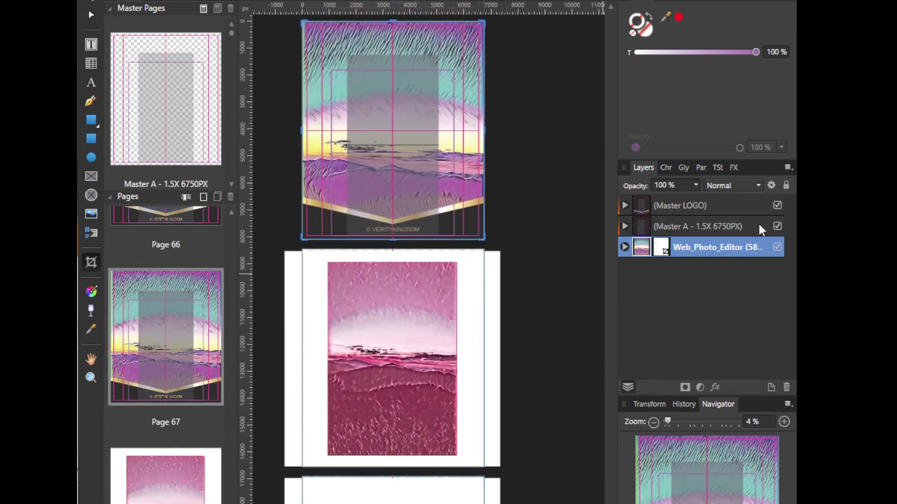
pyautogui.click(191, 213)
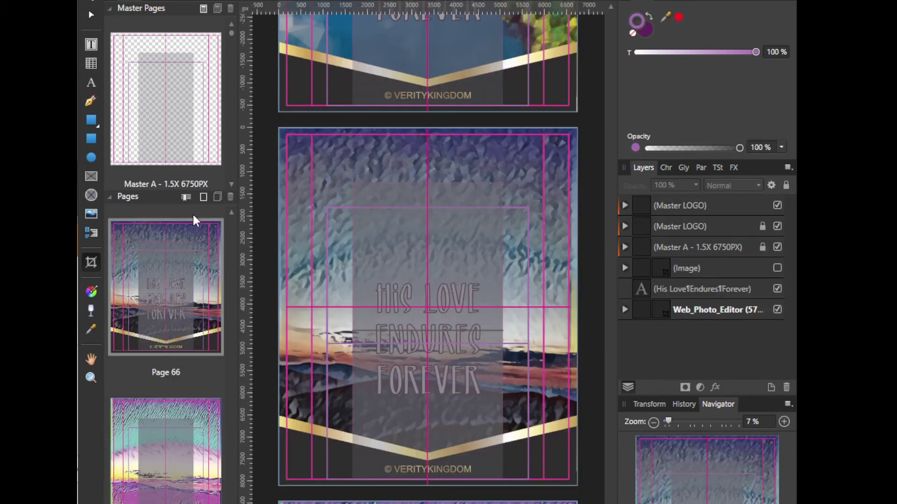
pyautogui.click(700, 287)
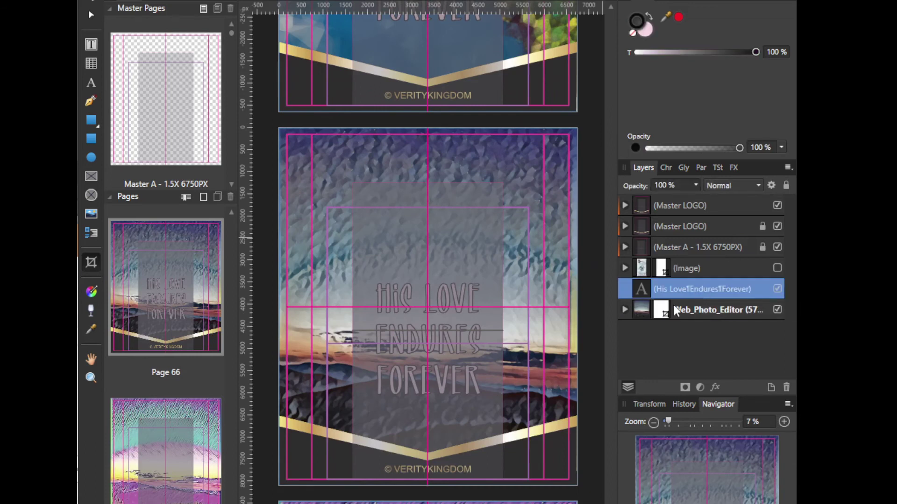
pyautogui.click(159, 463)
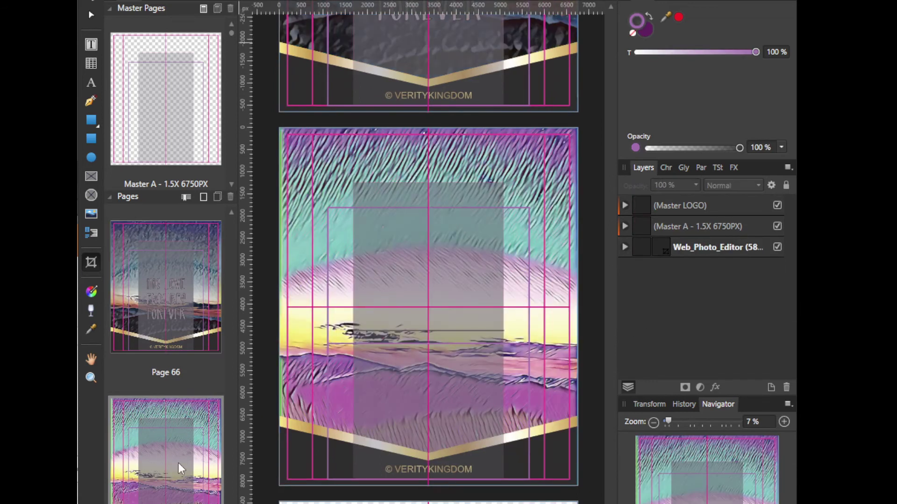
pyautogui.hotkey('ctrl', 'v')
pyautogui.scroll(-5, 167, 486)
pyautogui.scroll(-1, 168, 487)
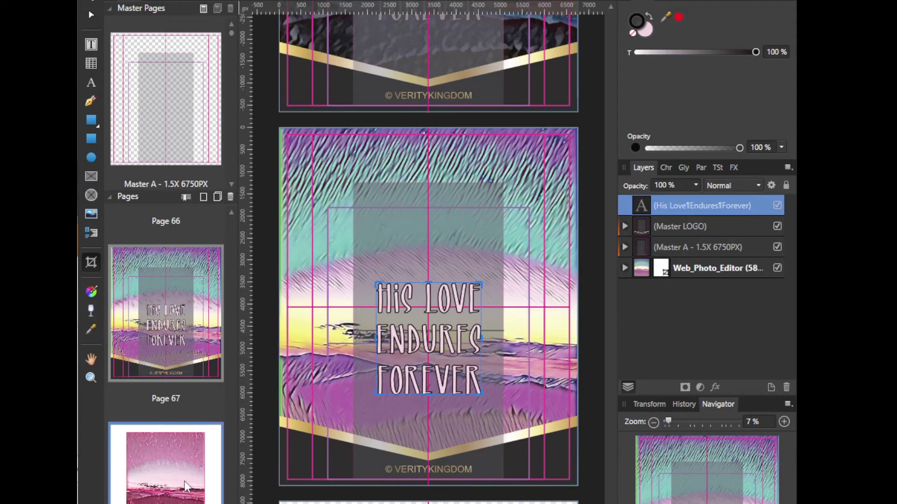
pyautogui.scroll(-8, 196, 428)
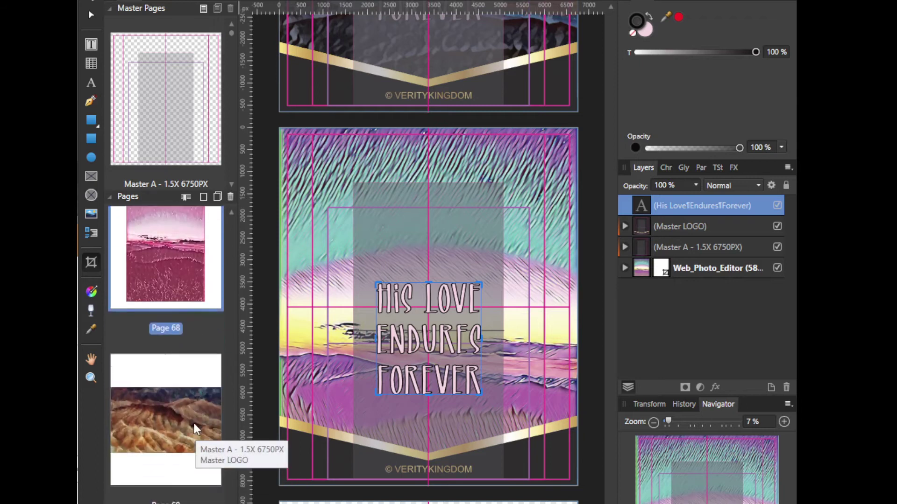
pyautogui.scroll(-6, 196, 432)
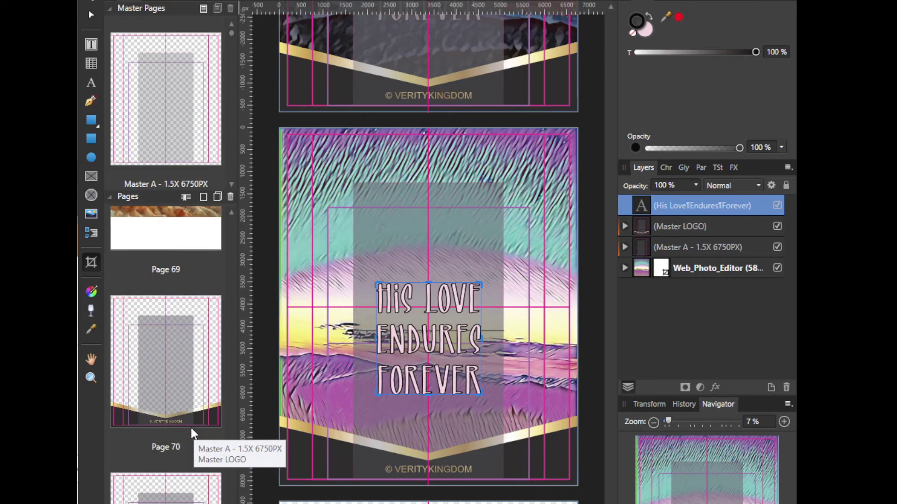
pyautogui.scroll(-4, 189, 431)
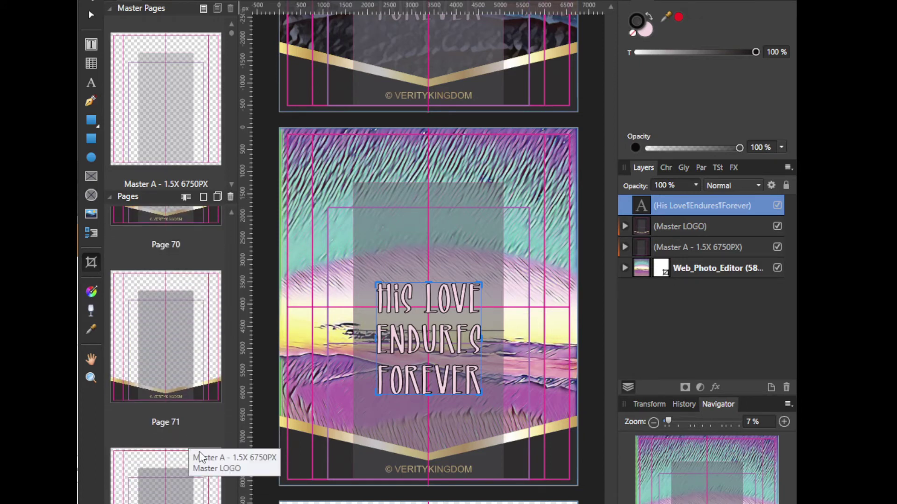
pyautogui.keyDown('shift'); pyautogui.click(187, 449); pyautogui.keyUp('shift')
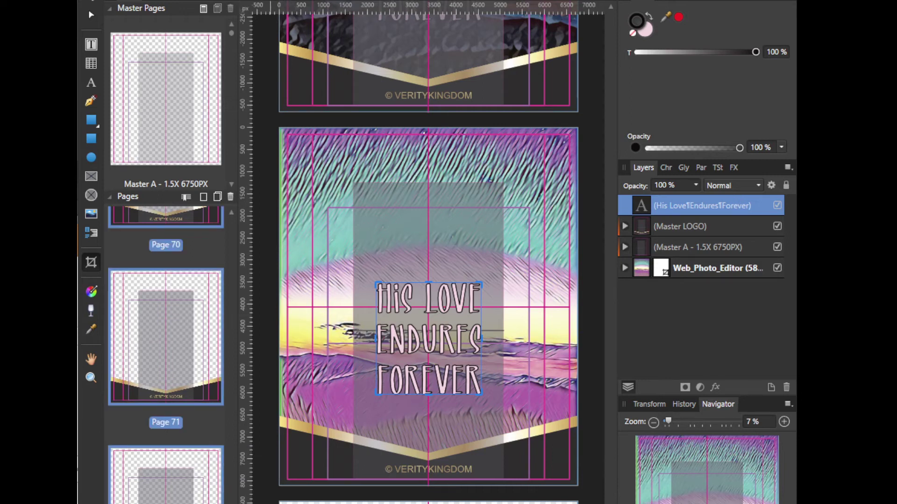
pyautogui.hotkey('ctrl', 'j')
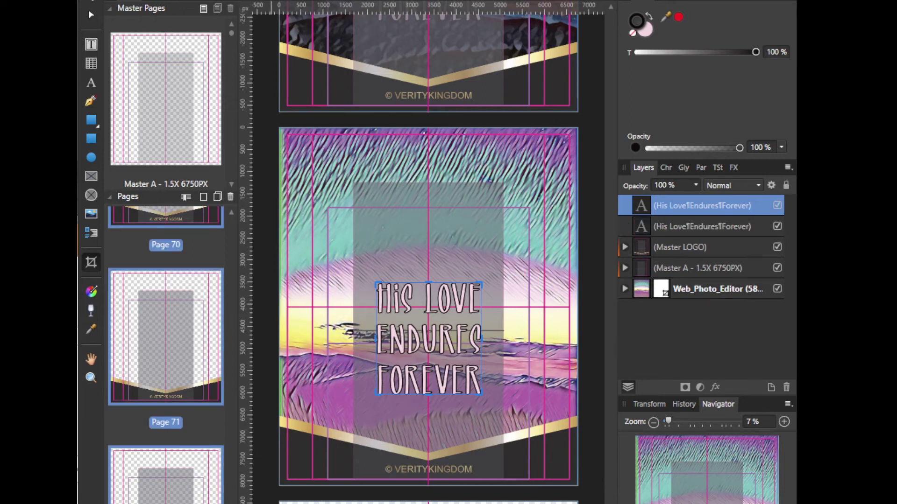
pyautogui.click(699, 226)
pyautogui.click(787, 388)
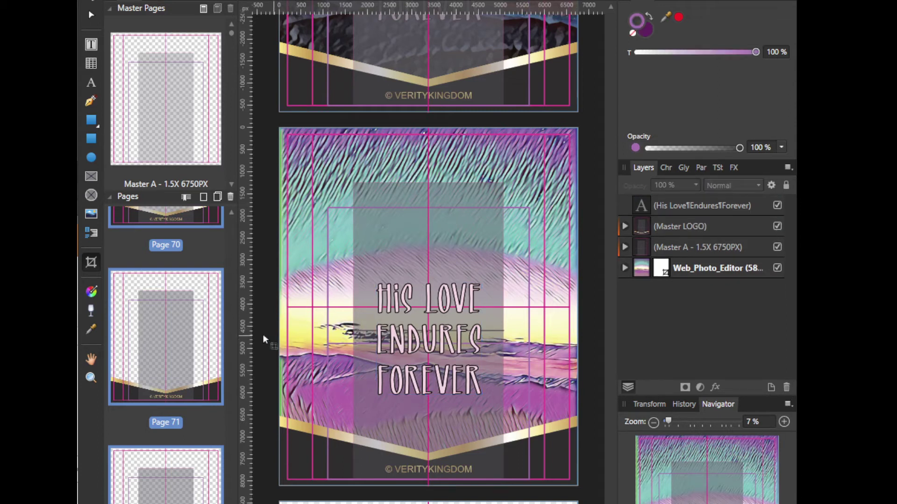
pyautogui.click(172, 354)
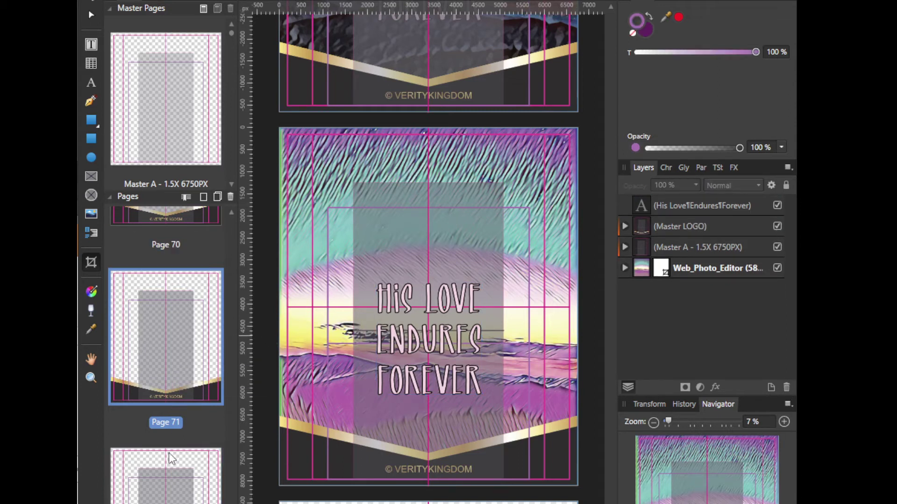
pyautogui.scroll(1, 184, 374)
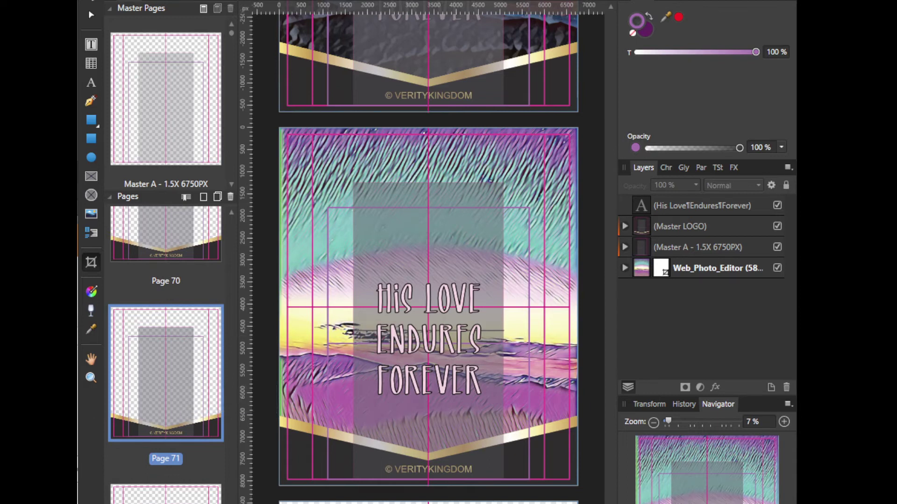
pyautogui.scroll(10, 166, 355)
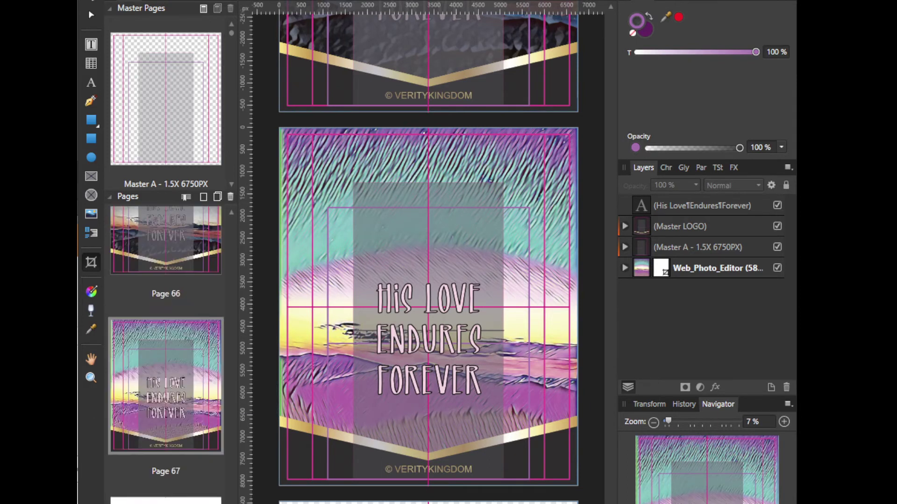
# Step: Open page 68 and crop the white borders off its pink sunset image
pyautogui.scroll(-4, 166, 355)
pyautogui.click(158, 436)
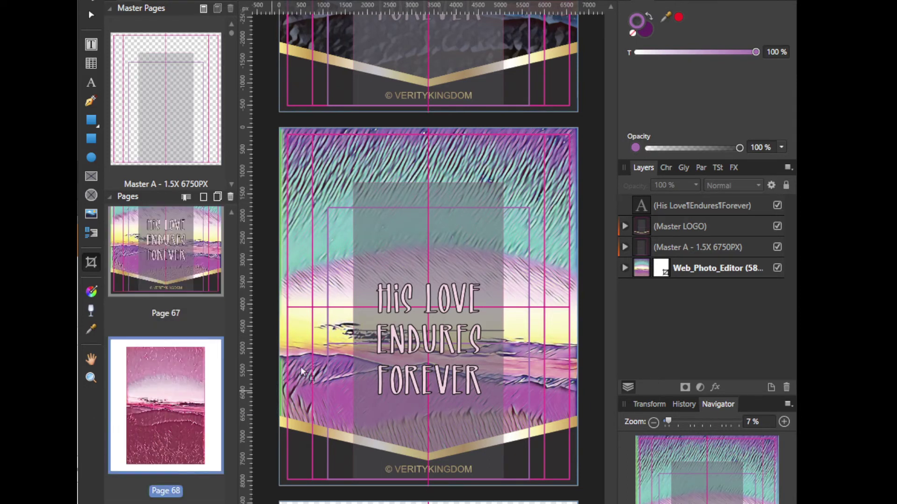
pyautogui.scroll(-3, 432, 262)
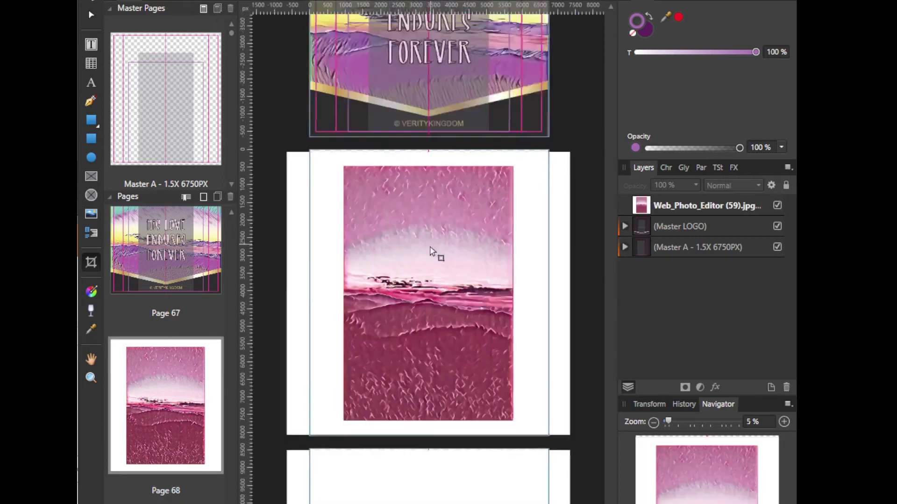
pyautogui.click(534, 180)
pyautogui.moveTo(541, 170); pyautogui.dragTo(496, 184)
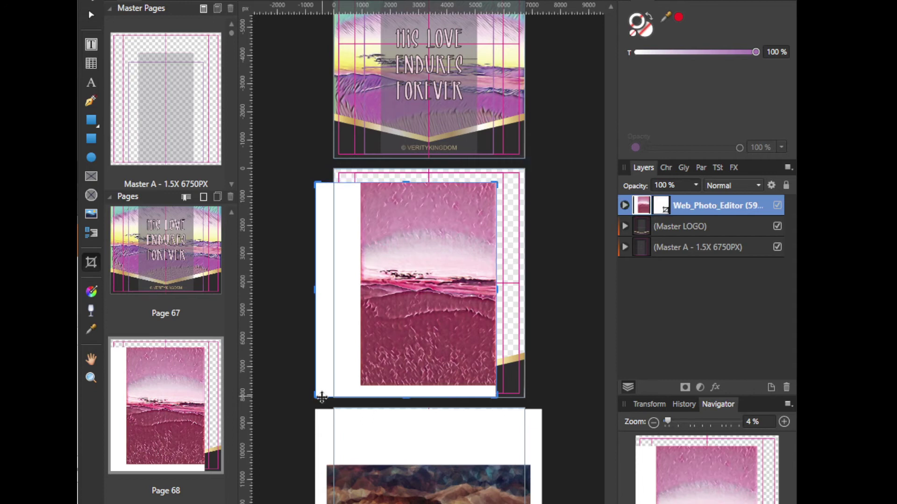
pyautogui.moveTo(317, 397); pyautogui.dragTo(363, 386)
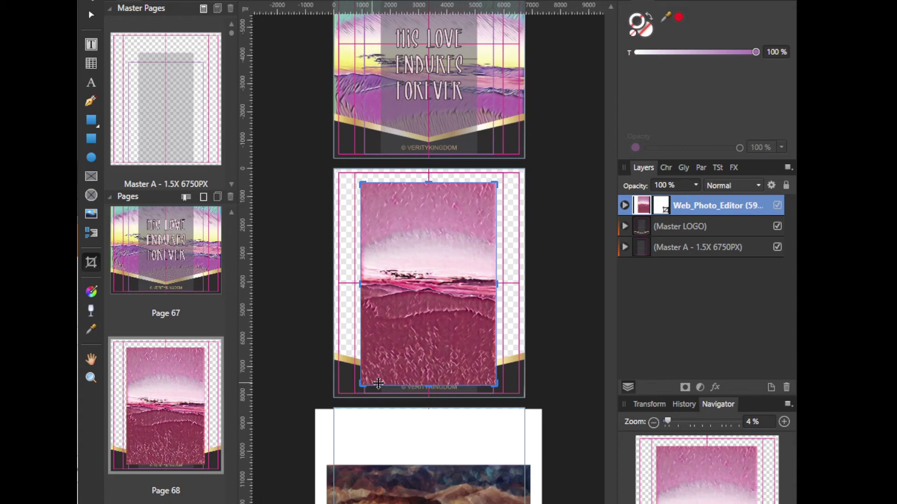
pyautogui.hotkey('ctrl', 'd')
pyautogui.click(430, 357)
pyautogui.moveTo(435, 347)
pyautogui.mouseDown()
pyautogui.moveTo(411, 322)
pyautogui.moveTo(427, 334)
pyautogui.mouseUp()
pyautogui.hotkey('ctrl', 'z')
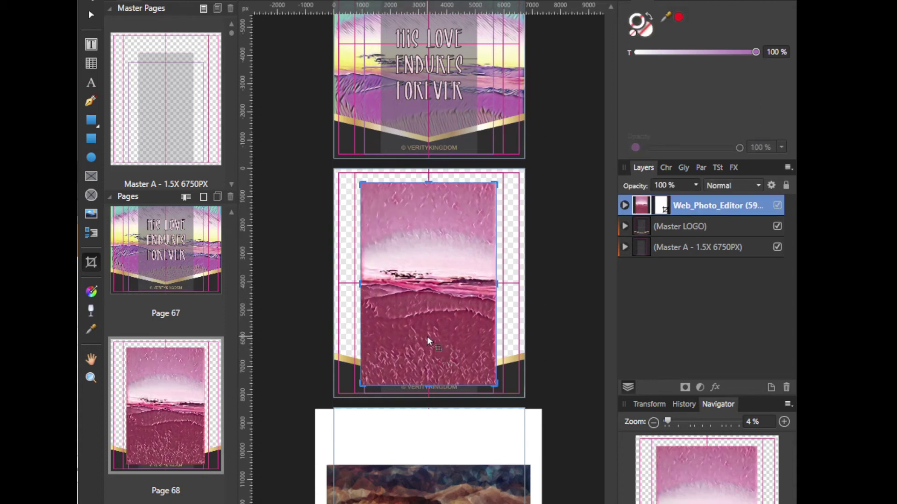
# Step: Move the pink sunset image to the top-left corner of page 68, enlarge it to the page width, and place it beneath both master layers
pyautogui.press('v')
pyautogui.moveTo(430, 337); pyautogui.dragTo(398, 322)
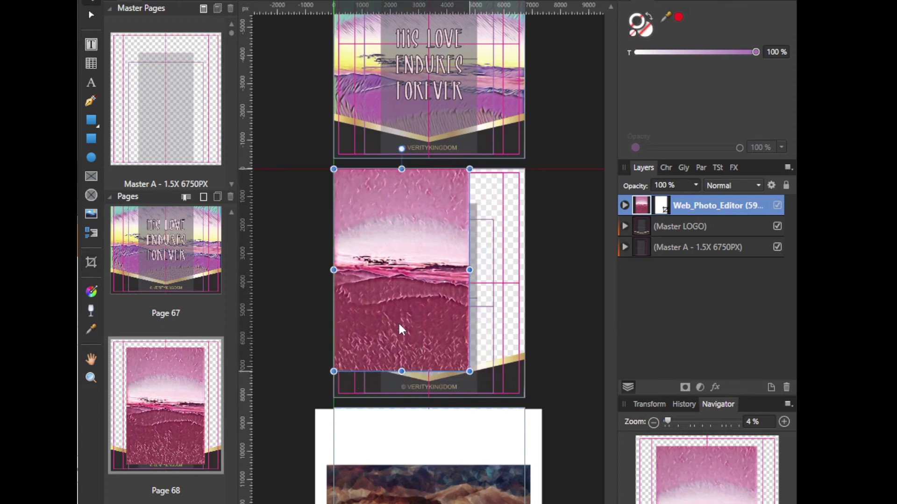
pyautogui.moveTo(469, 371); pyautogui.dragTo(526, 454)
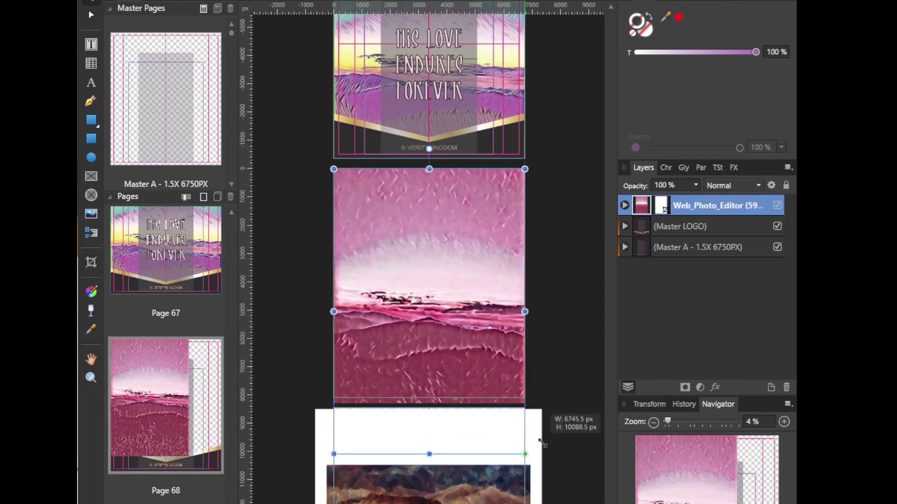
pyautogui.moveTo(717, 215); pyautogui.dragTo(627, 265)
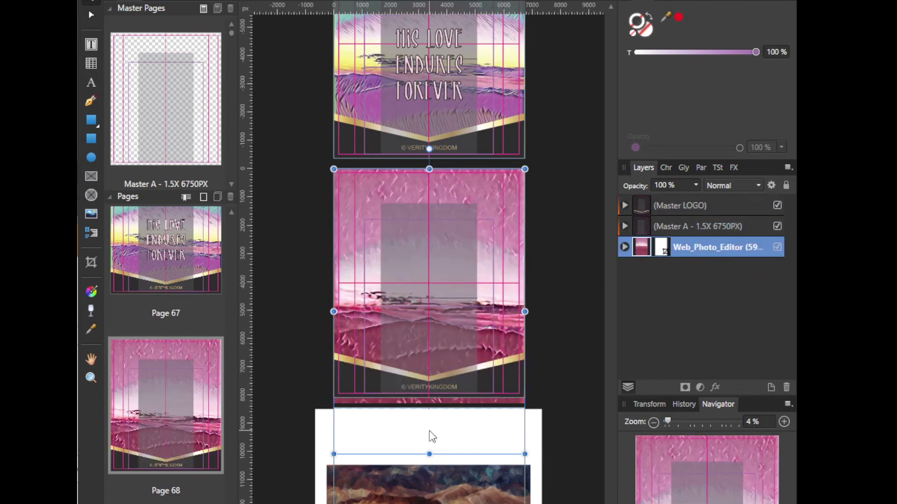
# Step: Crop the bottom of the pink sunset image to the lower edge of page 68
pyautogui.press('c')
pyautogui.moveTo(430, 454); pyautogui.dragTo(431, 396)
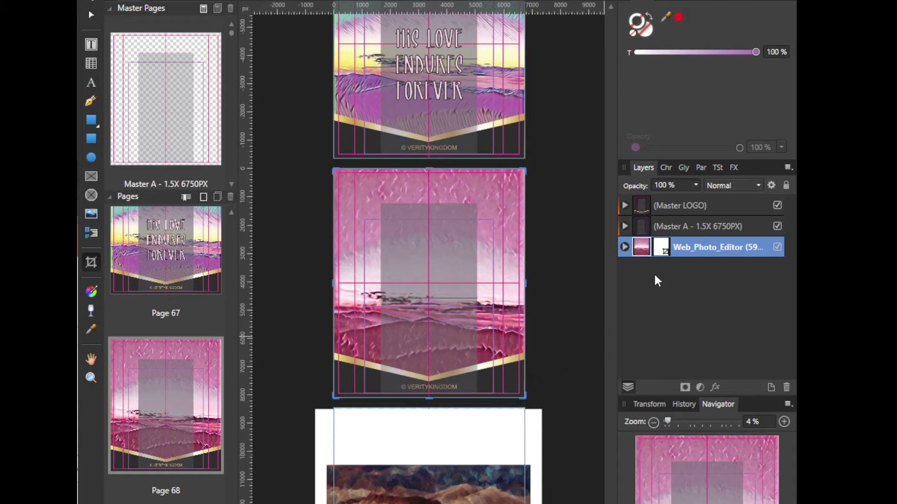
pyautogui.click(590, 296)
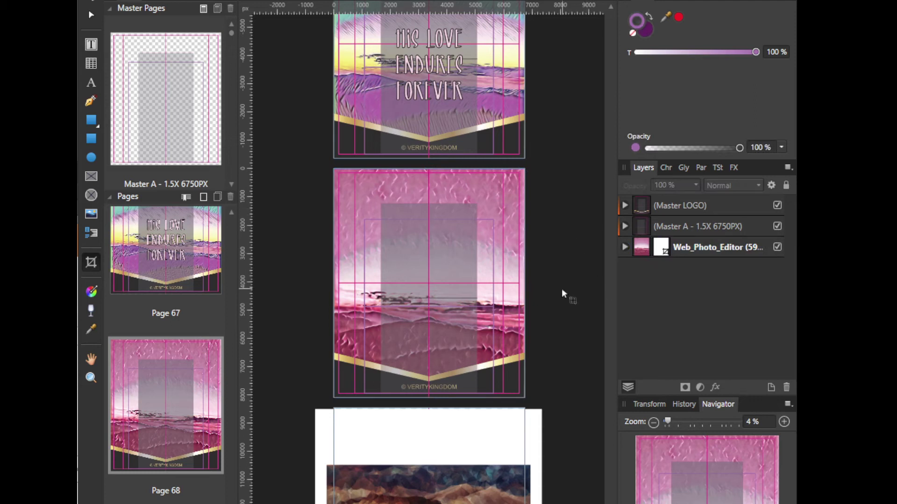
pyautogui.click(476, 291)
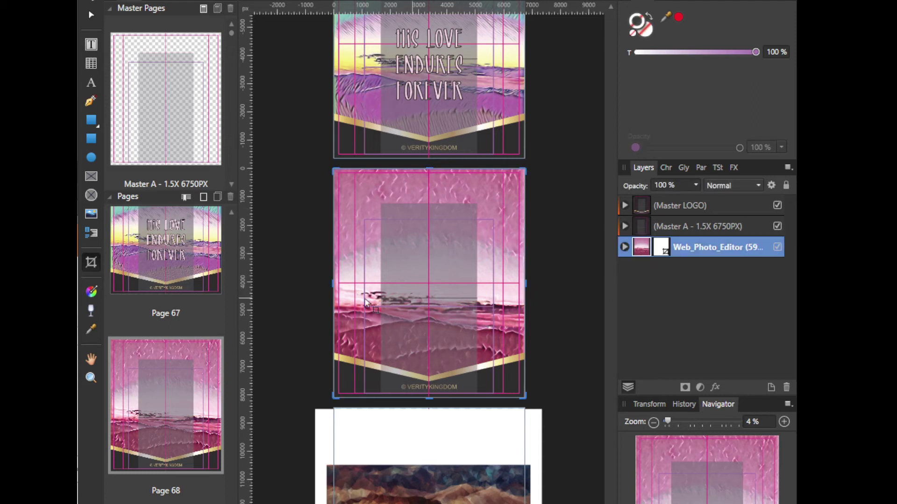
# Step: Paste the "His Love Endures Forever" text from page 67 onto page 68
pyautogui.click(170, 273)
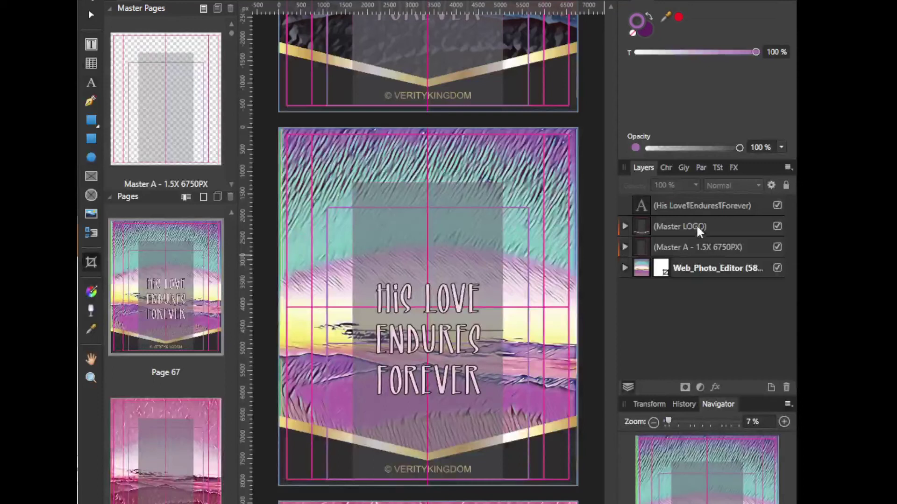
pyautogui.click(175, 452)
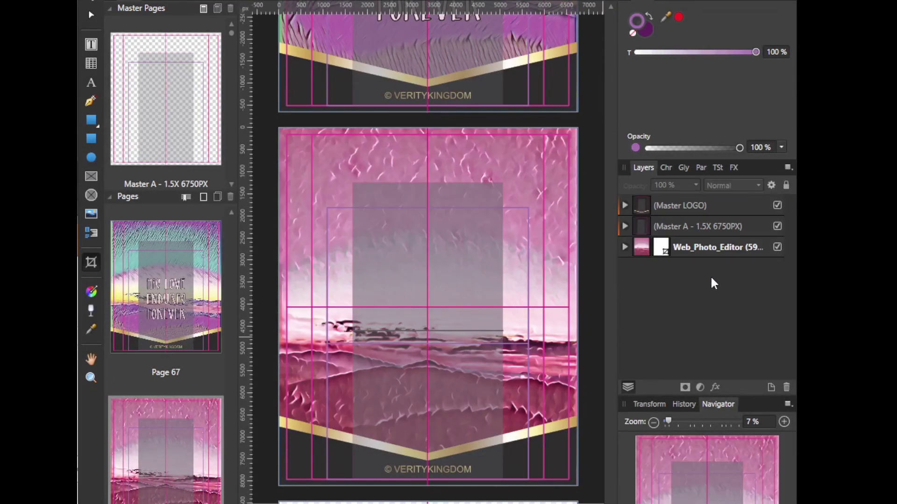
pyautogui.hotkey('ctrl', 'v')
pyautogui.scroll(-2, 382, 357)
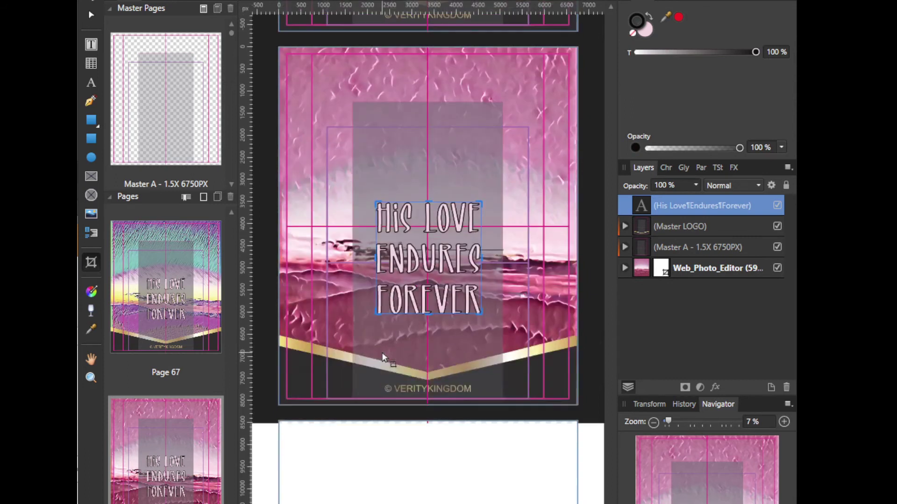
pyautogui.scroll(-5, 382, 357)
pyautogui.click(184, 463)
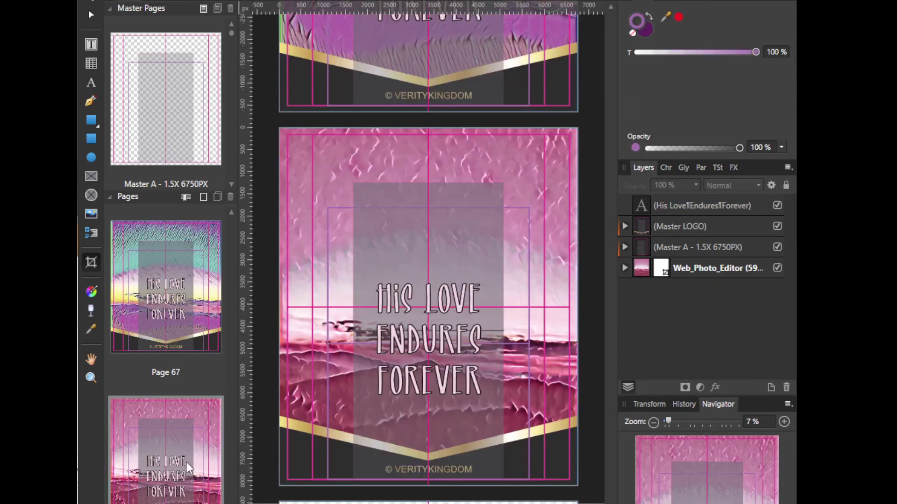
# Step: Open page 69 and crop the white borders off its polygonal desert mountain image
pyautogui.scroll(-5, 216, 388)
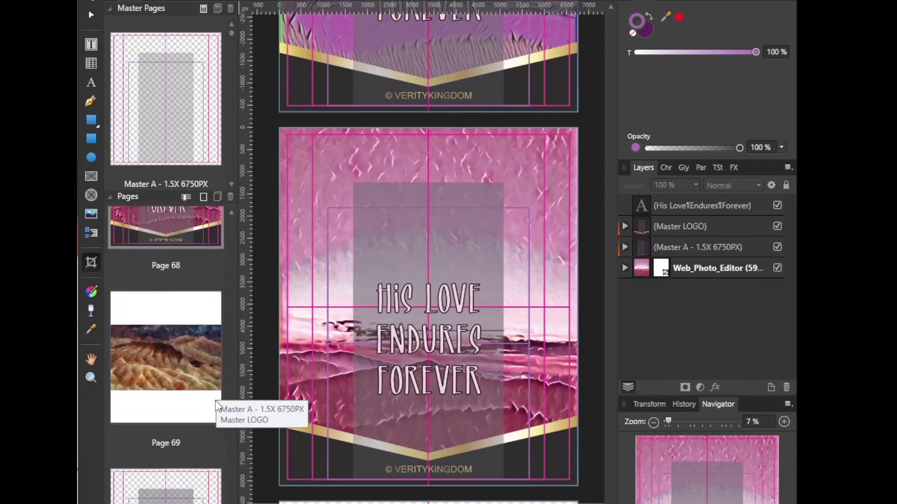
pyautogui.click(170, 393)
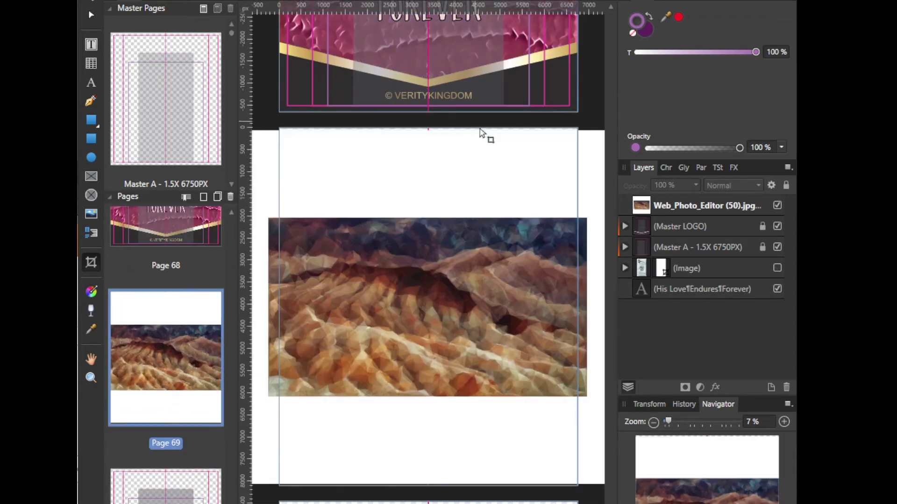
pyautogui.click(508, 156)
pyautogui.scroll(-2, 500, 194)
pyautogui.moveTo(565, 153); pyautogui.dragTo(554, 211)
pyautogui.moveTo(341, 377); pyautogui.dragTo(352, 318)
pyautogui.press('Escape')
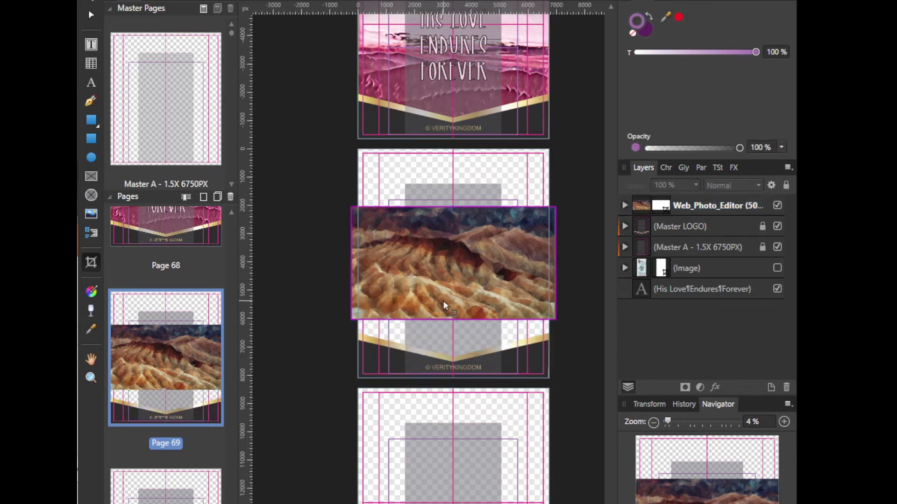
# Step: Align the desert image to the top of page 69, enlarge it to about the page height, and place it beneath all other layers
pyautogui.click(482, 291)
pyautogui.moveTo(482, 295); pyautogui.dragTo(454, 232)
pyautogui.moveTo(528, 264); pyautogui.dragTo(522, 430)
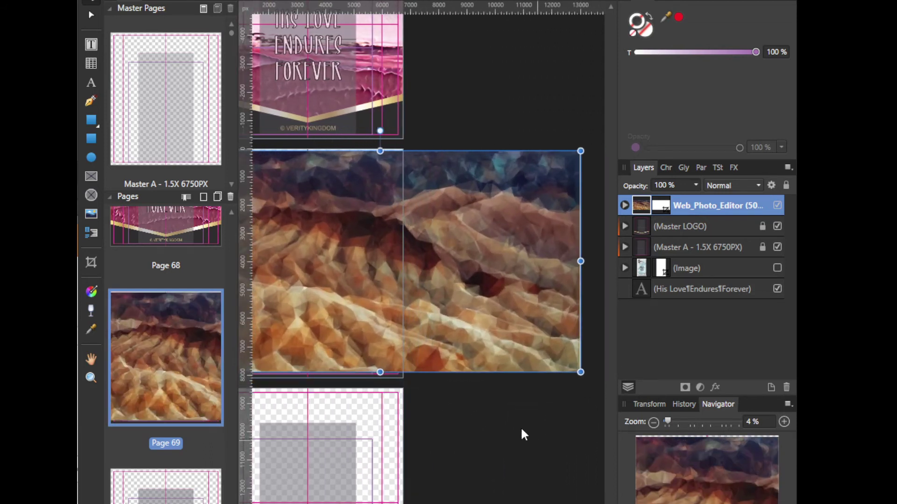
pyautogui.moveTo(706, 203); pyautogui.dragTo(635, 296)
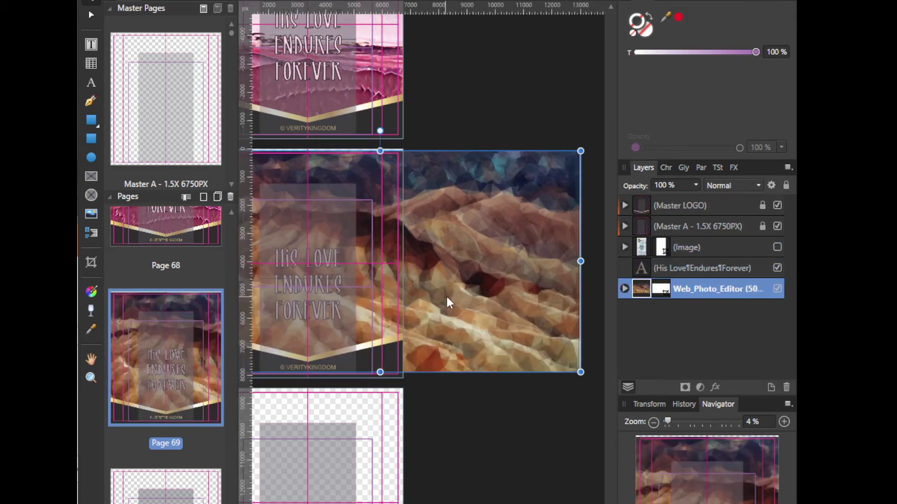
# Step: Shift the desert image left across page 69 and crop both of its sides to the page edges
pyautogui.moveTo(464, 293); pyautogui.dragTo(459, 303)
pyautogui.moveTo(413, 406); pyautogui.dragTo(539, 390)
pyautogui.press('c')
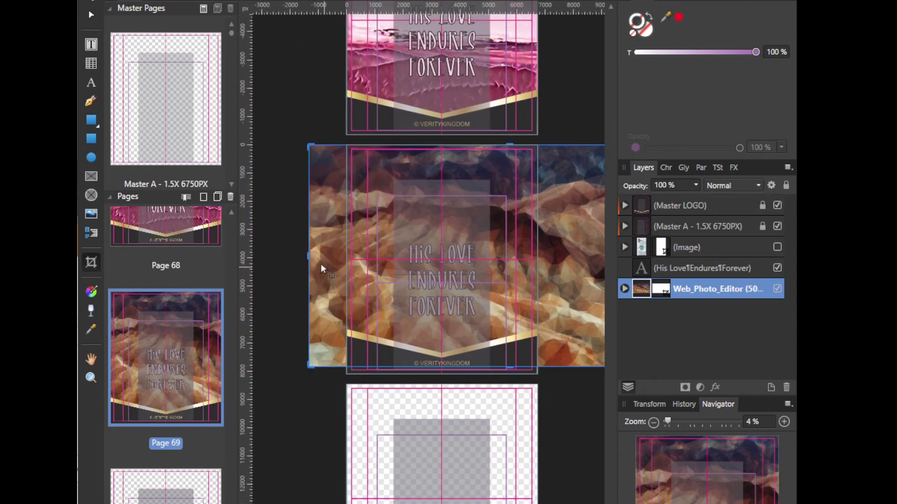
pyautogui.moveTo(309, 256); pyautogui.dragTo(347, 255)
pyautogui.moveTo(425, 257); pyautogui.dragTo(364, 267)
pyautogui.moveTo(583, 266); pyautogui.dragTo(411, 266)
pyautogui.moveTo(344, 324); pyautogui.dragTo(424, 214)
pyautogui.scroll(-5, 424, 214)
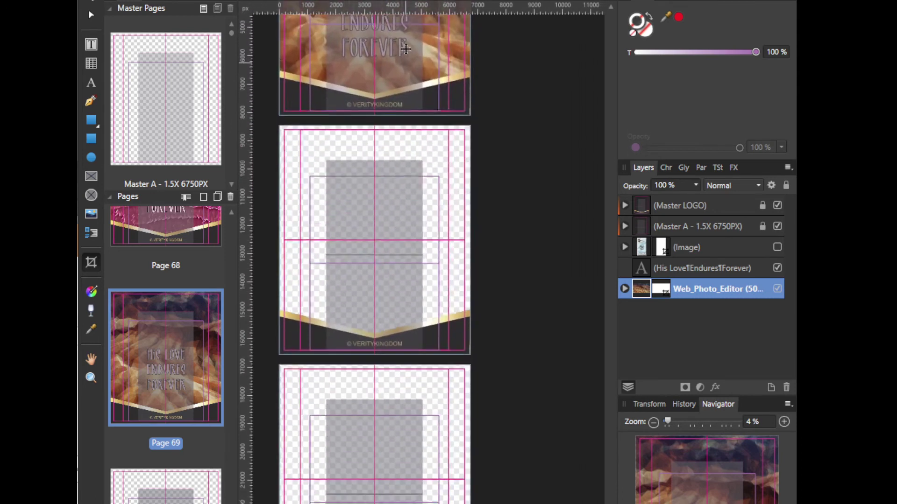
pyautogui.moveTo(411, 154); pyautogui.dragTo(421, 298)
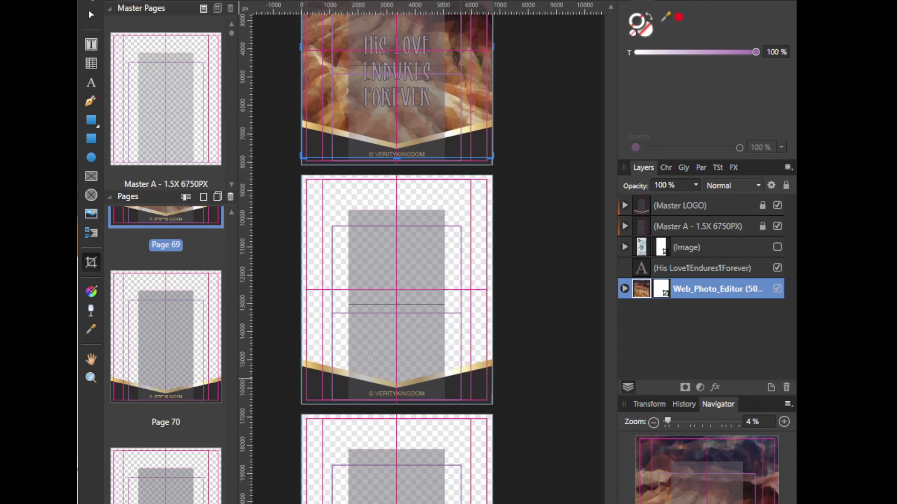
# Step: Look back through the page thumbnails from page 69 to the early pages and open page 7
pyautogui.scroll(3, 166, 350)
pyautogui.scroll(-4, 166, 350)
pyautogui.scroll(3, 166, 351)
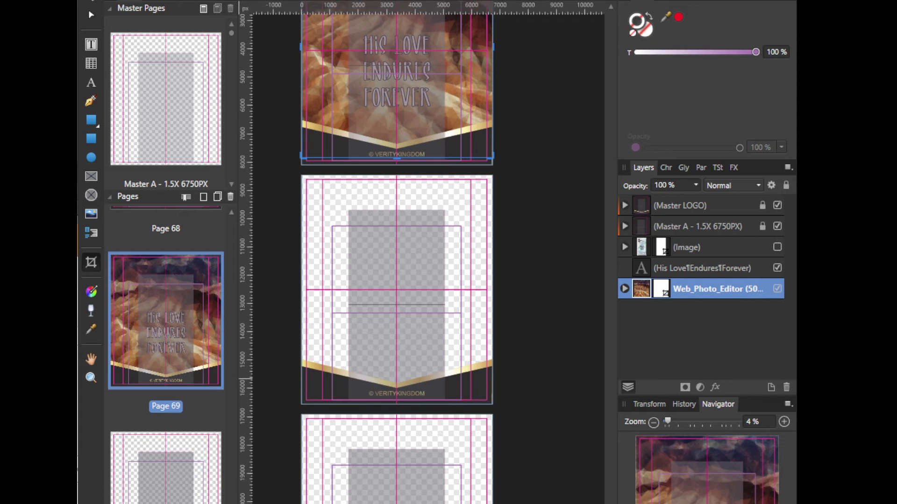
pyautogui.scroll(1, 166, 350)
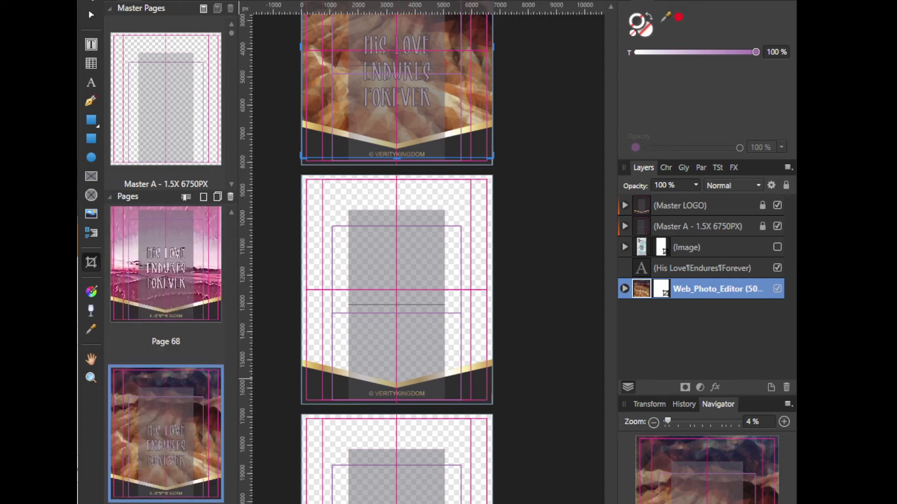
pyautogui.scroll(4, 166, 350)
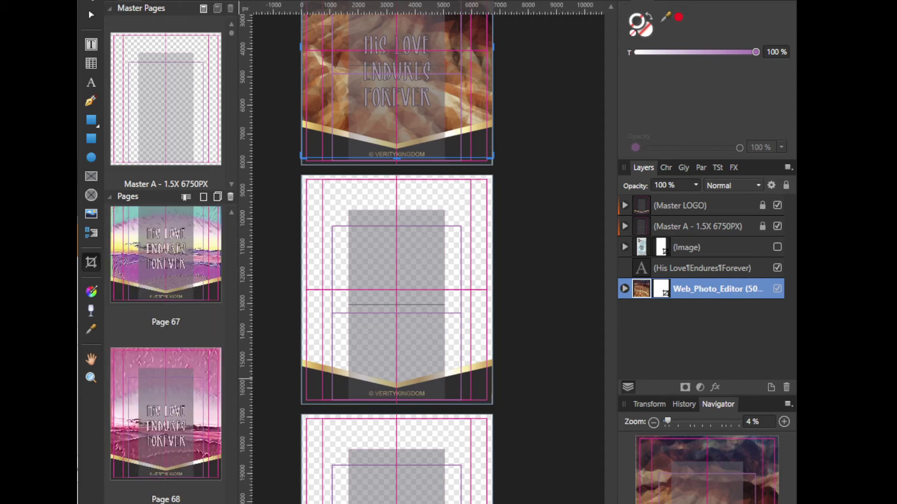
pyautogui.scroll(2, 166, 350)
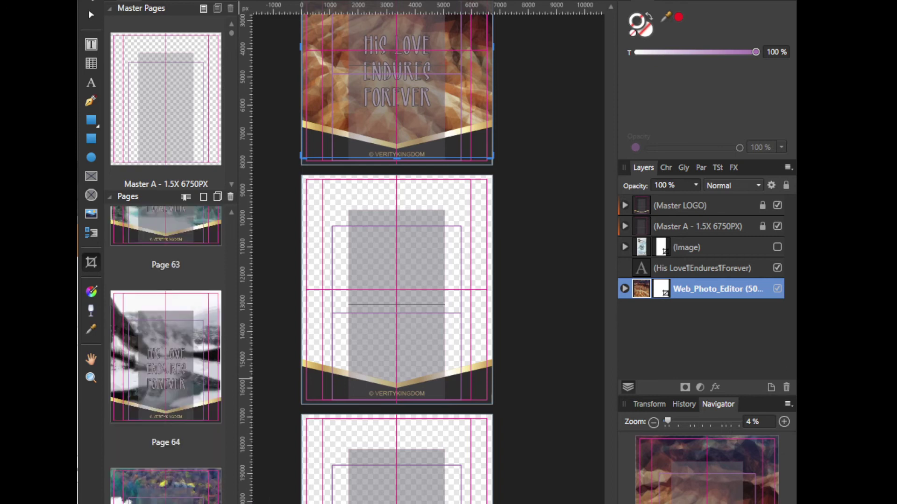
pyautogui.scroll(-4, 166, 350)
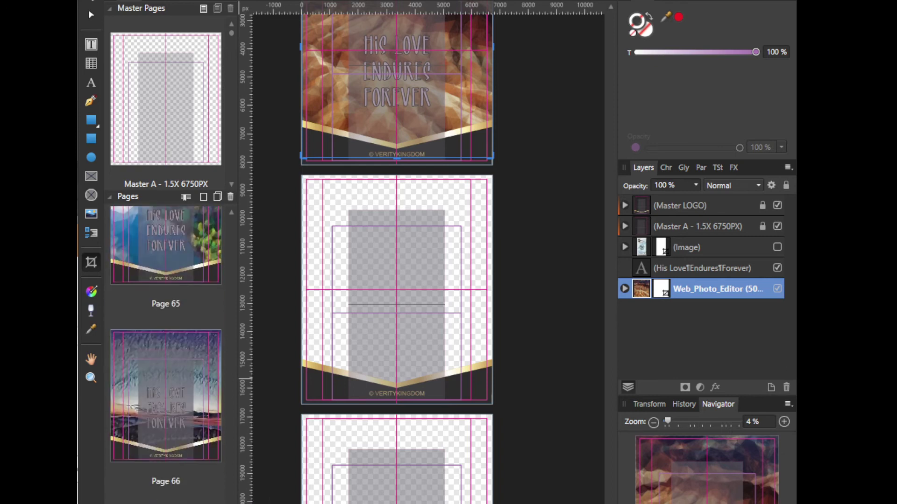
pyautogui.scroll(-4, 165, 351)
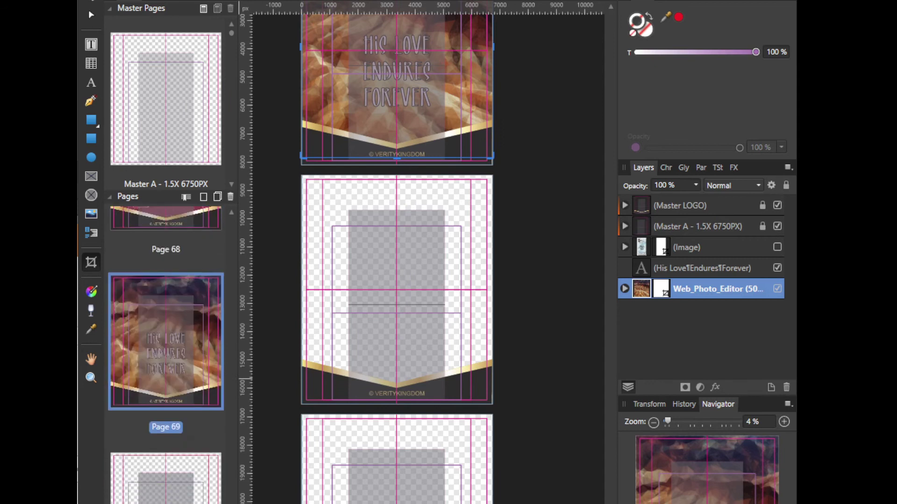
pyautogui.moveTo(231, 486); pyautogui.dragTo(203, 256)
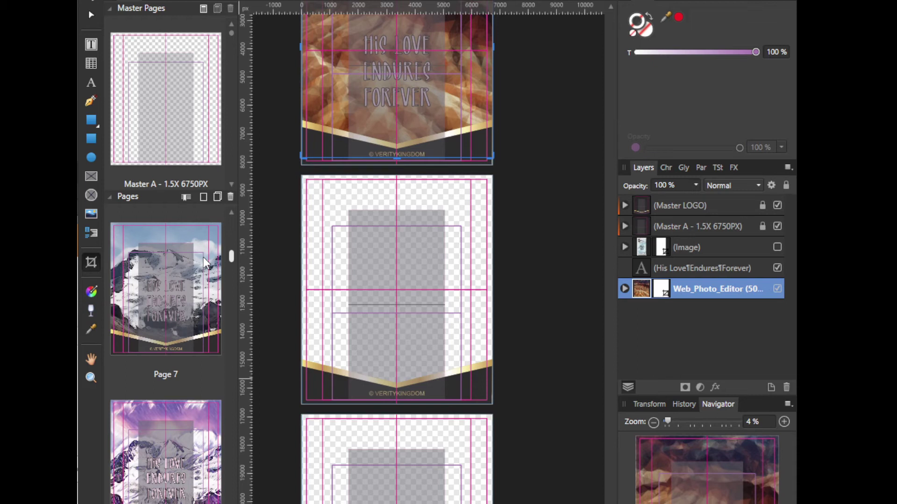
pyautogui.moveTo(203, 257); pyautogui.dragTo(203, 256)
pyautogui.doubleClick(183, 286)
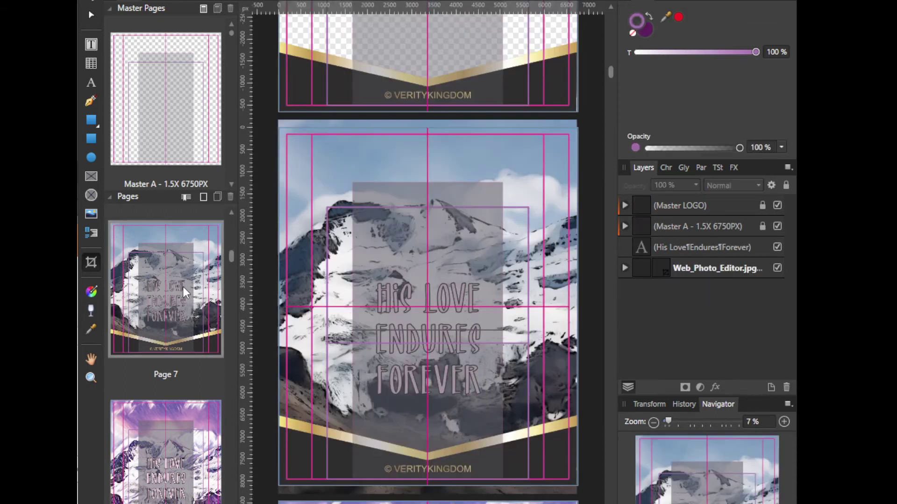
pyautogui.click(434, 326)
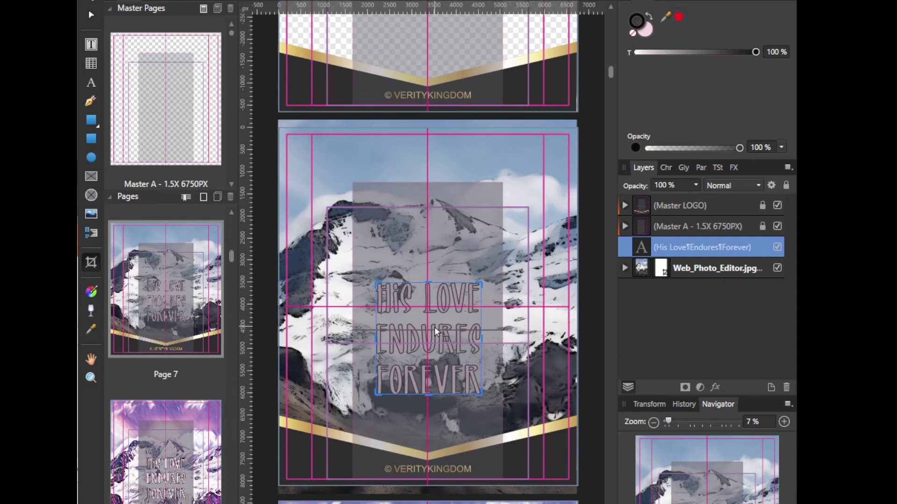
pyautogui.hotkey('ctrl', 'd')
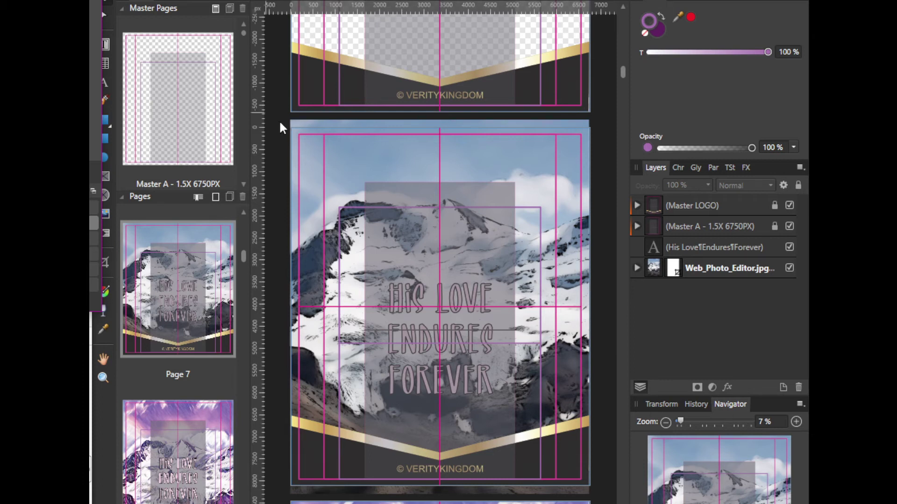
# Step: Review the background images and "His Love Endures Forever" text on pages 7 to 16 one after another
pyautogui.scroll(-1, 459, 267)
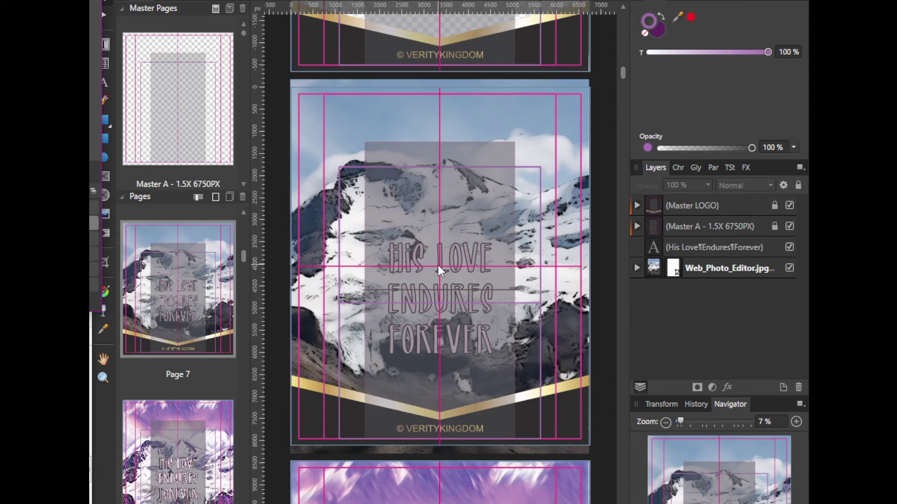
pyautogui.scroll(-10, 440, 224)
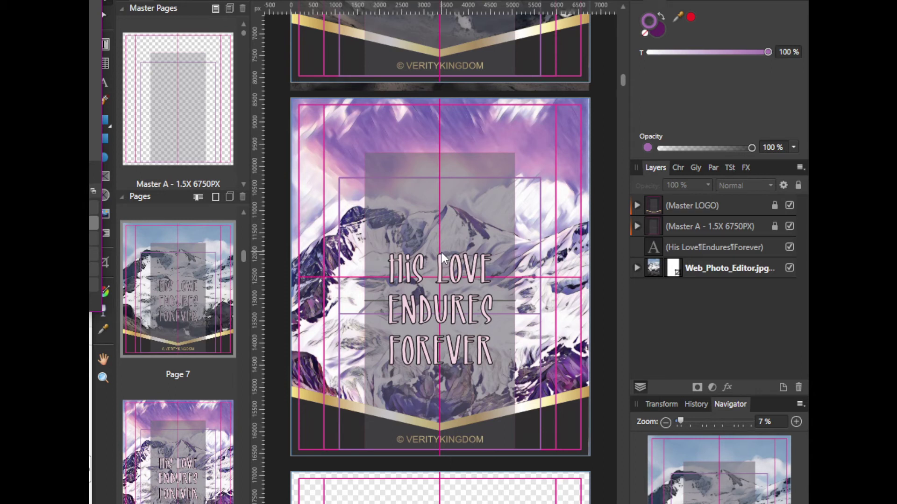
pyautogui.scroll(-5, 470, 259)
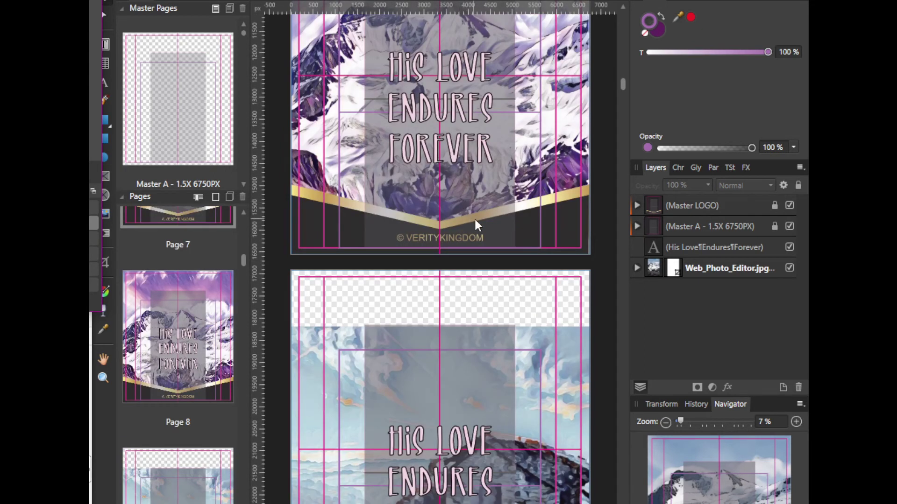
pyautogui.scroll(-3, 514, 243)
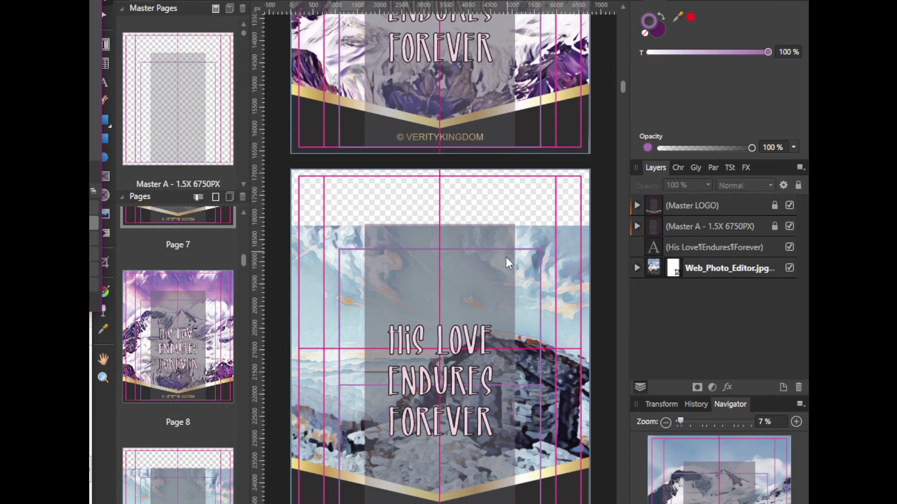
pyautogui.scroll(-3, 509, 252)
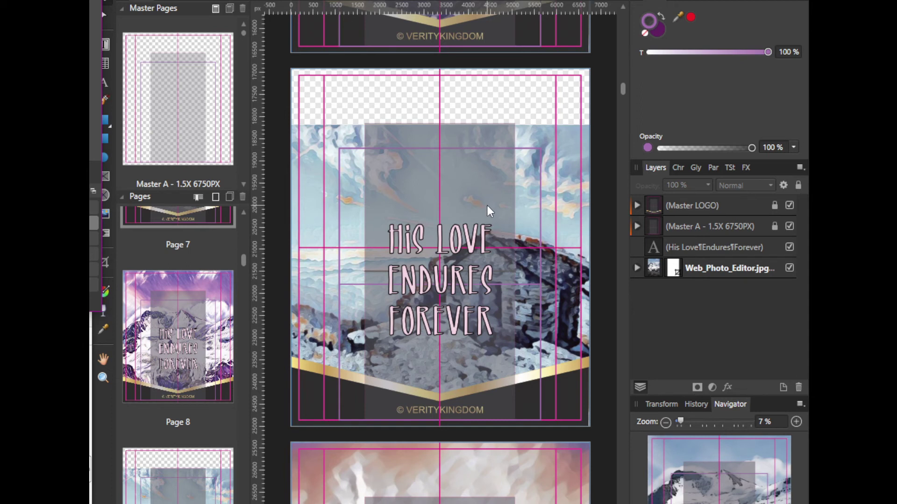
pyautogui.scroll(-8, 486, 206)
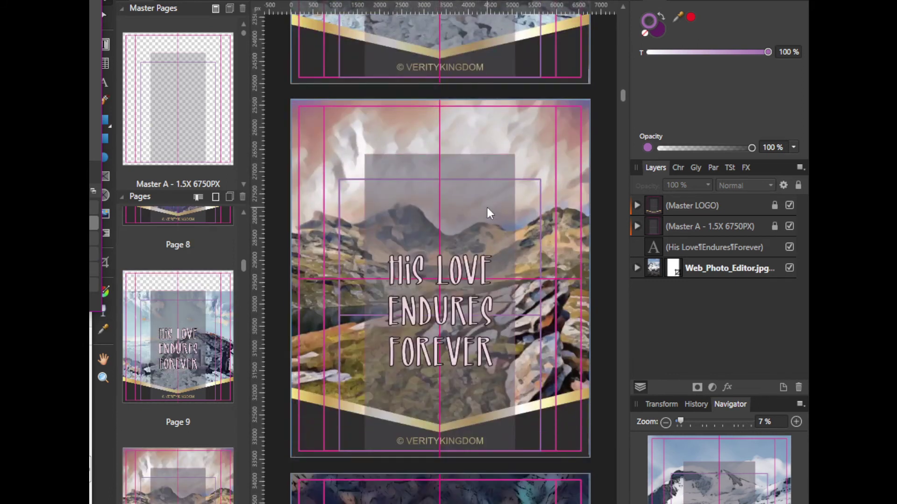
pyautogui.scroll(-6, 503, 212)
pyautogui.scroll(-7, 501, 243)
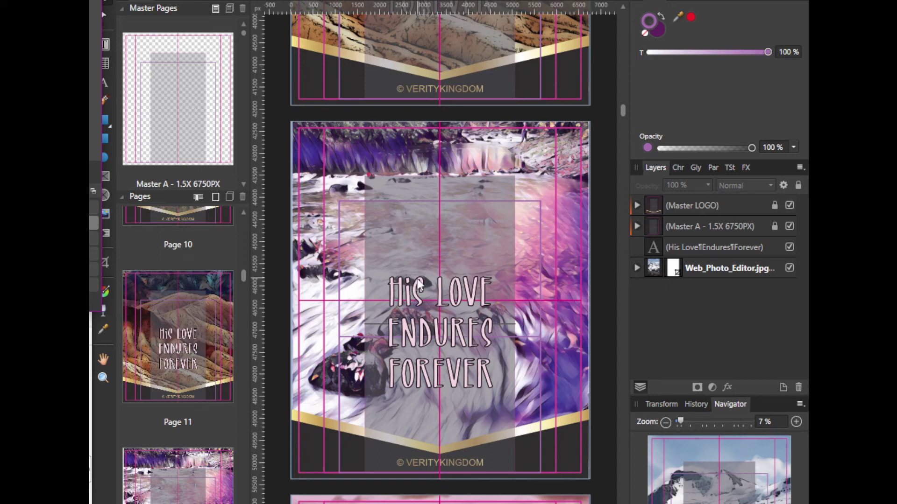
pyautogui.scroll(-3, 416, 278)
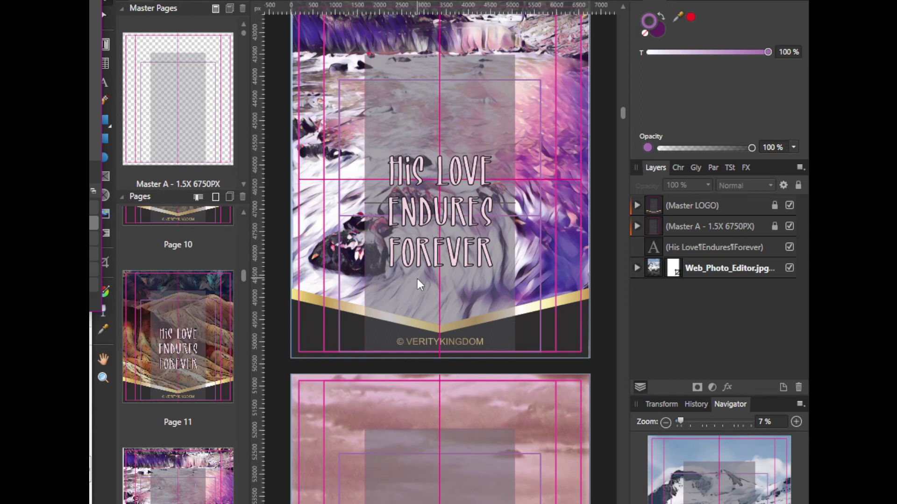
pyautogui.scroll(-5, 417, 279)
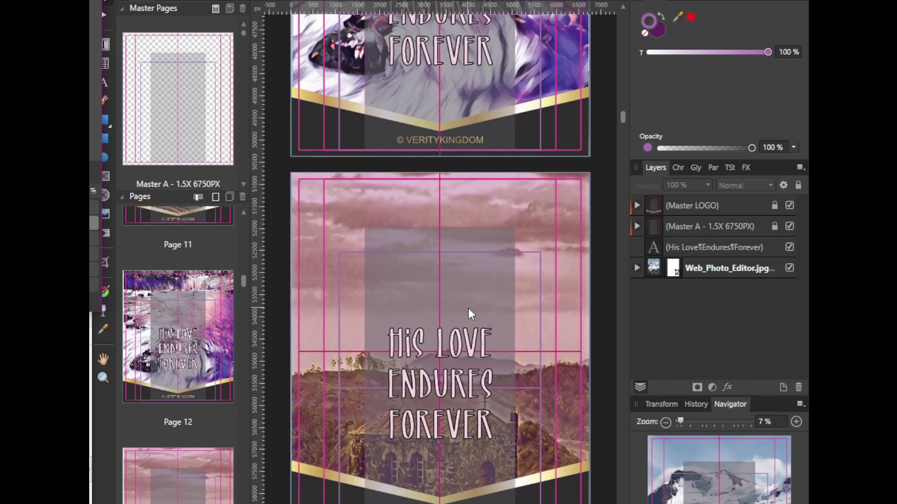
pyautogui.scroll(-3, 468, 310)
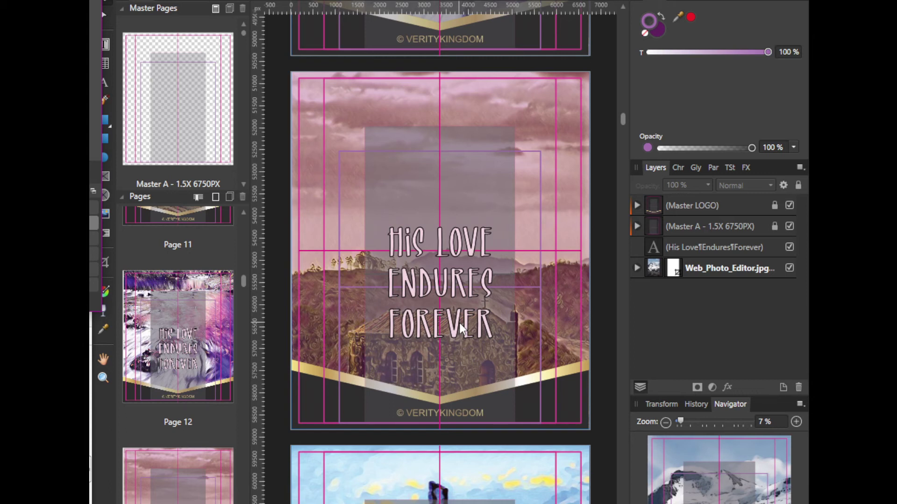
pyautogui.scroll(-5, 459, 324)
pyautogui.scroll(-1, 459, 325)
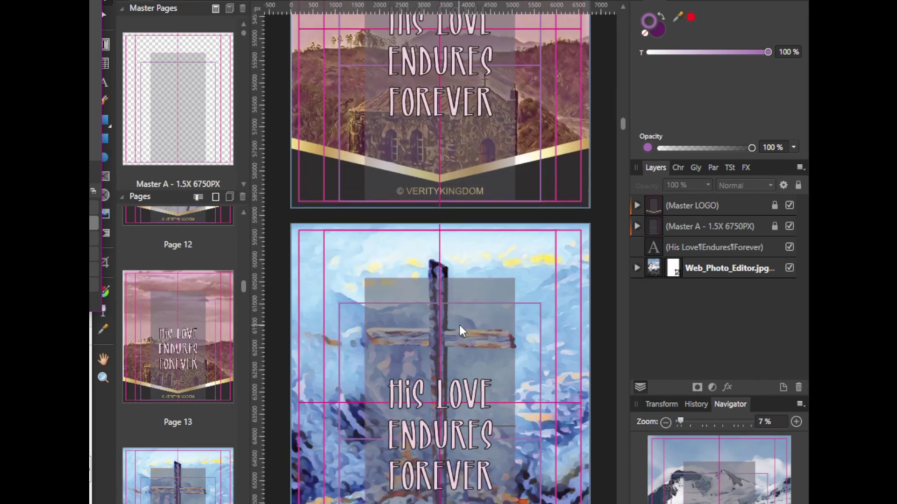
pyautogui.scroll(-2, 460, 325)
pyautogui.scroll(-1, 459, 326)
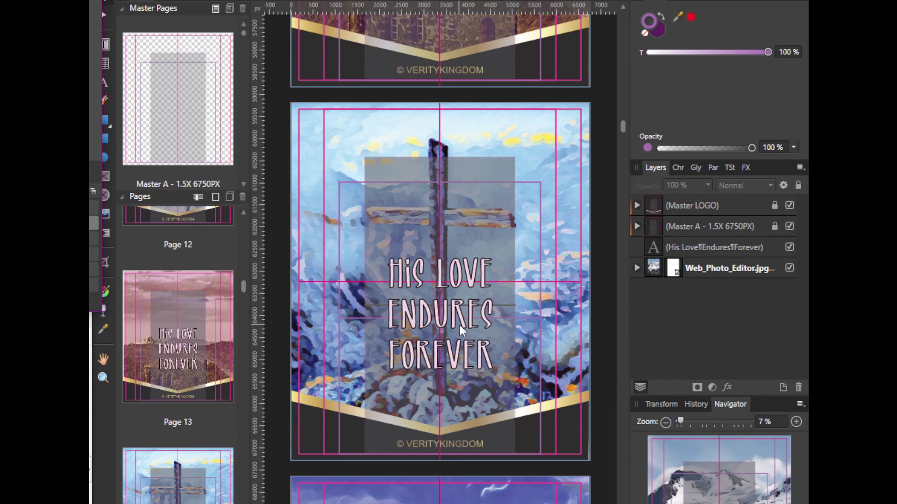
pyautogui.scroll(-5, 459, 325)
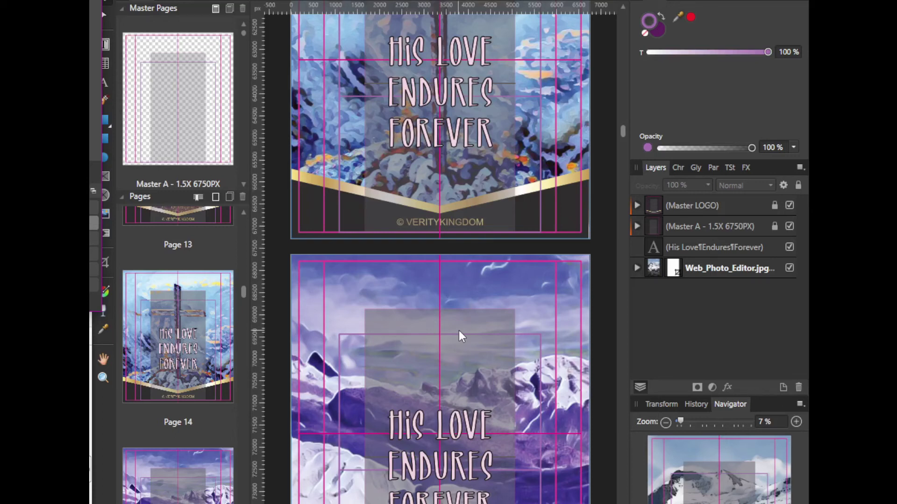
pyautogui.scroll(-2, 459, 330)
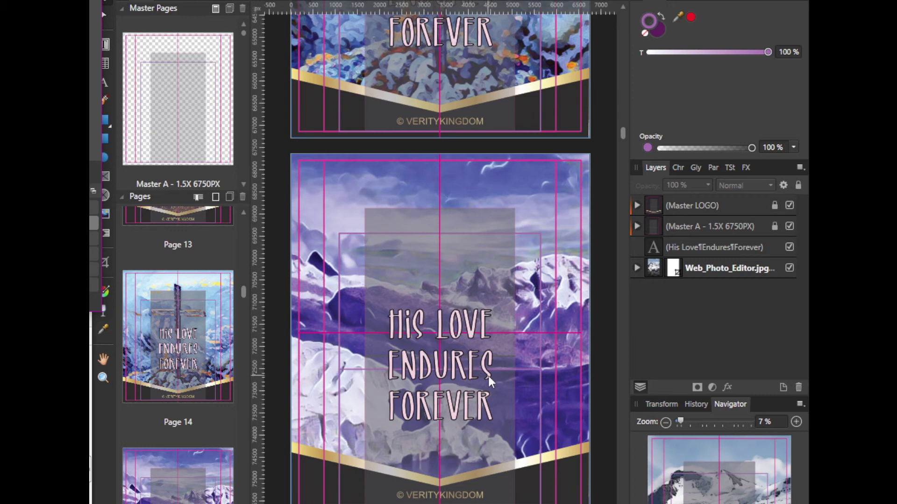
pyautogui.scroll(-2, 496, 351)
pyautogui.scroll(-2, 498, 355)
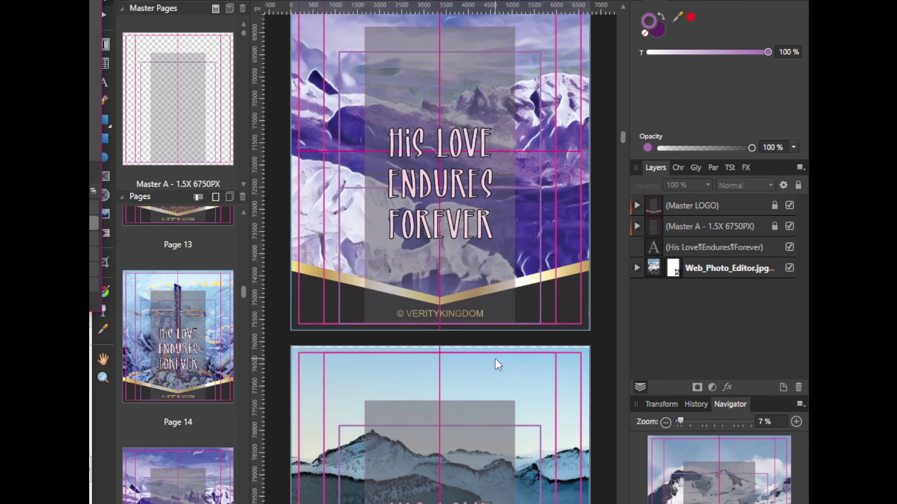
pyautogui.scroll(-2, 495, 358)
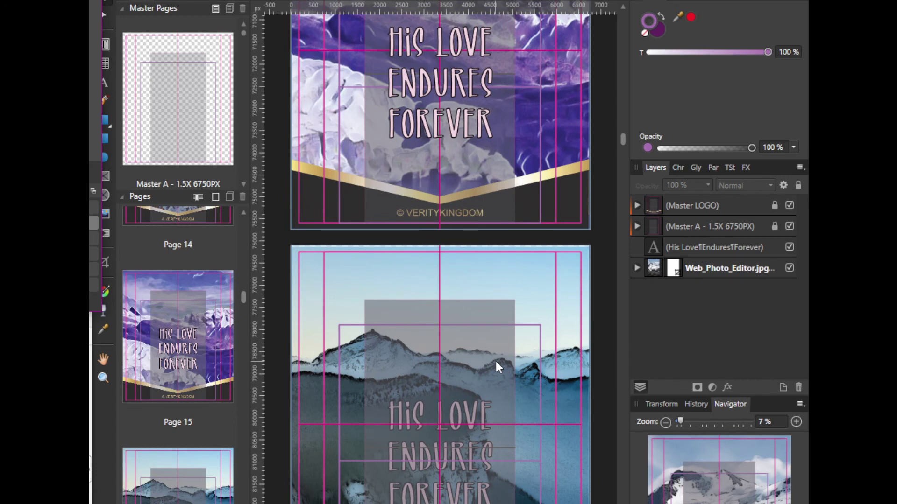
pyautogui.scroll(-1, 495, 361)
pyautogui.scroll(-2, 495, 360)
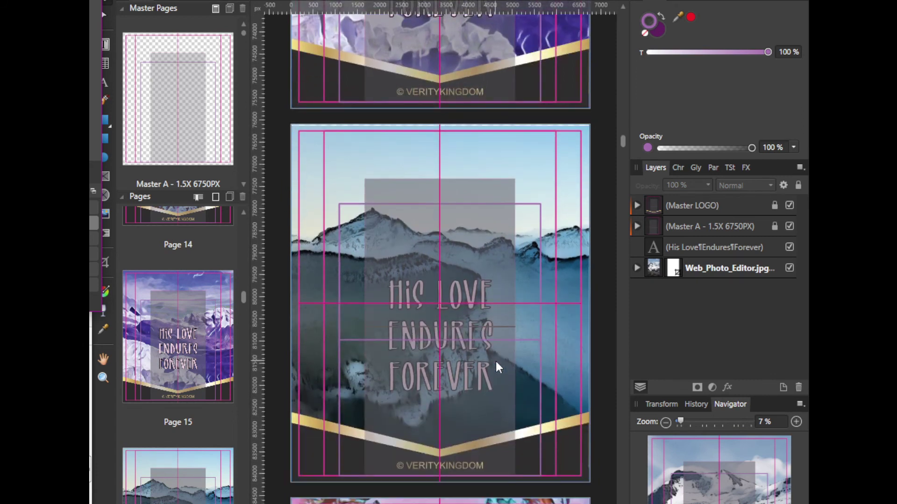
# Step: Adjust the top crop edge of page 16's blue mountain image to meet the page's top edge
pyautogui.click(515, 169)
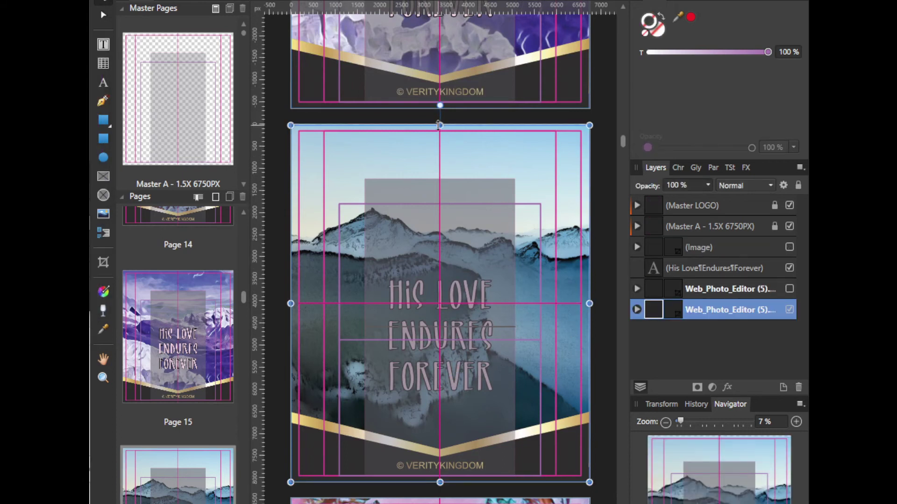
pyautogui.press('c')
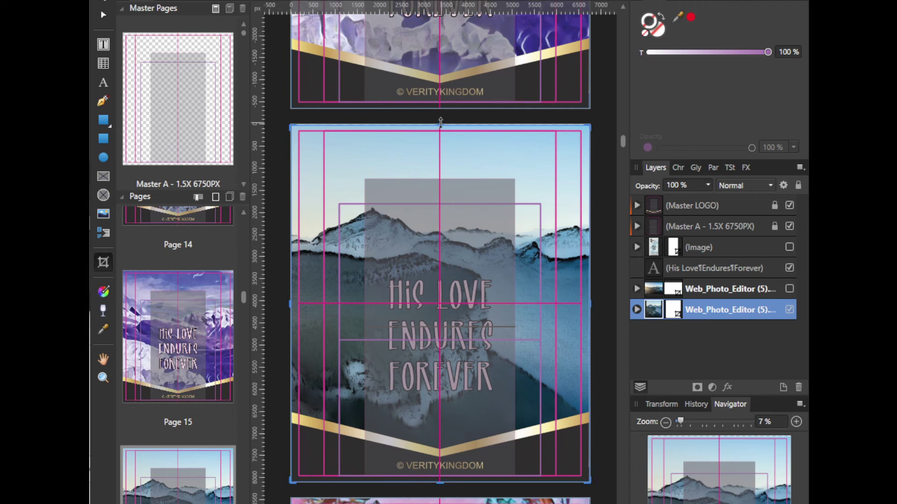
pyautogui.moveTo(440, 122)
pyautogui.mouseDown()
pyautogui.moveTo(440, 110)
pyautogui.moveTo(441, 124)
pyautogui.mouseUp()
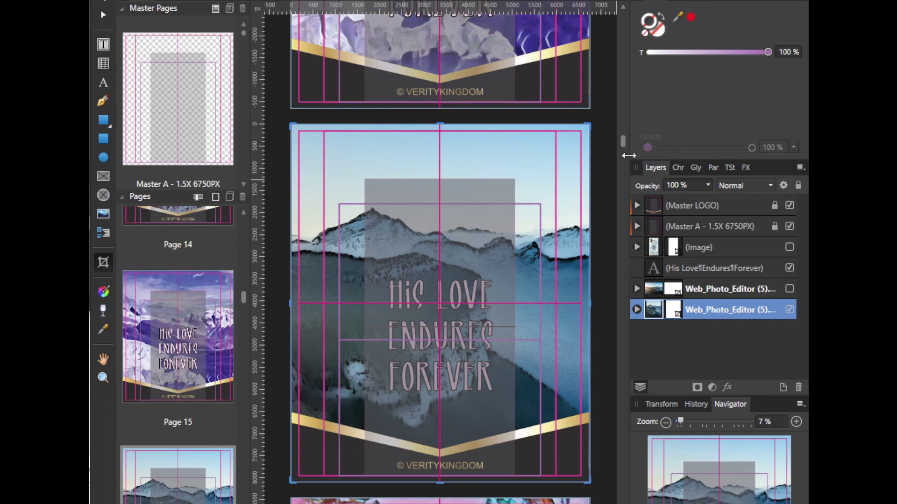
# Step: Review the background images and "His Love Endures Forever" text on pages 16 to 21
pyautogui.scroll(-6, 583, 173)
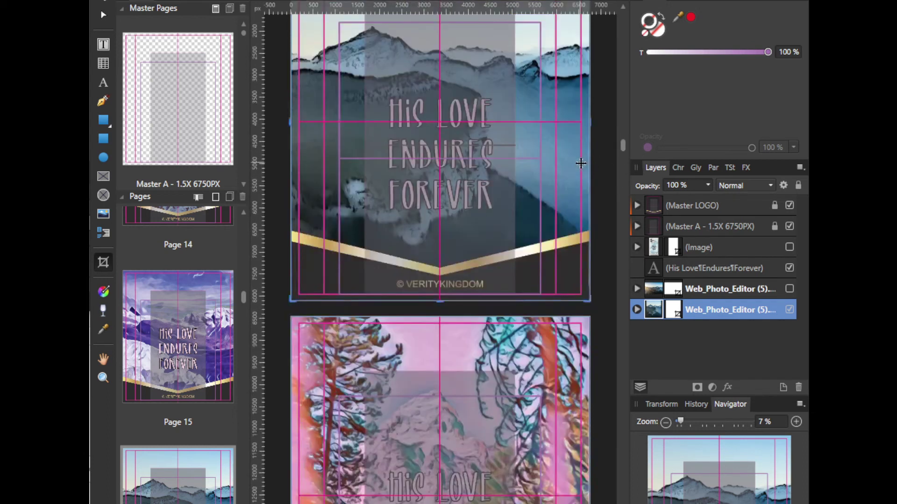
pyautogui.scroll(-8, 583, 173)
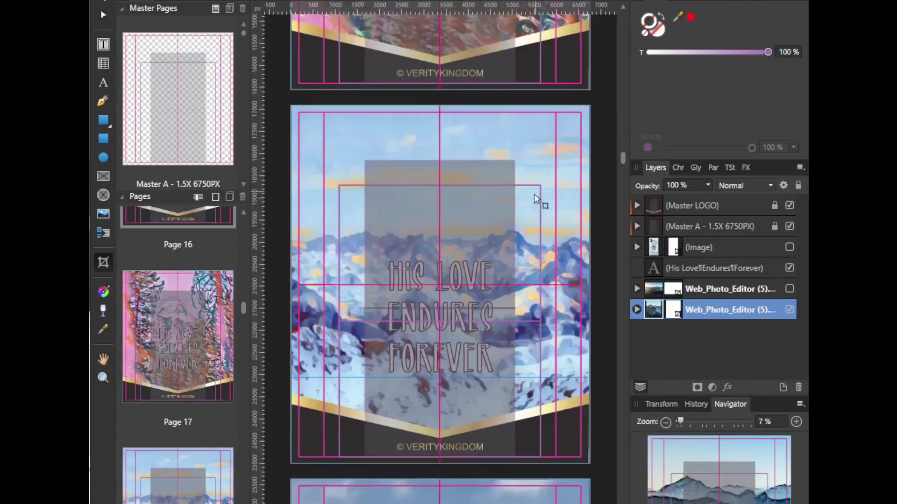
pyautogui.scroll(-5, 538, 199)
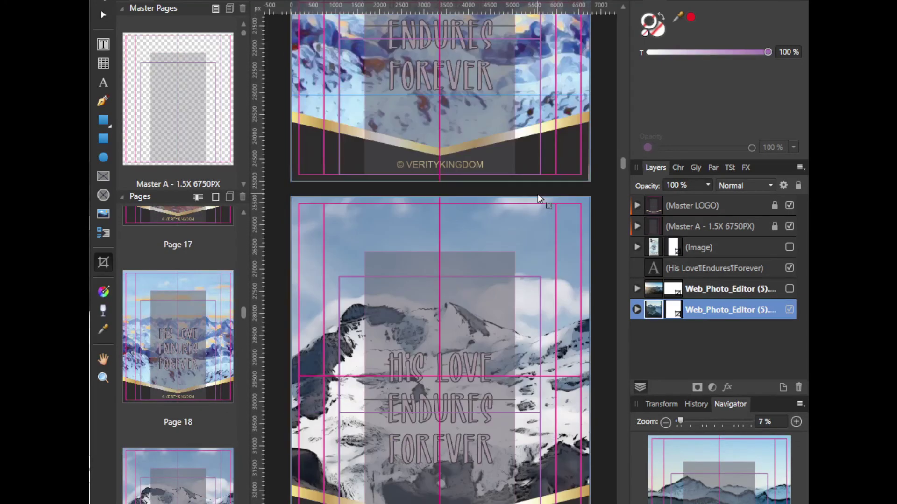
pyautogui.scroll(-8, 538, 198)
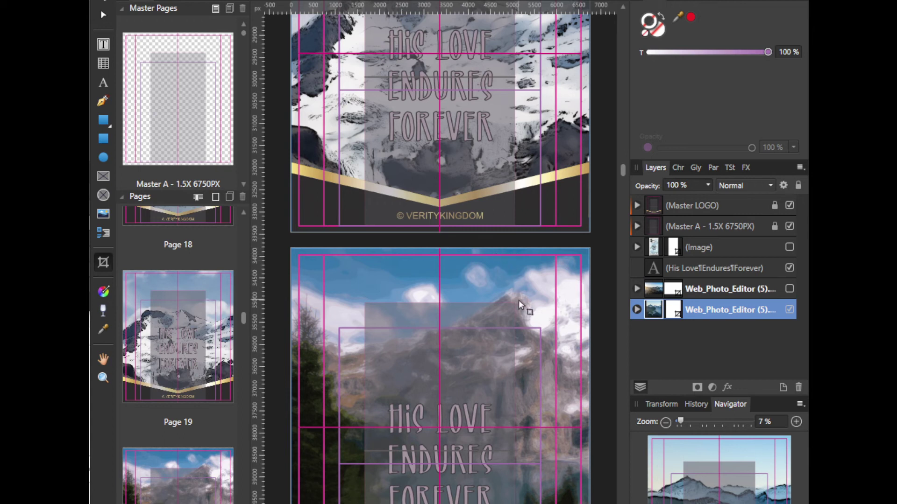
pyautogui.scroll(-3, 519, 305)
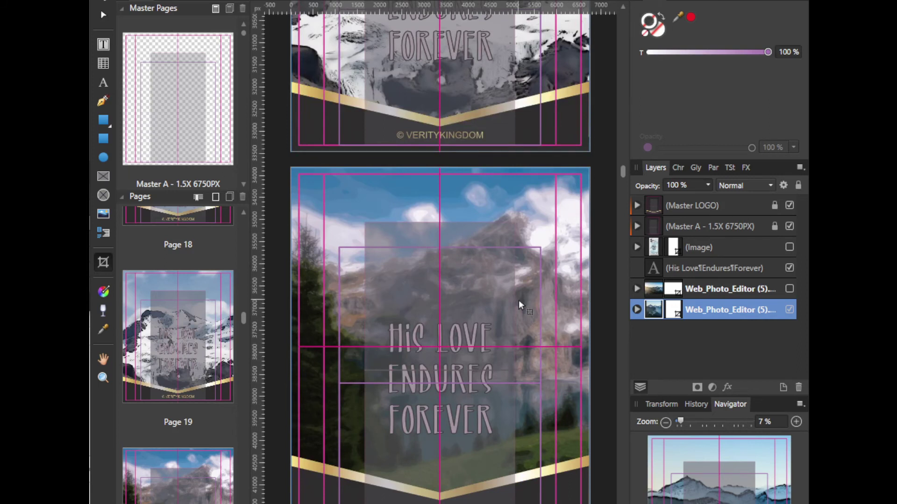
pyautogui.scroll(-5, 519, 303)
pyautogui.scroll(1, 519, 302)
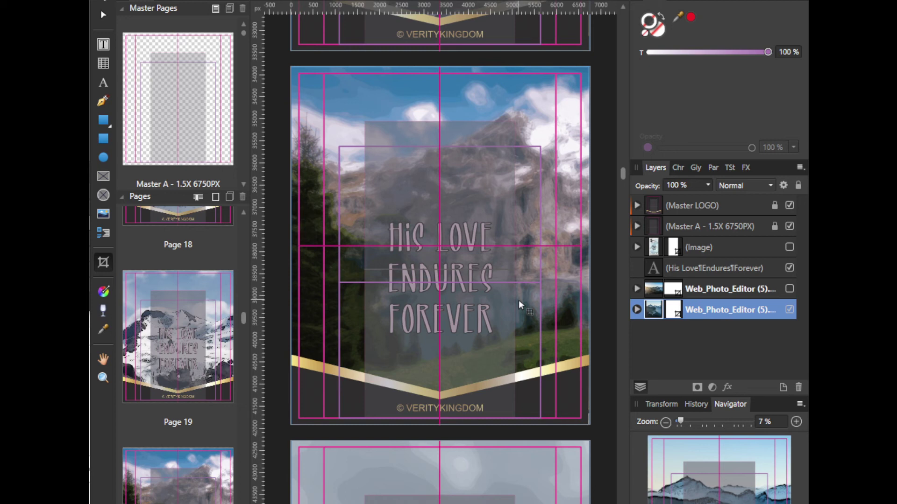
pyautogui.scroll(-2, 522, 303)
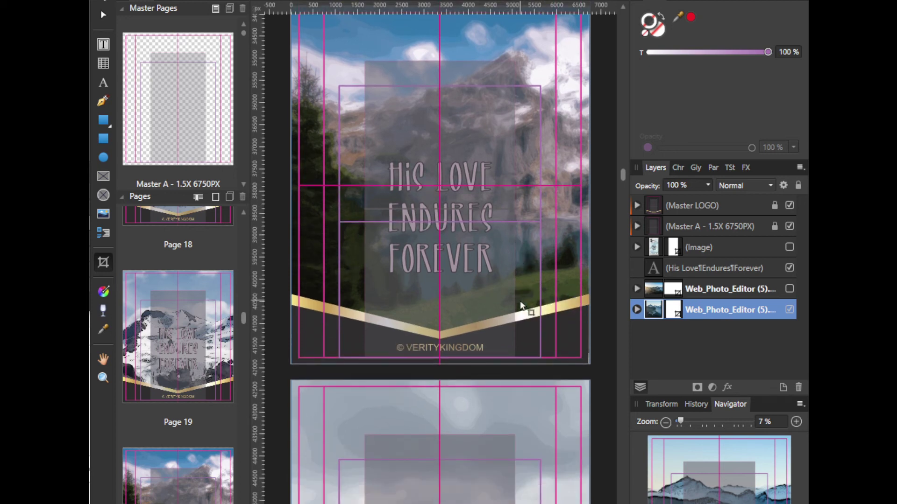
pyautogui.scroll(-8, 519, 301)
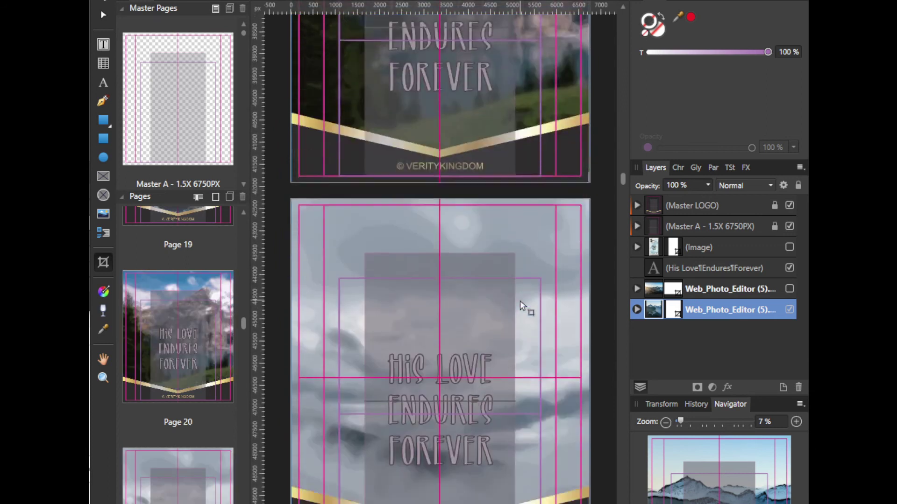
pyautogui.moveTo(243, 320); pyautogui.dragTo(257, 426)
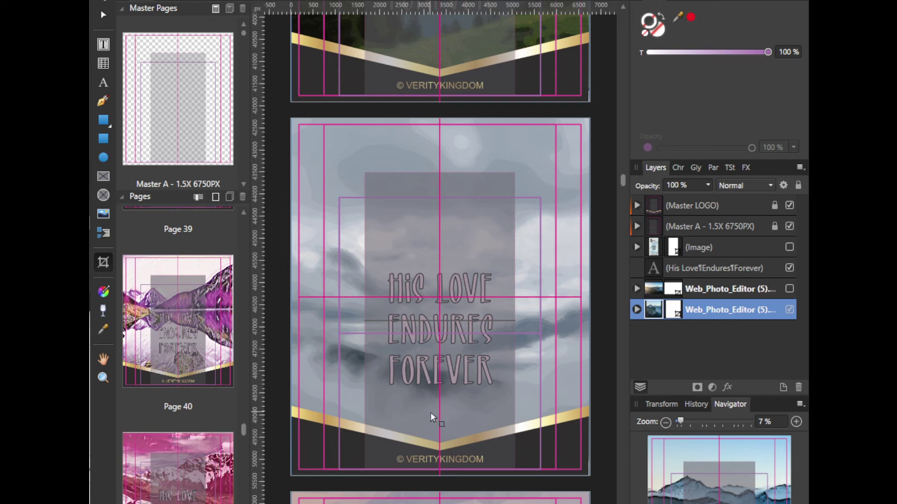
pyautogui.scroll(-2, 430, 412)
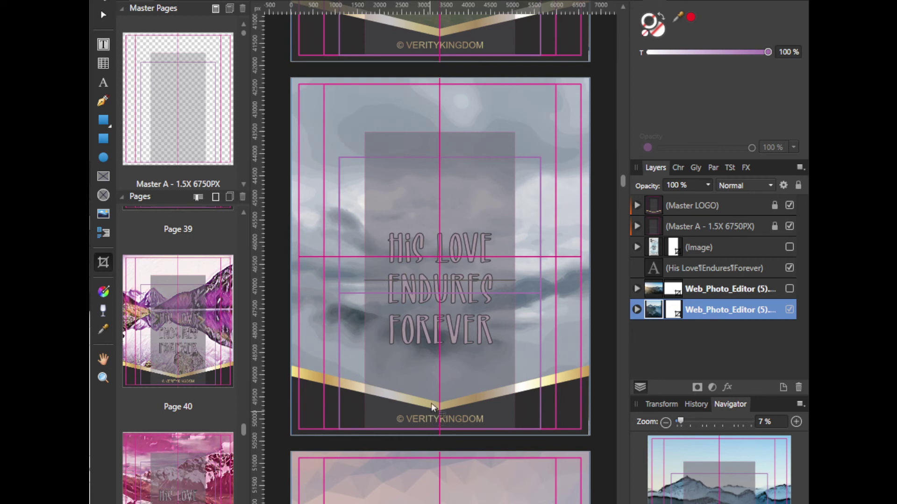
pyautogui.scroll(-2, 442, 330)
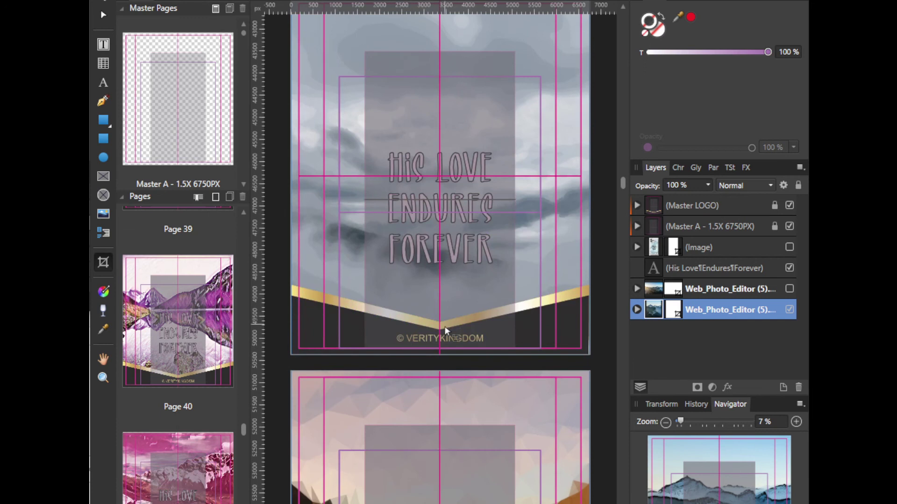
pyautogui.scroll(1, 444, 326)
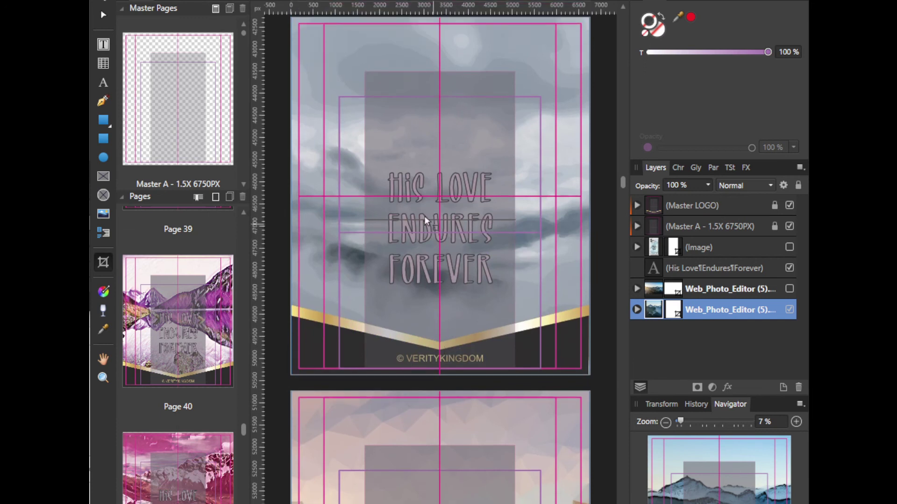
# Step: Inspect the text and the grey sky image on page 21 by selecting each in turn
pyautogui.press('Delete')
pyautogui.click(407, 186)
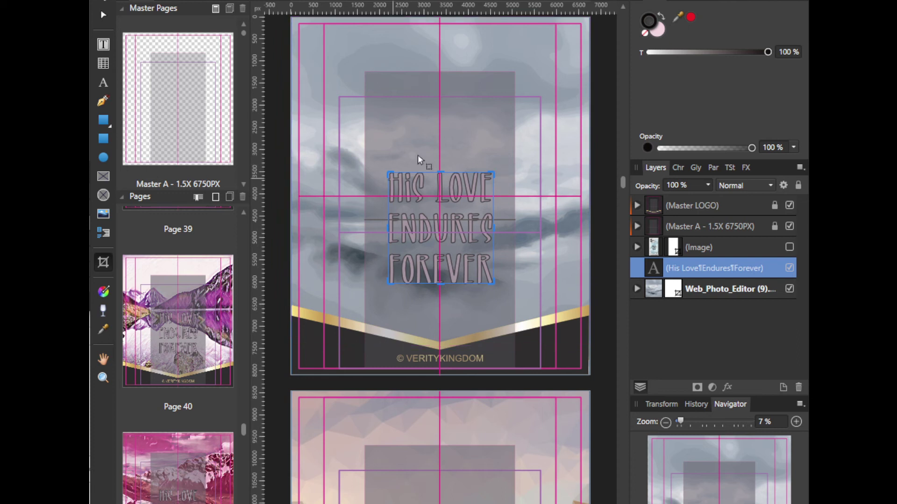
pyautogui.click(540, 193)
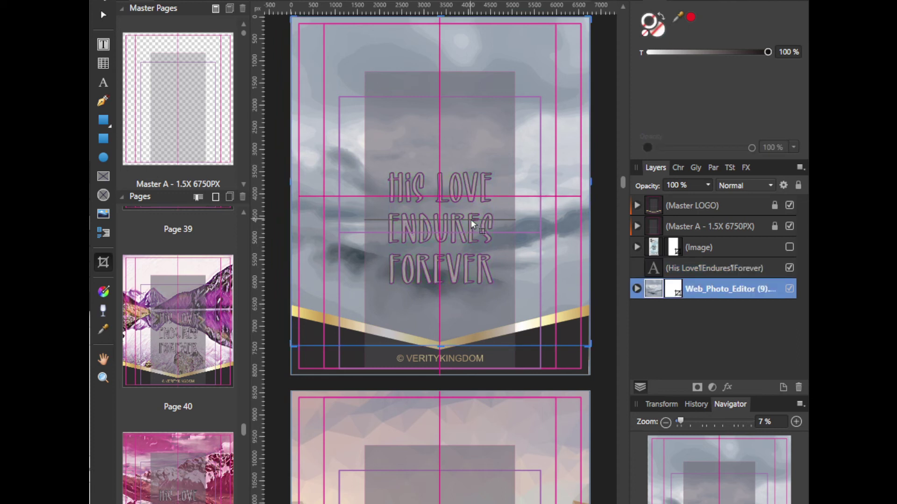
pyautogui.click(459, 183)
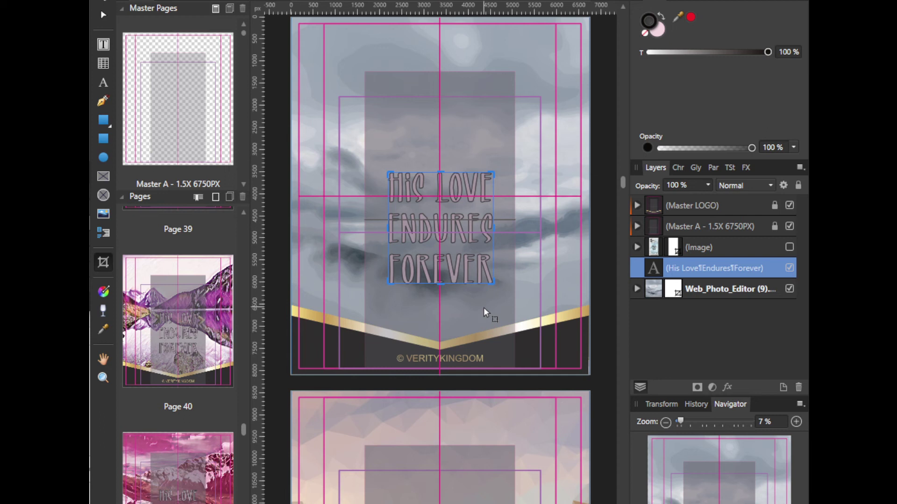
# Step: Examine the designs on pages 22 and 23 and compare their text with the earlier designs on pages 14 to 17
pyautogui.scroll(-5, 496, 310)
pyautogui.scroll(-2, 493, 315)
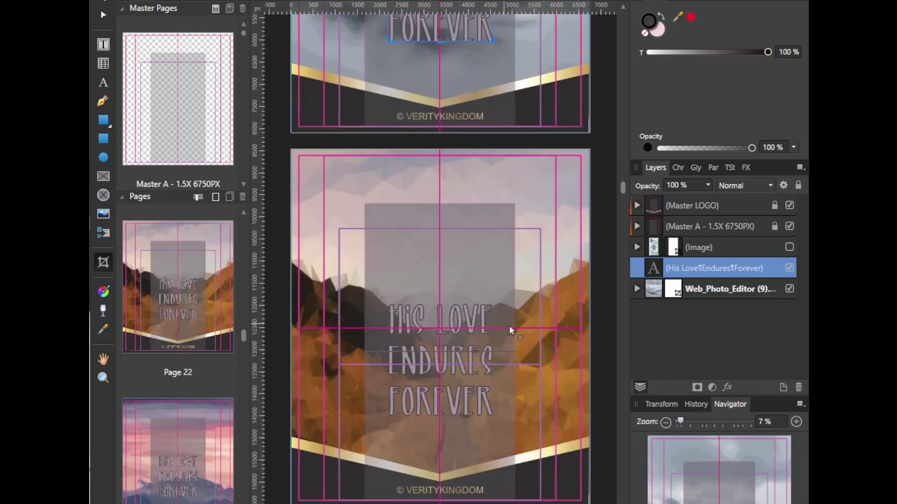
pyautogui.scroll(-7, 581, 368)
pyautogui.scroll(-2, 570, 372)
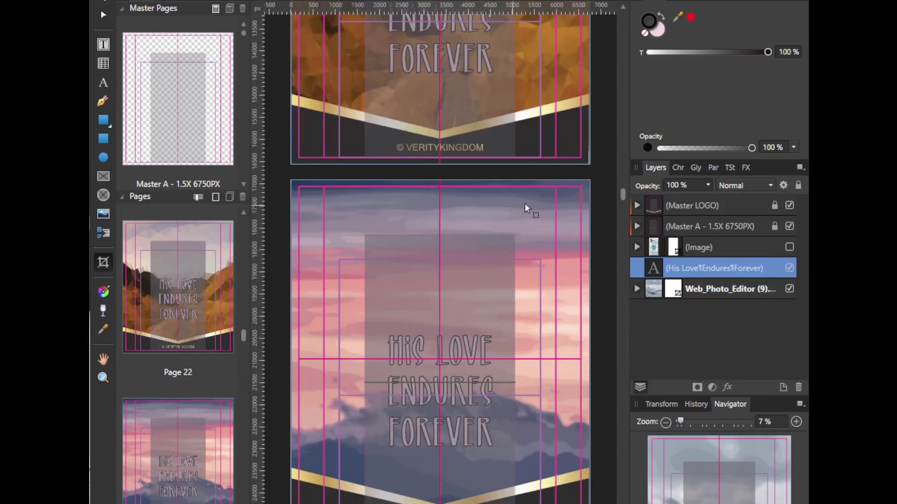
pyautogui.scroll(-2, 513, 212)
pyautogui.scroll(1, 512, 249)
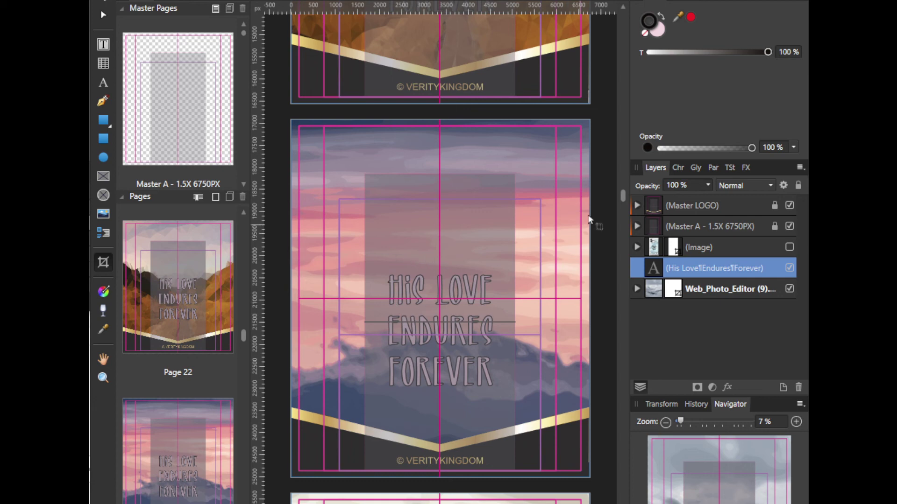
pyautogui.moveTo(621, 195); pyautogui.dragTo(630, 51)
pyautogui.scroll(-5, 633, 122)
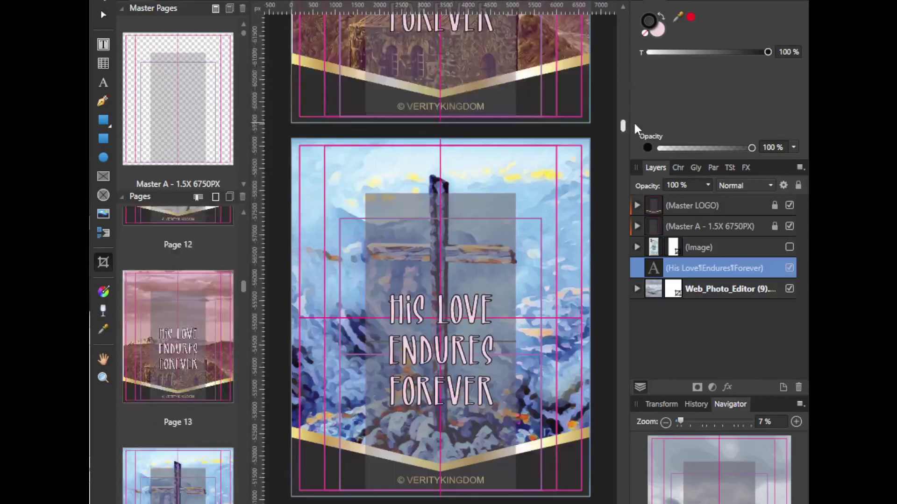
pyautogui.scroll(-8, 634, 125)
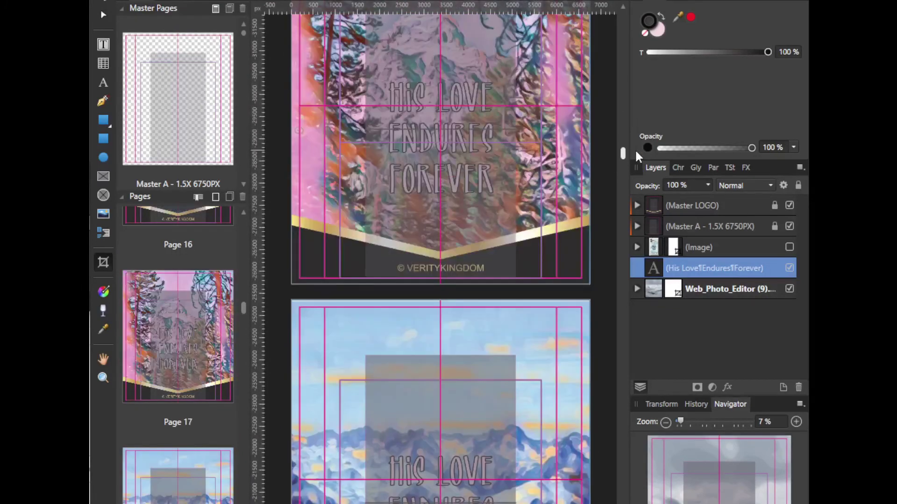
pyautogui.scroll(3, 635, 149)
pyautogui.scroll(5, 635, 144)
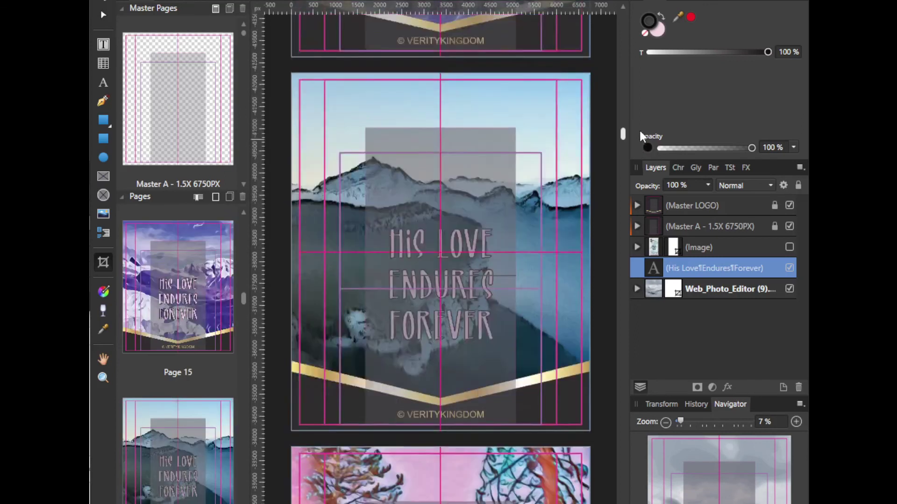
pyautogui.scroll(-3, 640, 130)
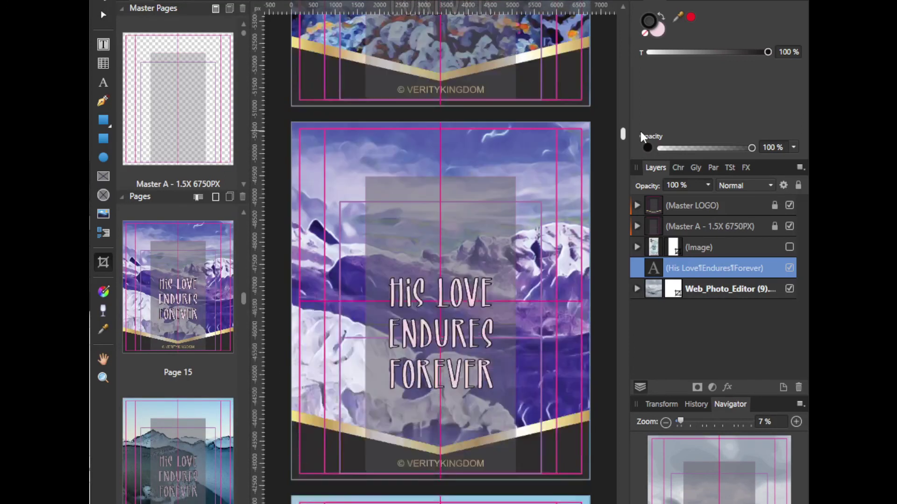
pyautogui.scroll(-1, 641, 131)
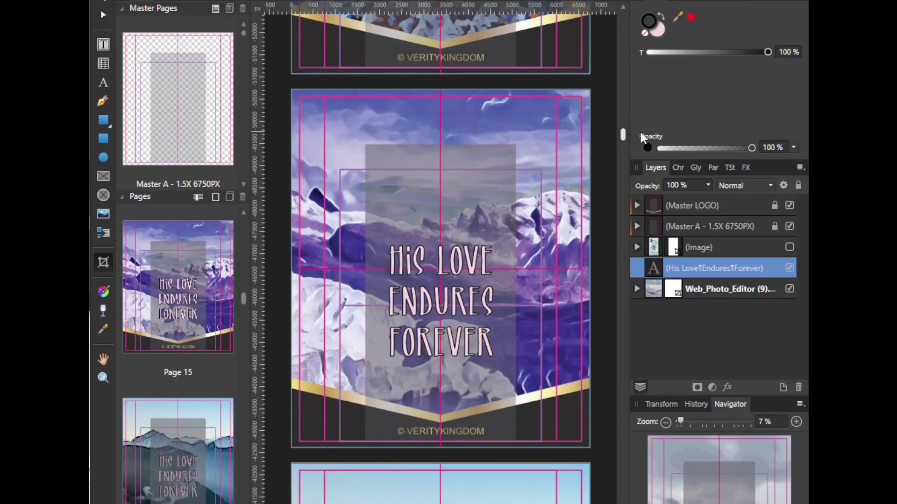
# Step: Try a Gradient Overlay effect on page 15's purple mountain background image
pyautogui.click(539, 125)
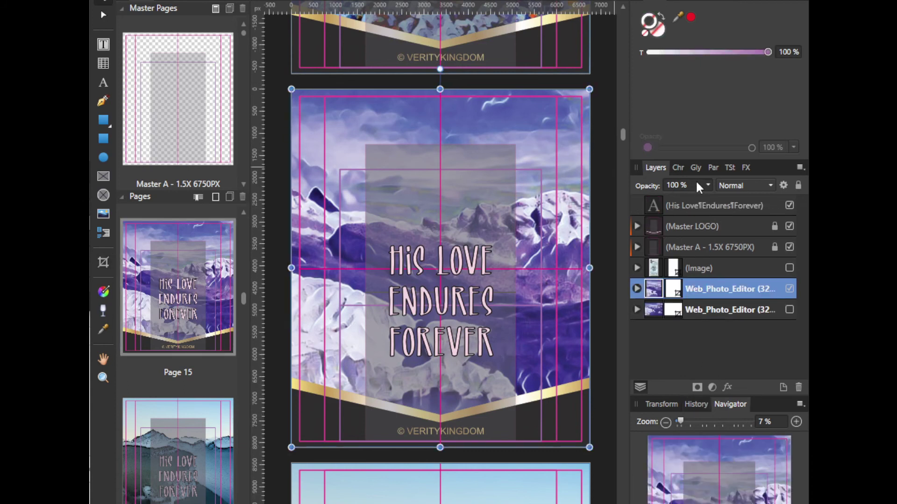
pyautogui.click(679, 169)
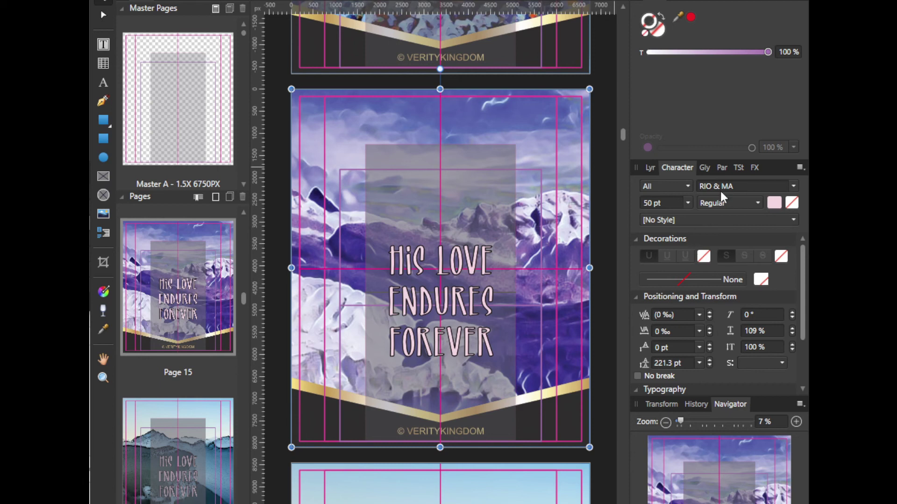
pyautogui.click(755, 169)
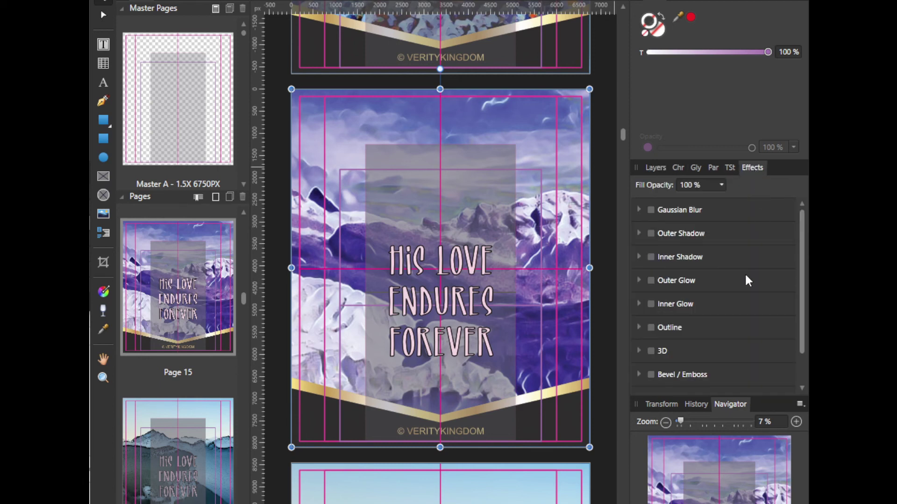
pyautogui.scroll(-2, 746, 288)
pyautogui.click(651, 382)
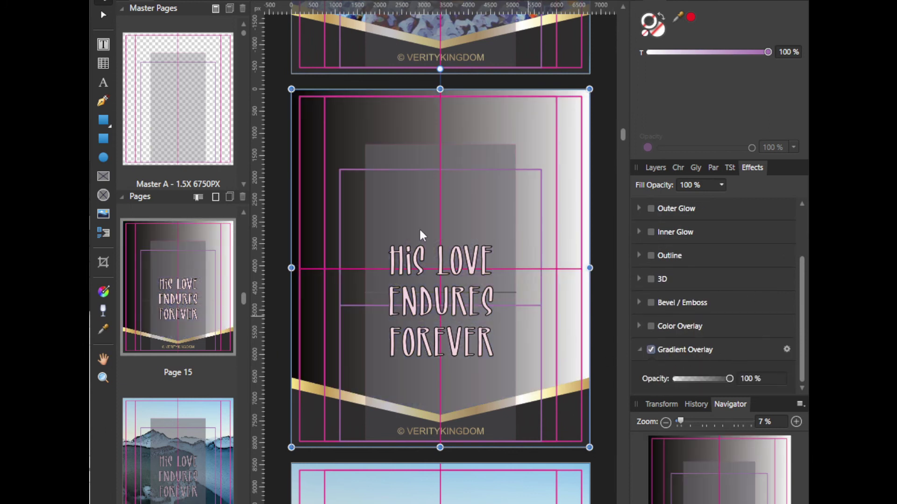
pyautogui.click(651, 350)
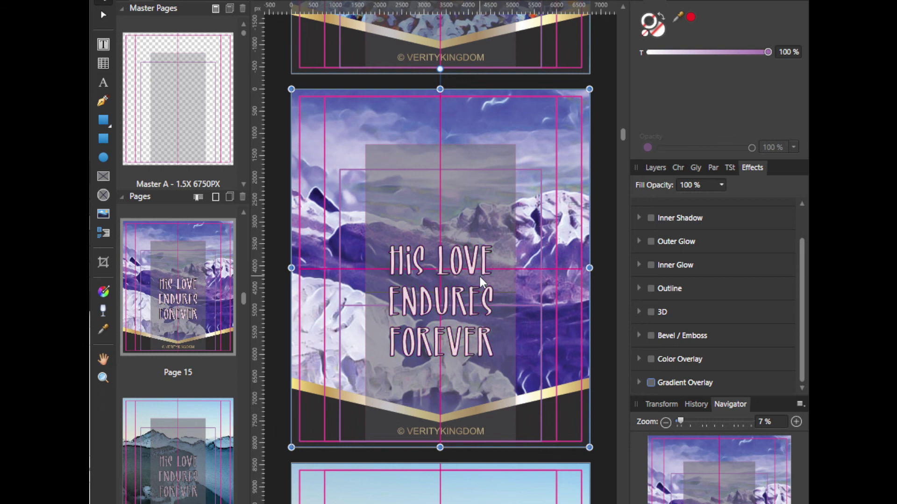
# Step: Examine the text on pages 16 and 17, looking closely at how it reads against page 17's forest background
pyautogui.scroll(-6, 479, 275)
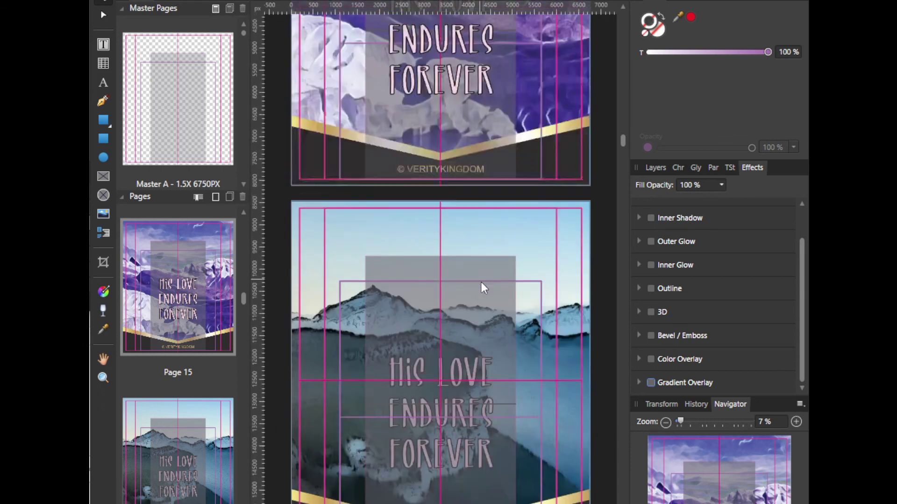
pyautogui.scroll(-2, 483, 287)
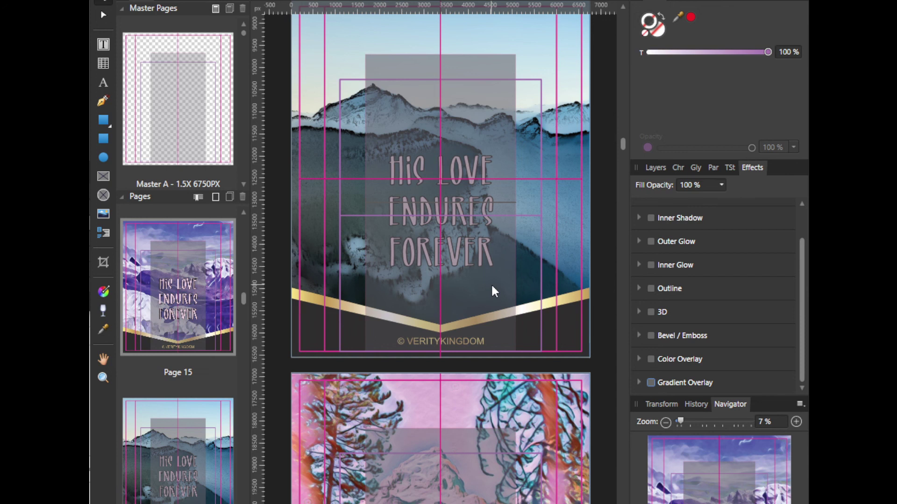
pyautogui.scroll(-5, 494, 291)
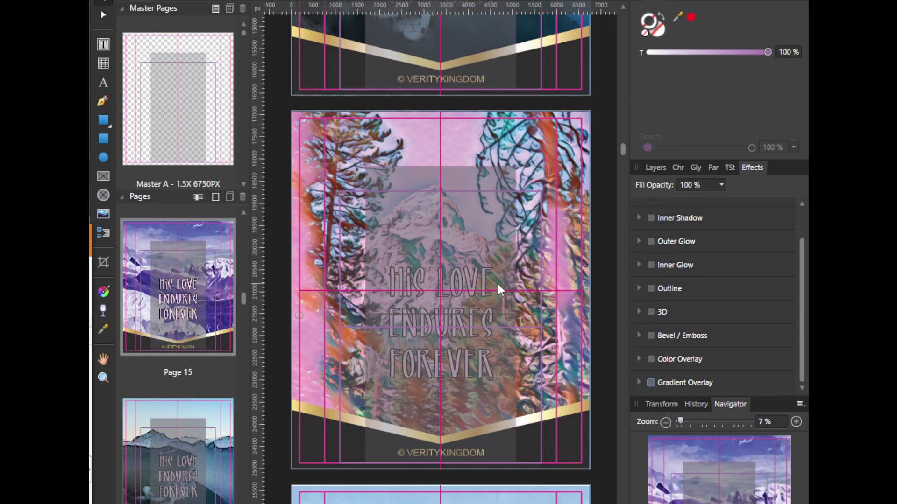
pyautogui.scroll(1, 486, 301)
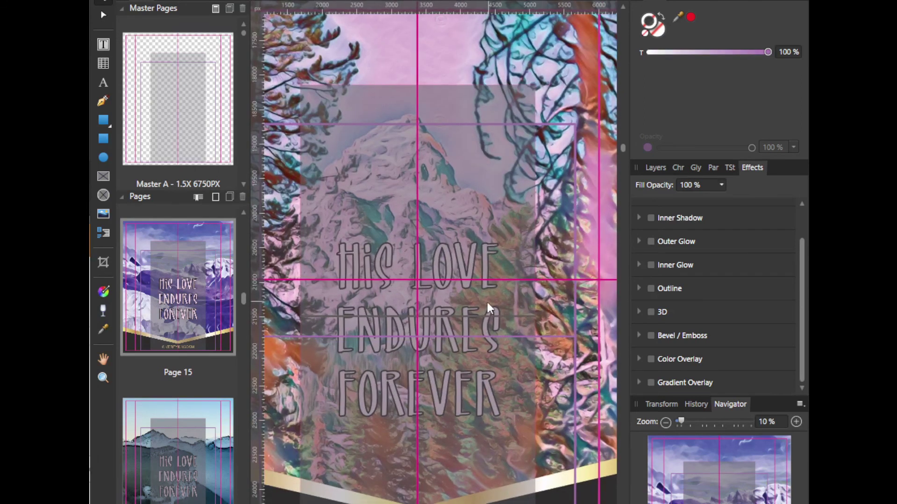
pyautogui.moveTo(487, 301); pyautogui.dragTo(494, 250)
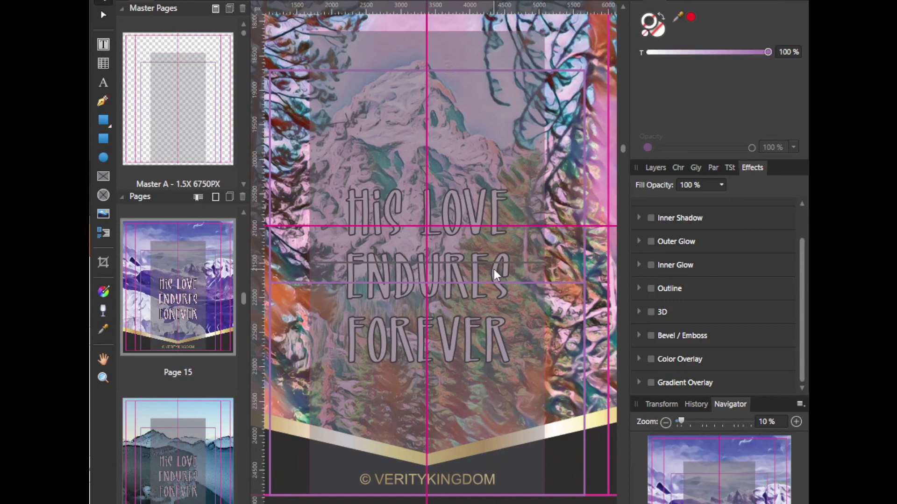